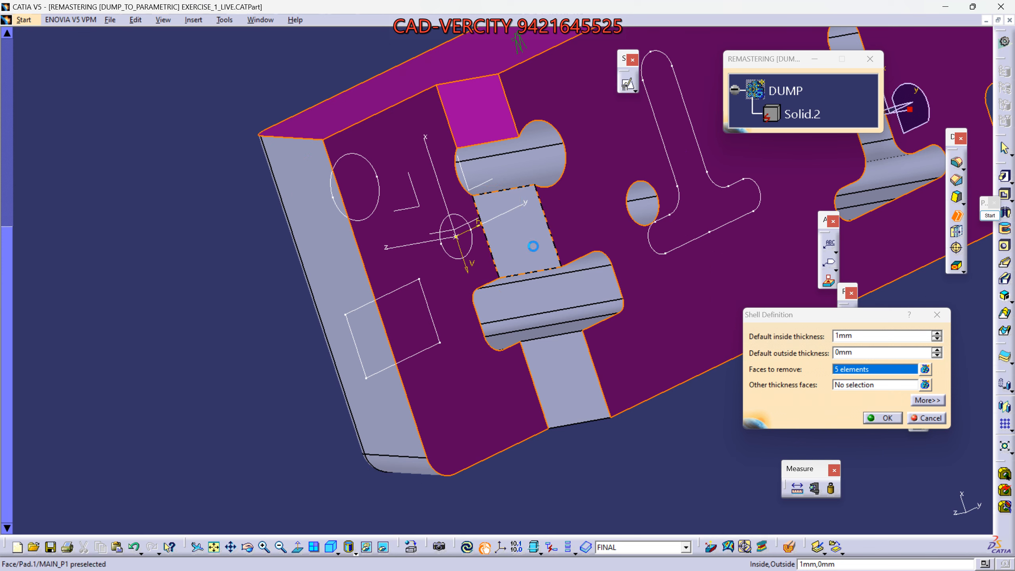
# Step: Add the remaining groove, pocket, round hole and T-shaped slot faces, plus the half-round spout's end face, to the shell's faces to remove
pyautogui.click(572, 370)
pyautogui.click(592, 287)
pyautogui.moveTo(592, 286); pyautogui.dragTo(518, 354, button='middle')
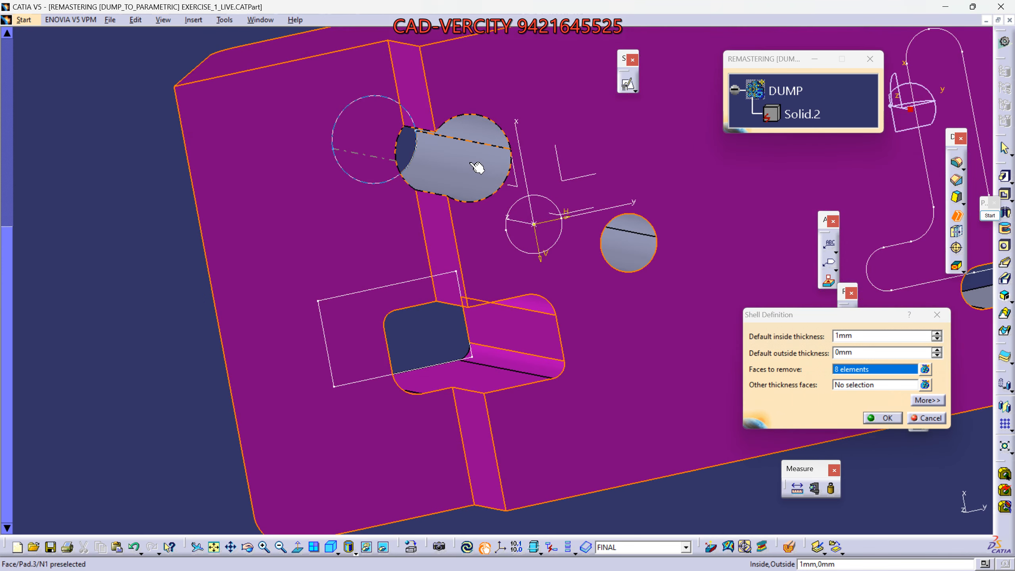
pyautogui.click(476, 166)
pyautogui.click(636, 250)
pyautogui.moveTo(487, 257); pyautogui.dragTo(182, 285, button='middle')
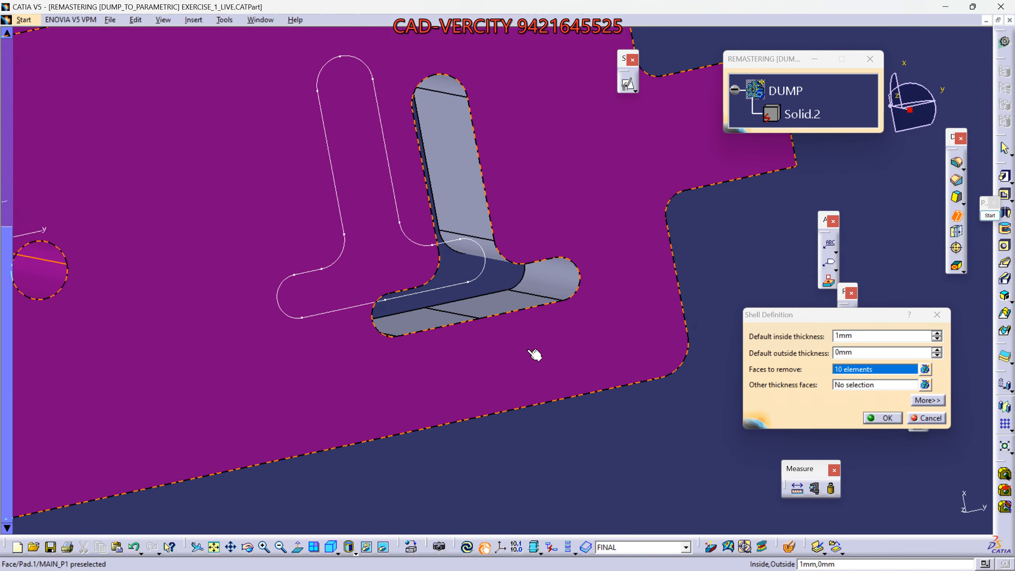
pyautogui.click(504, 299)
pyautogui.moveTo(504, 299); pyautogui.dragTo(459, 498, button='middle')
pyautogui.moveTo(466, 353); pyautogui.dragTo(472, 224, button='middle')
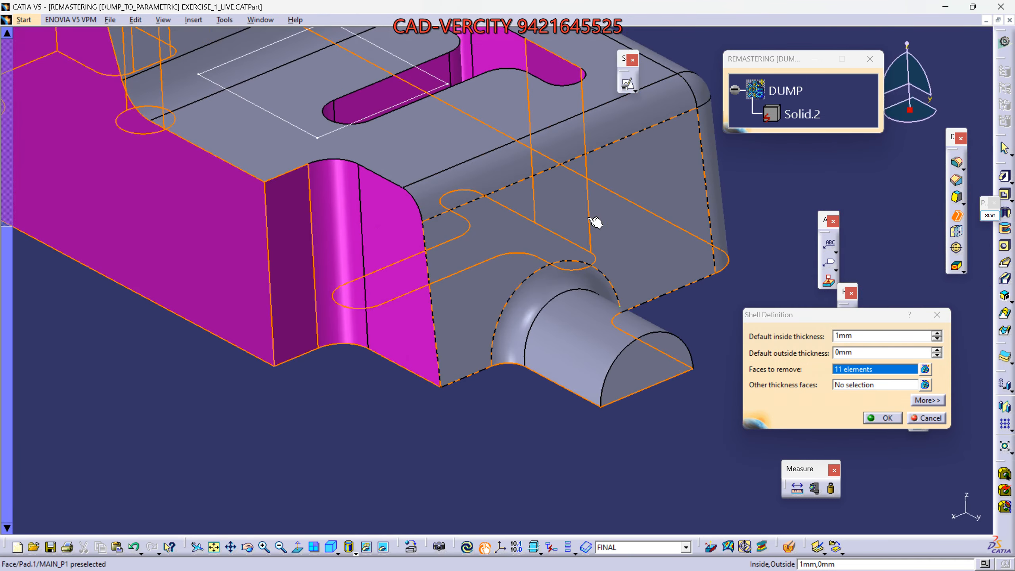
pyautogui.click(645, 386)
pyautogui.moveTo(655, 282); pyautogui.dragTo(524, 355, button='middle')
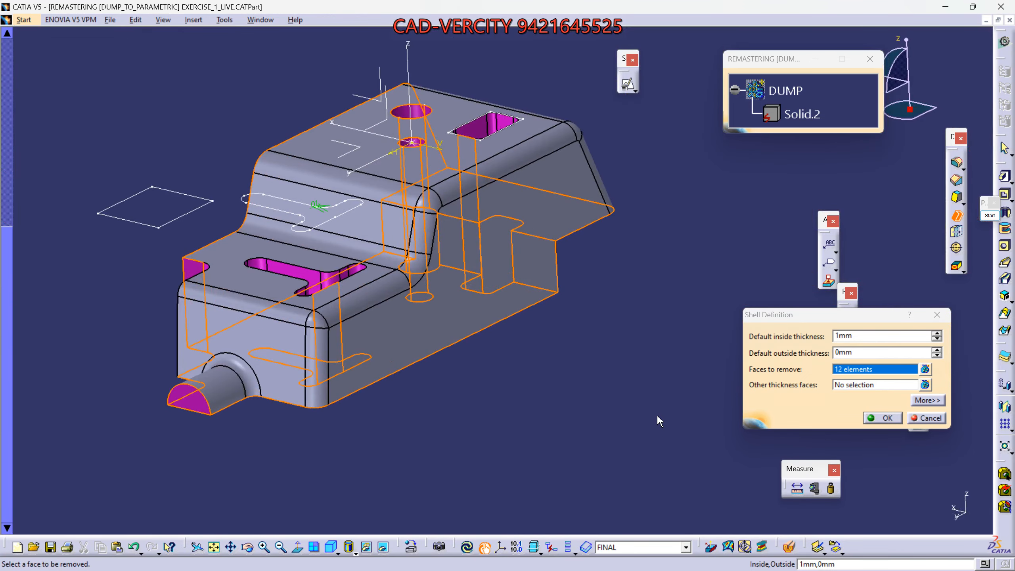
# Step: Switch to the browser to check the WhatsApp group chat, and return to CATIA
pyautogui.moveTo(683, 568)
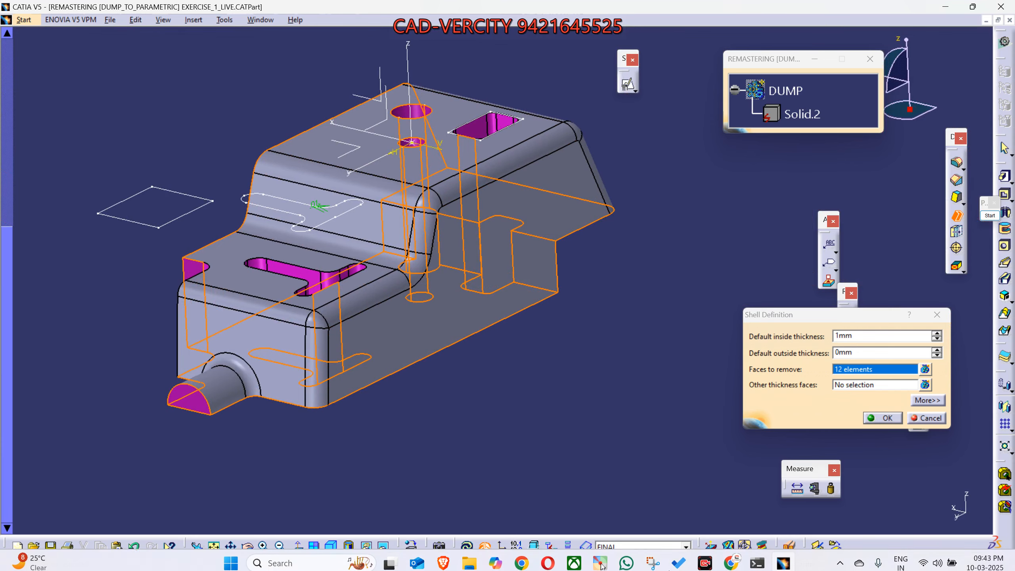
pyautogui.moveTo(730, 563)
pyautogui.click(669, 485)
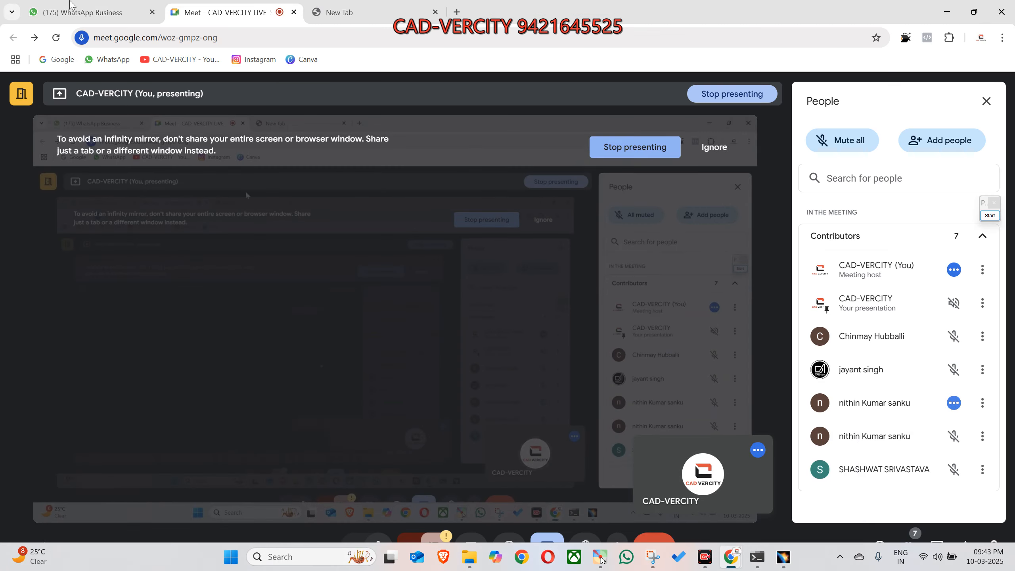
pyautogui.click(71, 12)
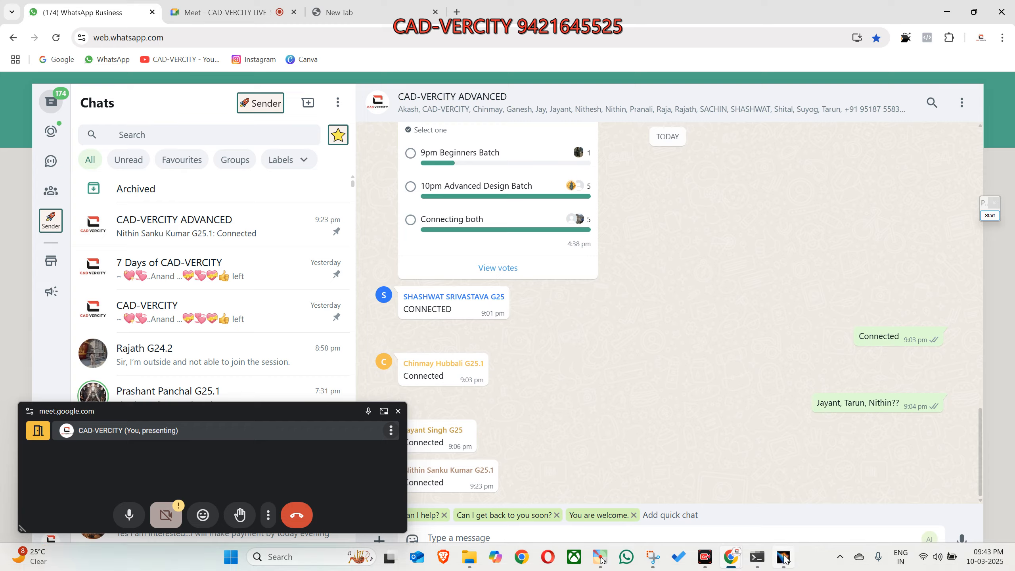
pyautogui.click(784, 563)
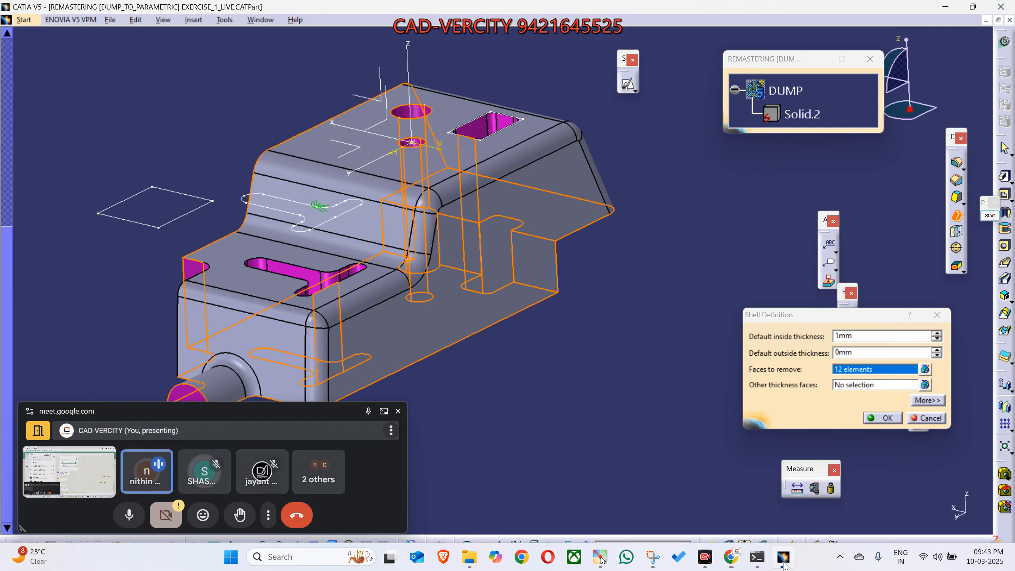
# Step: Apply the shell with 1 mm inside thickness and 0 mm outside thickness to the FINAL body
pyautogui.click(867, 417)
pyautogui.moveTo(517, 369); pyautogui.dragTo(659, 325, button='middle')
pyautogui.click(671, 277)
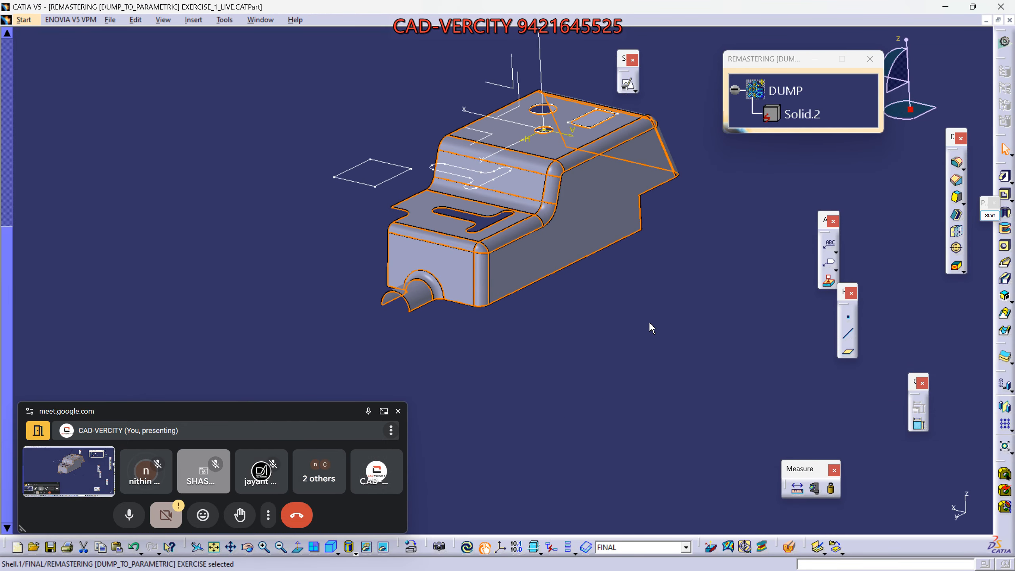
# Step: Show the hidden DUMP body over the shelled model and compare the two around the side arch
pyautogui.moveTo(568, 317); pyautogui.dragTo(563, 337, button='middle')
pyautogui.click(794, 95)
pyautogui.press('space')
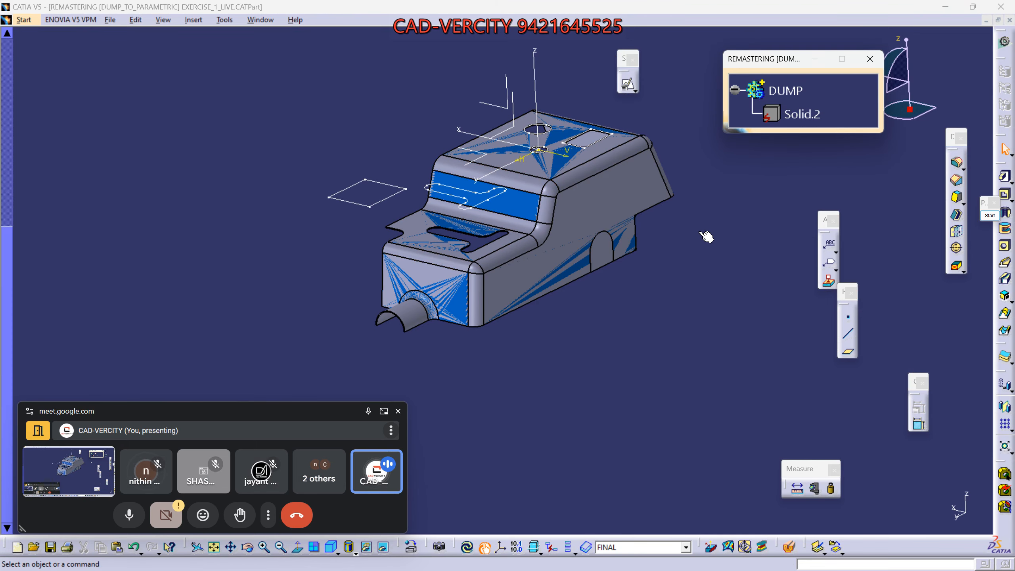
pyautogui.moveTo(384, 323); pyautogui.dragTo(594, 402, button='middle')
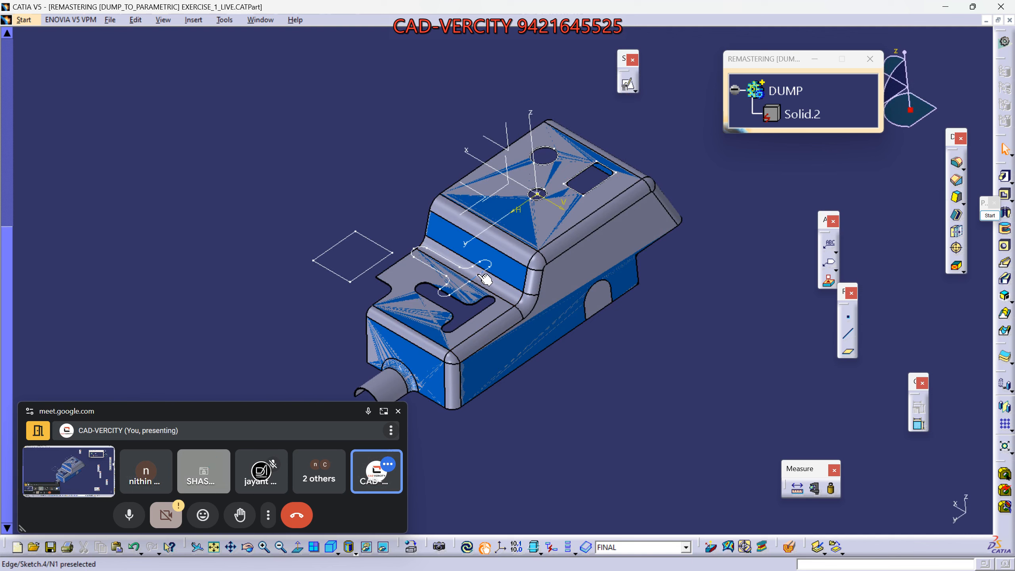
pyautogui.moveTo(611, 379)
pyautogui.mouseDown(button='middle')
pyautogui.moveTo(329, 336)
pyautogui.moveTo(408, 329)
pyautogui.moveTo(474, 388)
pyautogui.moveTo(610, 370)
pyautogui.mouseUp(button='middle')
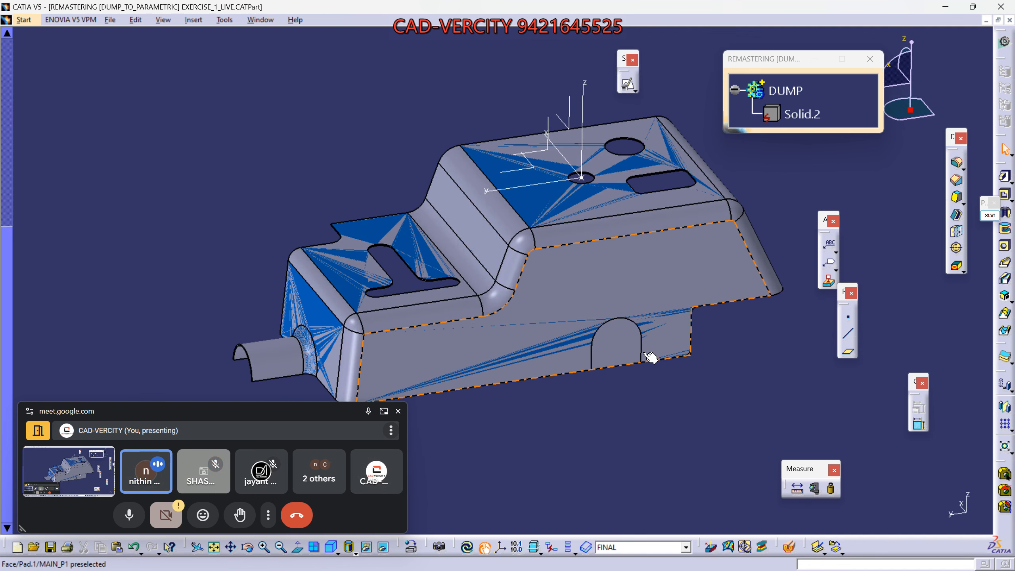
pyautogui.moveTo(582, 381); pyautogui.dragTo(473, 345, button='middle')
# Step: Expand the FINAL body in the tree and insert a new body after it
pyautogui.scroll(10, 221, 299)
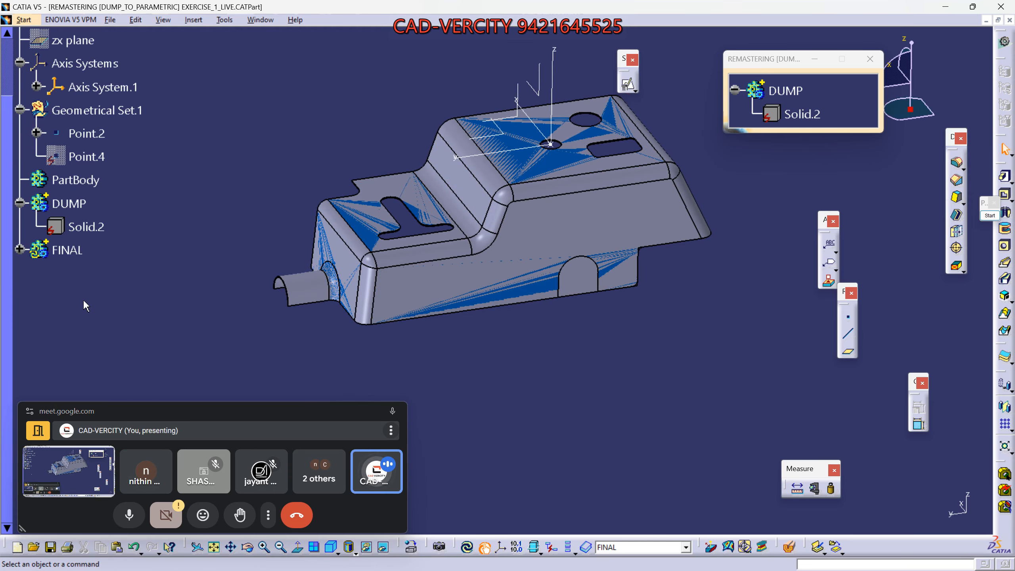
pyautogui.click(19, 249)
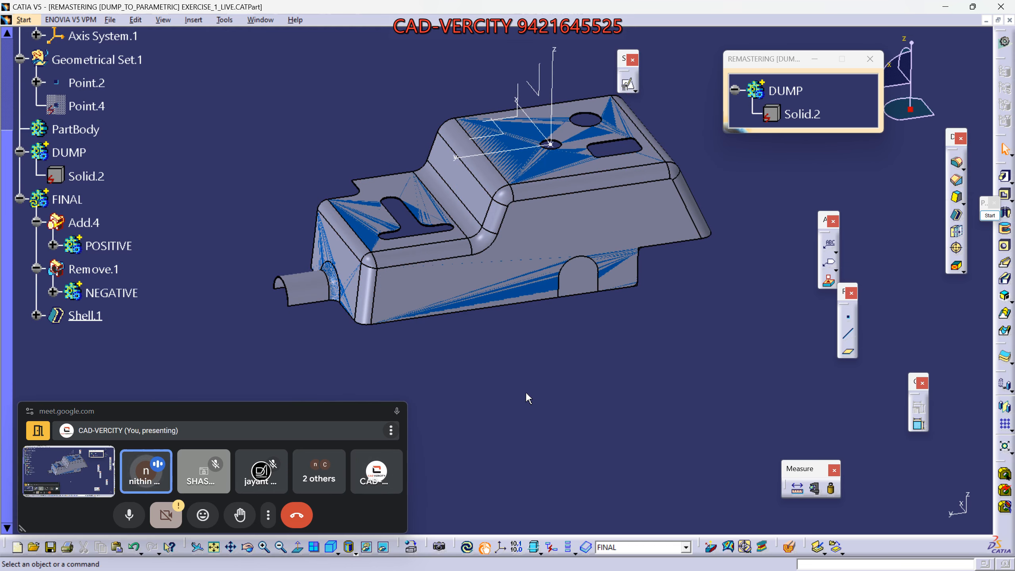
pyautogui.hotkey('alt', 'i')
pyautogui.press('Return')
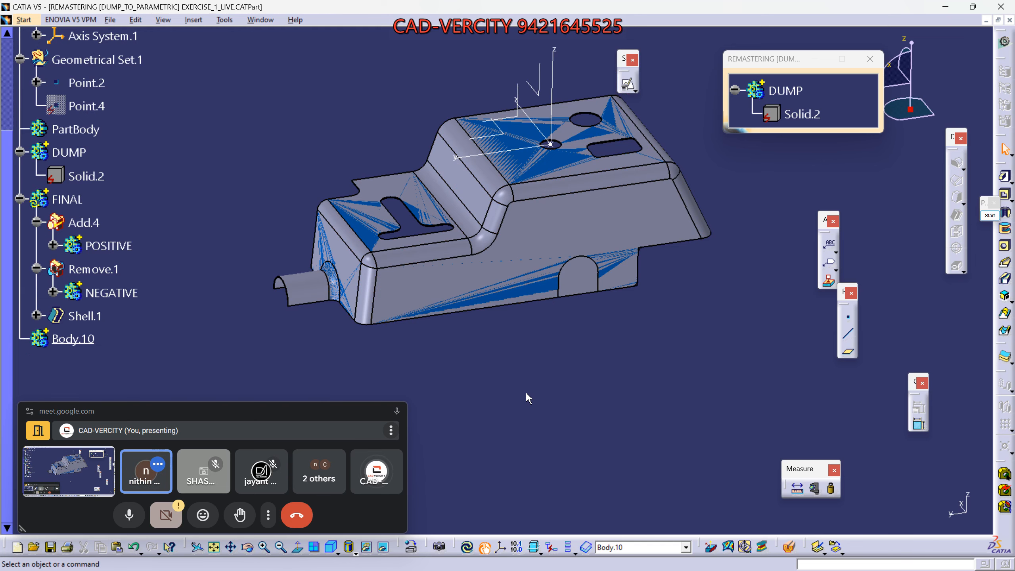
# Step: Create a positioned sketch on the YZ plane of Axis System.1 in the new body, with the H direction reversed
pyautogui.moveTo(592, 291); pyautogui.dragTo(618, 371, button='middle')
pyautogui.scroll(1, 635, 481)
pyautogui.moveTo(635, 481); pyautogui.dragTo(653, 491, button='middle')
pyautogui.moveTo(537, 422); pyautogui.dragTo(603, 411, button='middle')
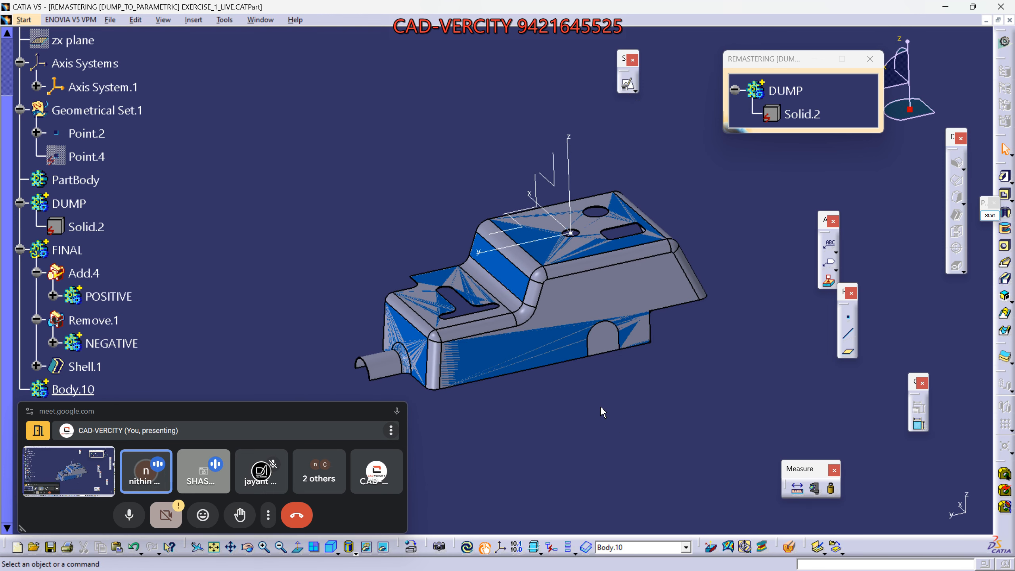
pyautogui.click(536, 189)
pyautogui.moveTo(585, 369); pyautogui.dragTo(482, 287, button='middle')
pyautogui.moveTo(691, 273); pyautogui.dragTo(710, 287, button='middle')
pyautogui.click(628, 82)
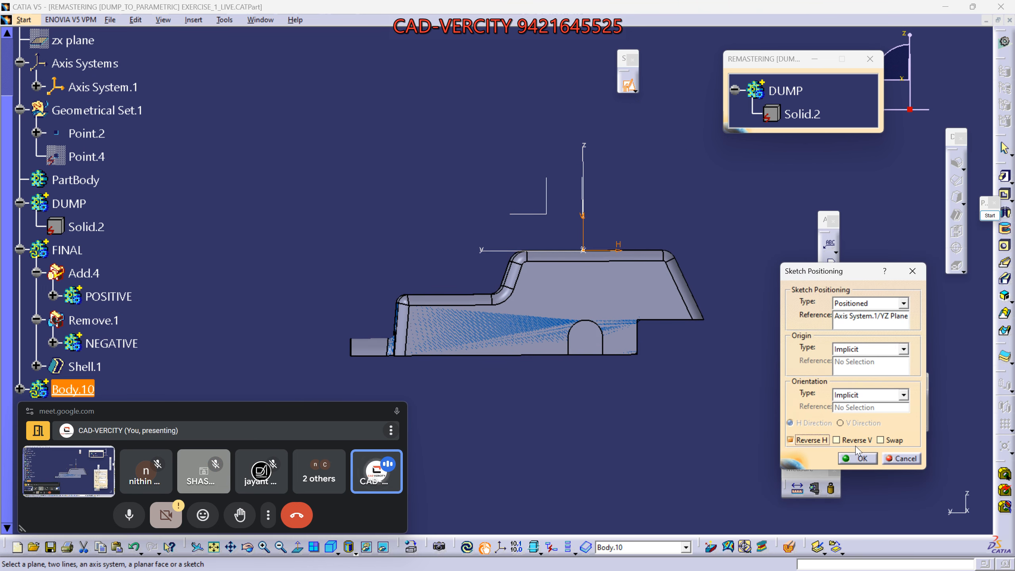
pyautogui.click(859, 459)
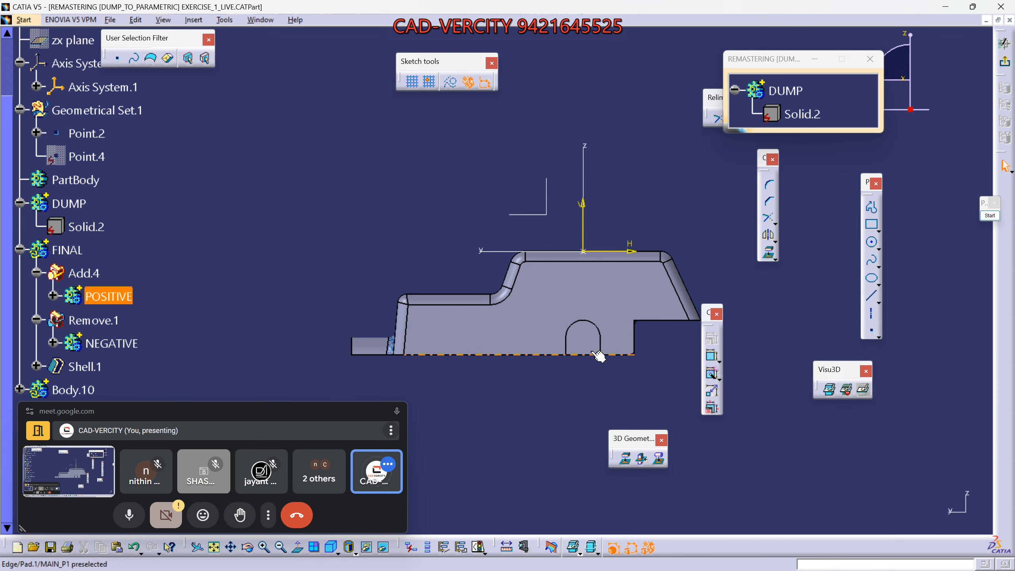
# Step: Project the arc and both vertical edges of the DUMP solid's side arch into the sketch
pyautogui.moveTo(594, 356); pyautogui.dragTo(579, 250, button='middle')
pyautogui.scroll(-1, 572, 240)
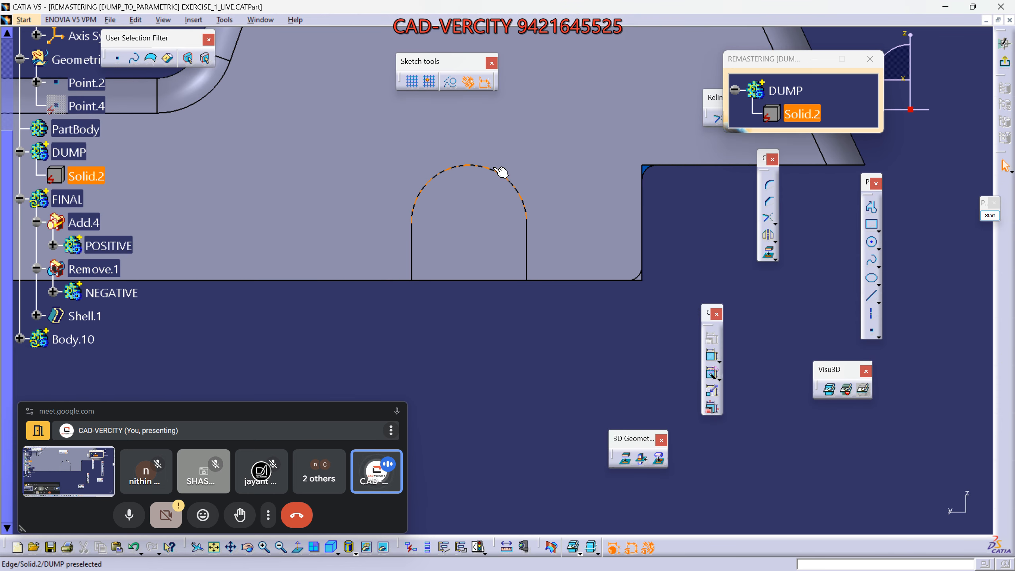
pyautogui.keyDown('ctrl'); pyautogui.click(526, 243); pyautogui.keyUp('ctrl')
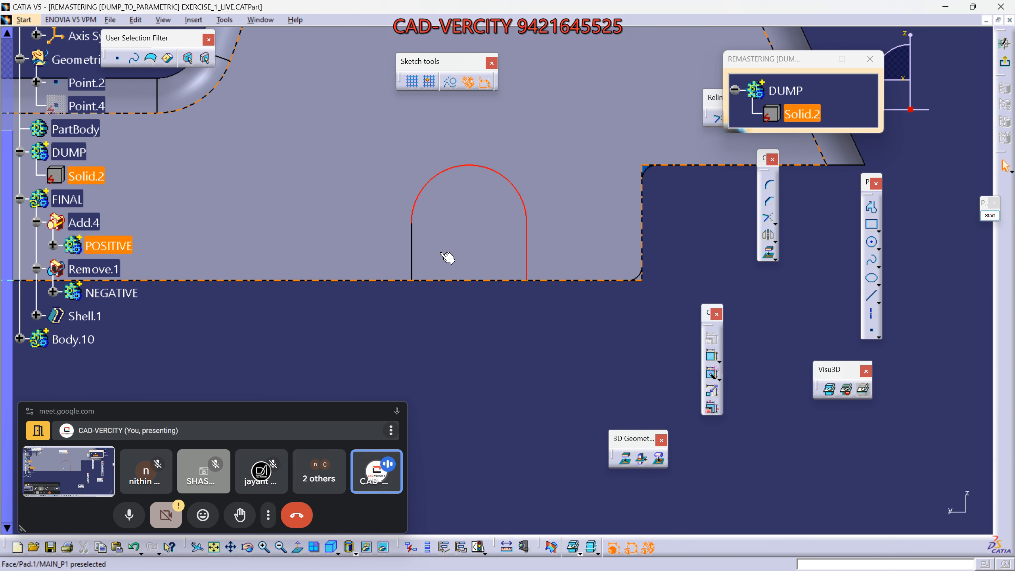
pyautogui.keyDown('ctrl'); pyautogui.click(412, 260); pyautogui.keyUp('ctrl')
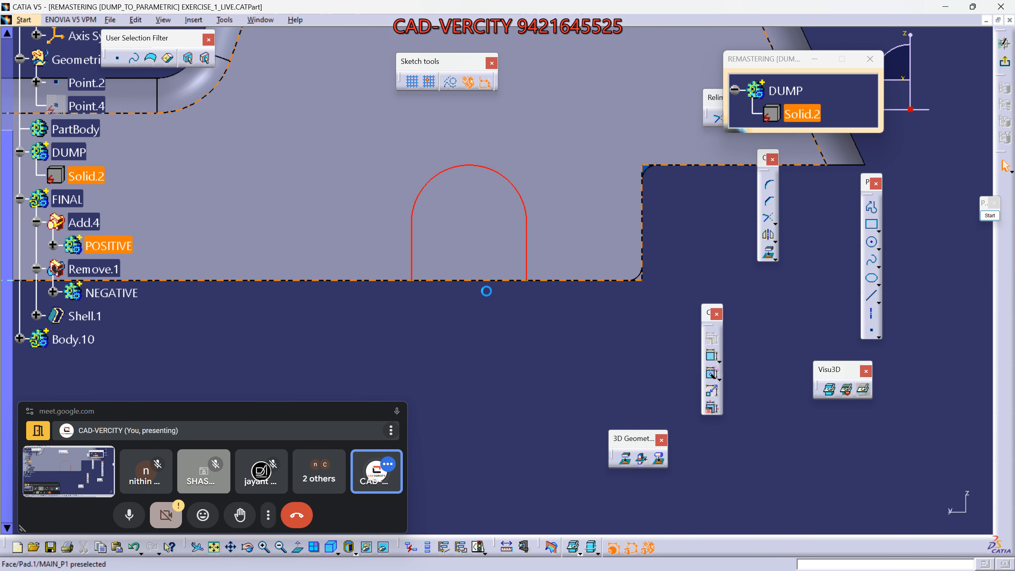
pyautogui.click(624, 462)
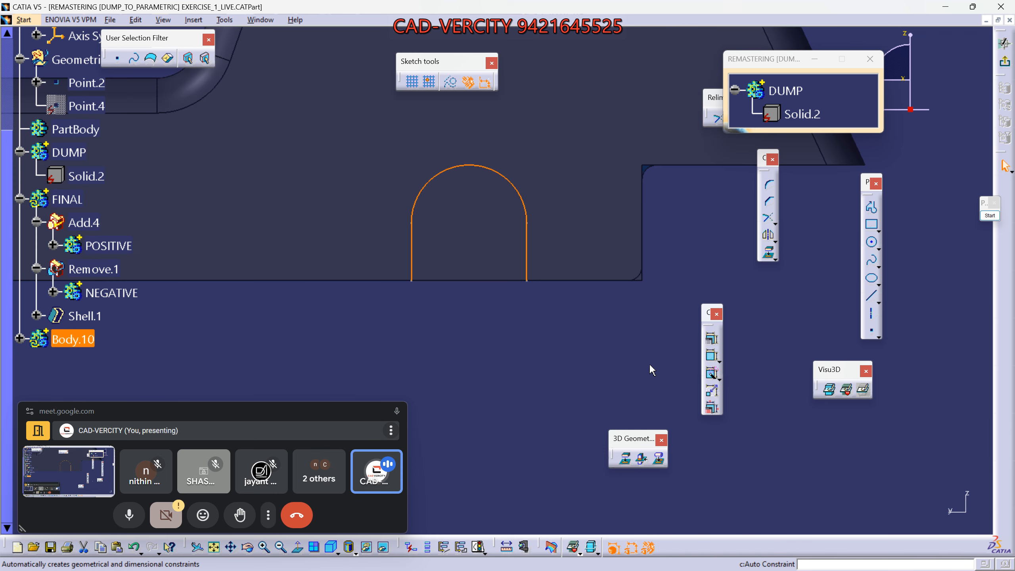
pyautogui.click(621, 346)
# Step: Auto-constrain the arch profile against the sketch's V and H directions using Stacked constraint mode
pyautogui.moveTo(454, 252); pyautogui.dragTo(484, 320, button='middle')
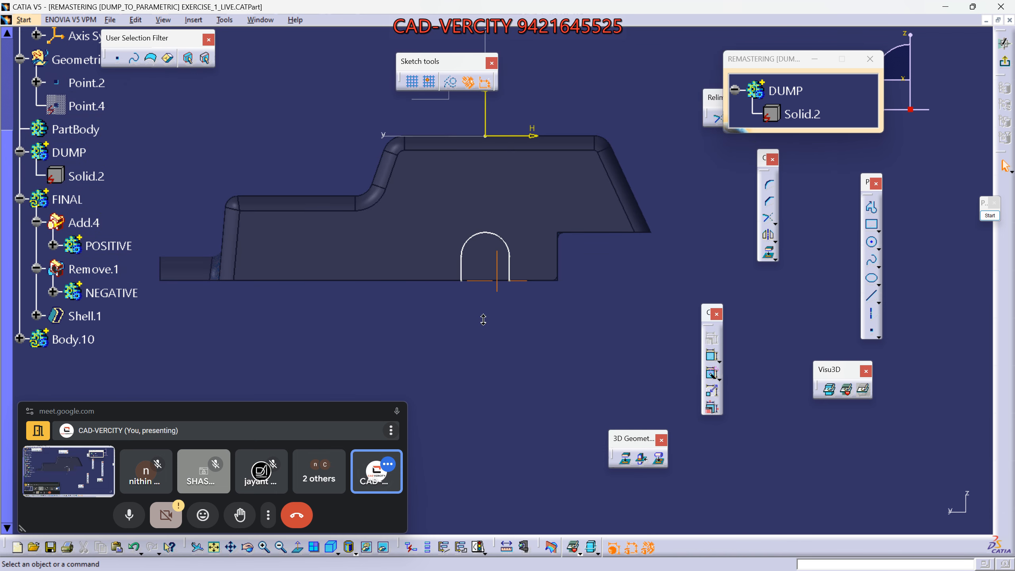
pyautogui.moveTo(429, 187); pyautogui.dragTo(550, 361)
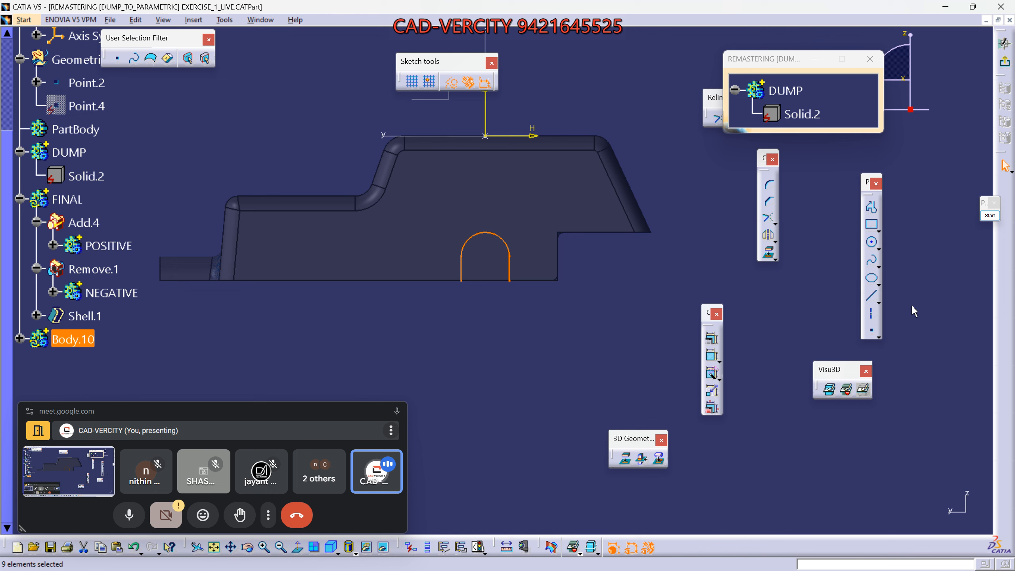
pyautogui.click(712, 374)
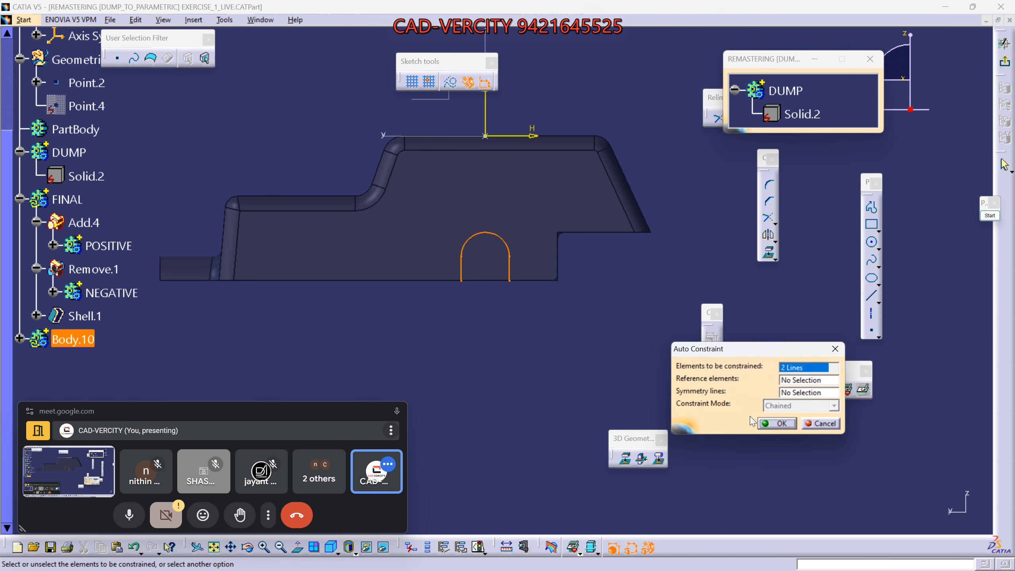
pyautogui.click(803, 379)
pyautogui.moveTo(503, 111); pyautogui.dragTo(479, 194, button='middle')
pyautogui.click(492, 220)
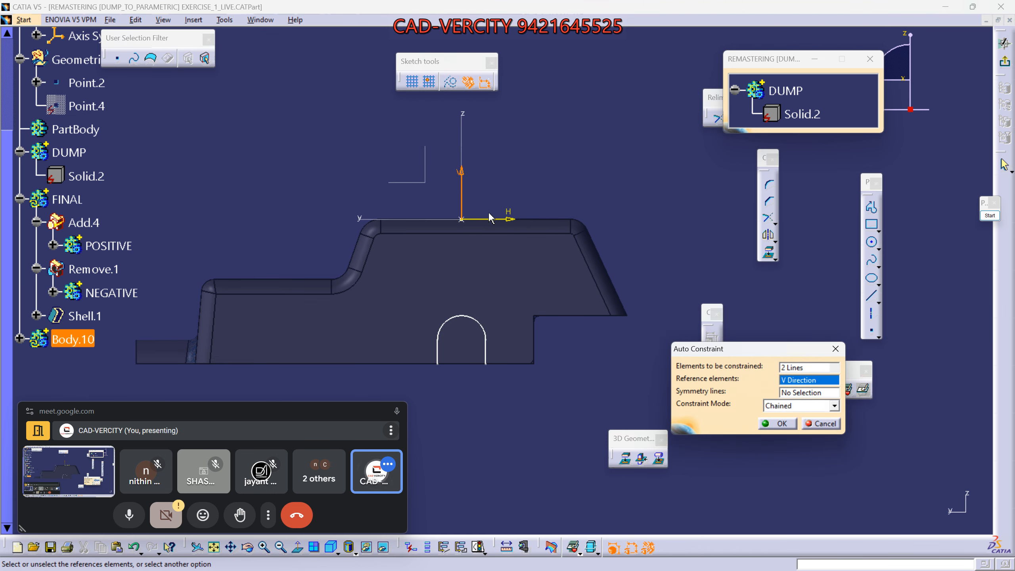
pyautogui.click(835, 406)
pyautogui.click(800, 419)
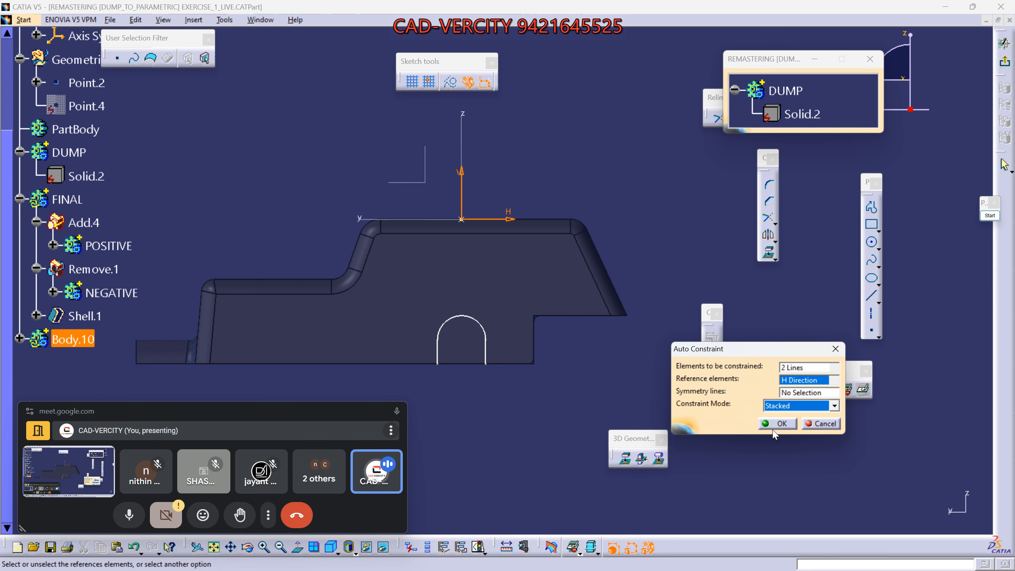
pyautogui.click(777, 424)
# Step: Delete the arch's two 120 mm, 80 mm and 20 mm offset dimensions and the perpendicularity constraint to the H axis
pyautogui.moveTo(523, 415); pyautogui.dragTo(505, 287, button='middle')
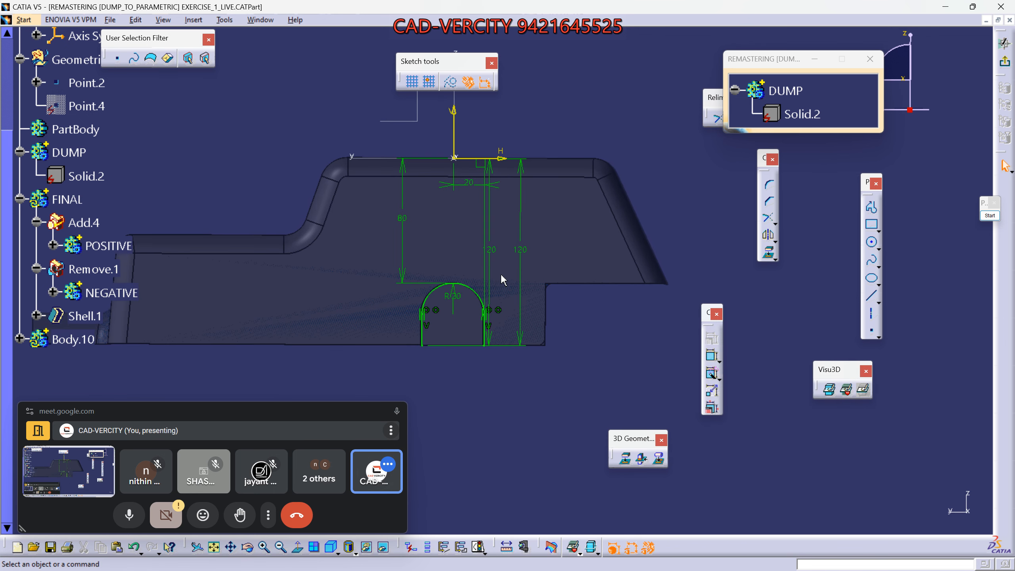
pyautogui.moveTo(492, 276); pyautogui.dragTo(333, 275)
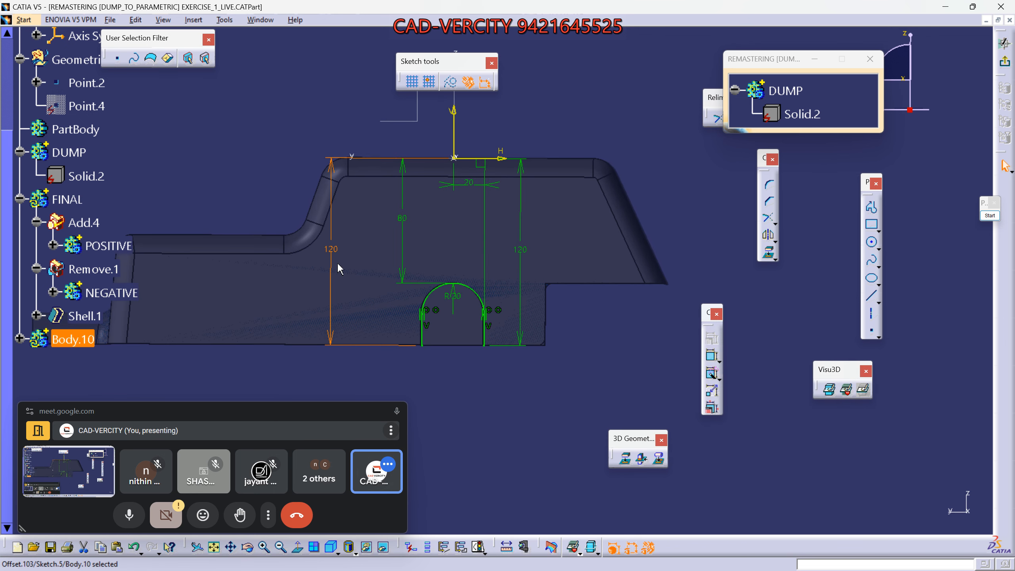
pyautogui.moveTo(521, 274); pyautogui.dragTo(571, 362)
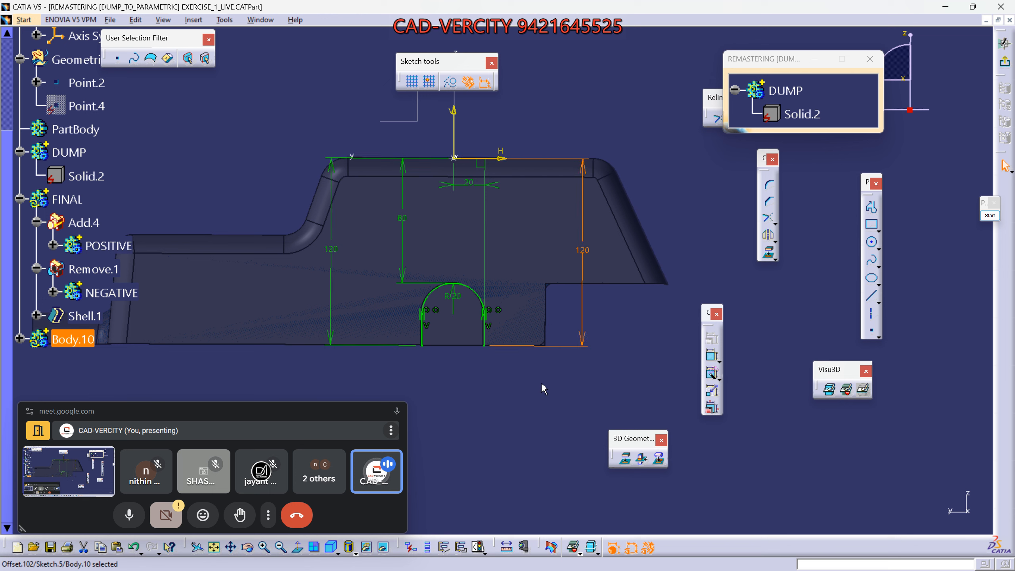
pyautogui.press('Delete')
pyautogui.click(331, 292)
pyautogui.press('Delete')
pyautogui.click(403, 224)
pyautogui.press('Delete')
pyautogui.click(476, 184)
pyautogui.press('Delete')
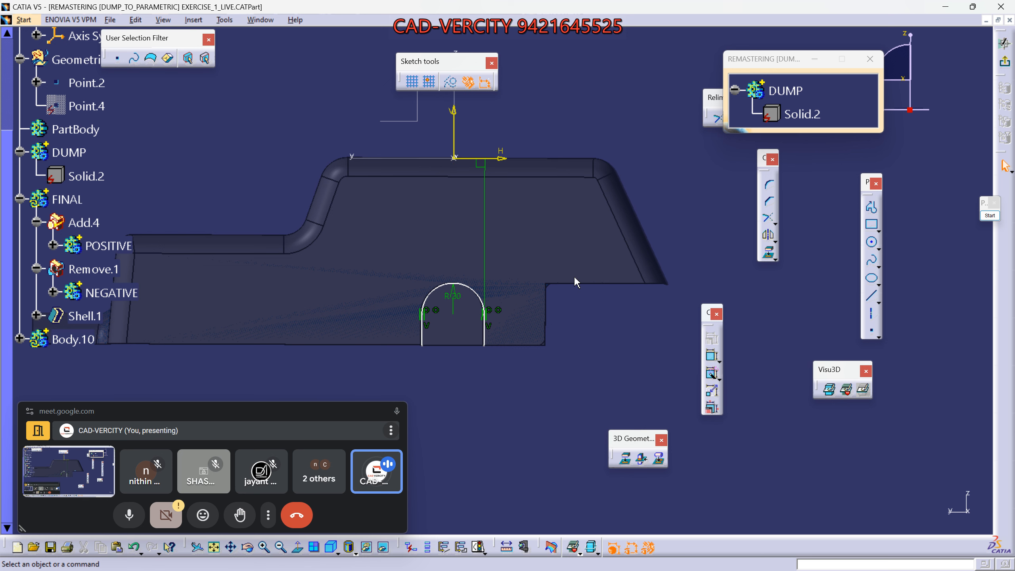
pyautogui.click(485, 210)
pyautogui.press('Delete')
# Step: Sketch a horizontal line below the arch, extending slightly past both of its legs
pyautogui.click(872, 306)
pyautogui.moveTo(465, 374); pyautogui.dragTo(489, 318, button='middle')
pyautogui.click(427, 341)
pyautogui.click(517, 341)
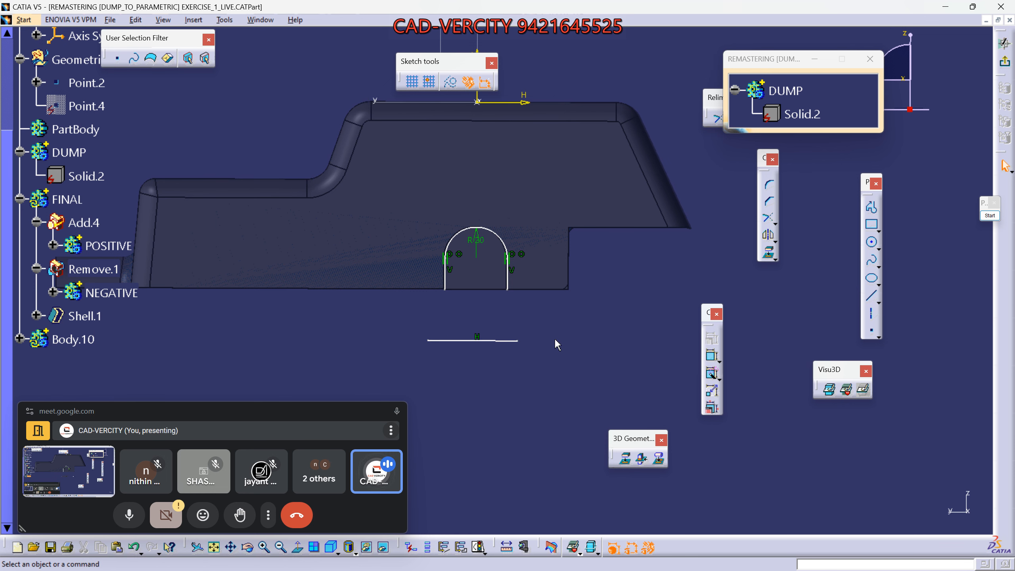
pyautogui.click(299, 551)
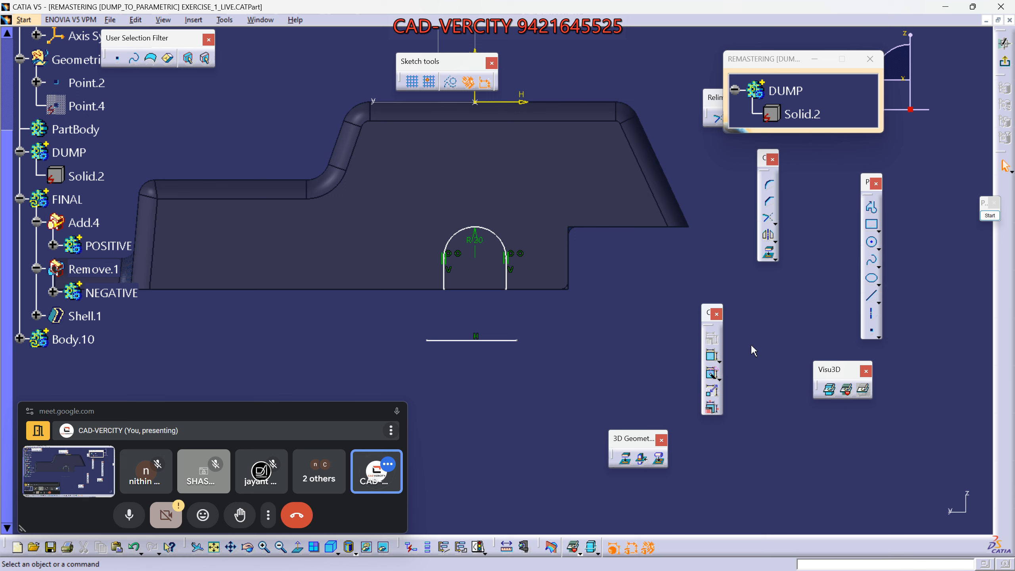
# Step: Trim both arch legs against the horizontal line below to close the cutout profile
pyautogui.click(765, 219)
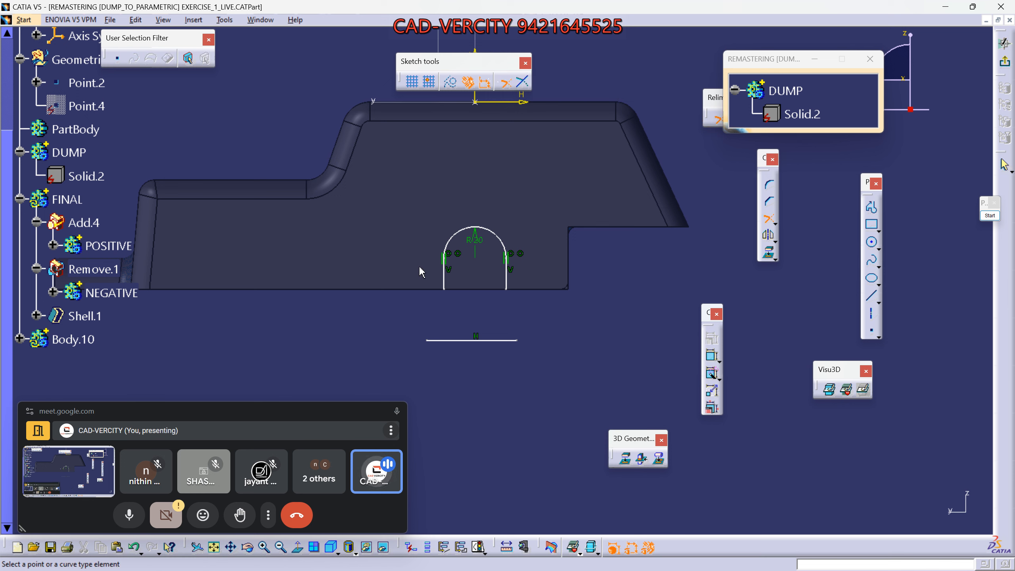
pyautogui.click(443, 280)
pyautogui.click(471, 340)
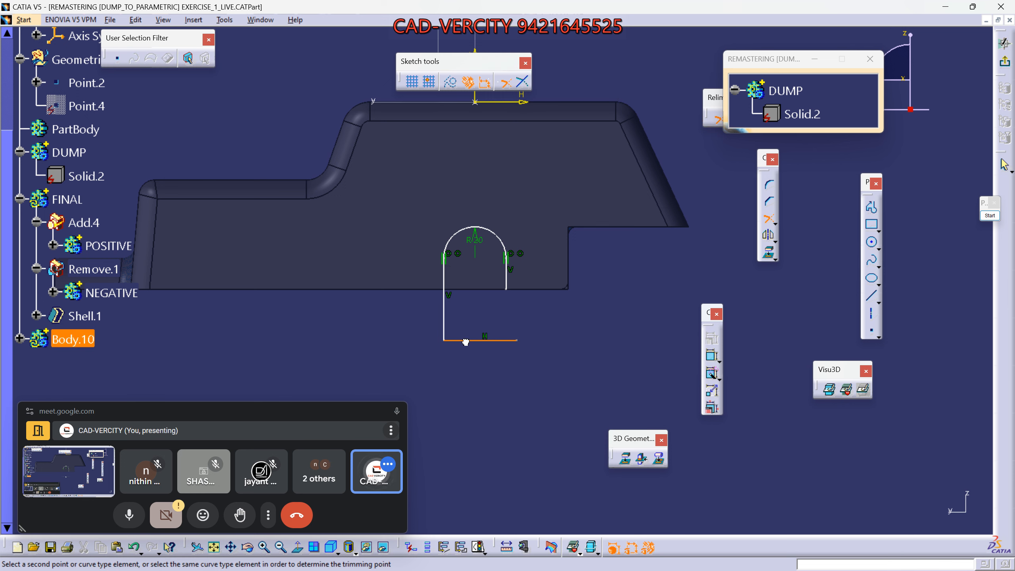
pyautogui.click(506, 282)
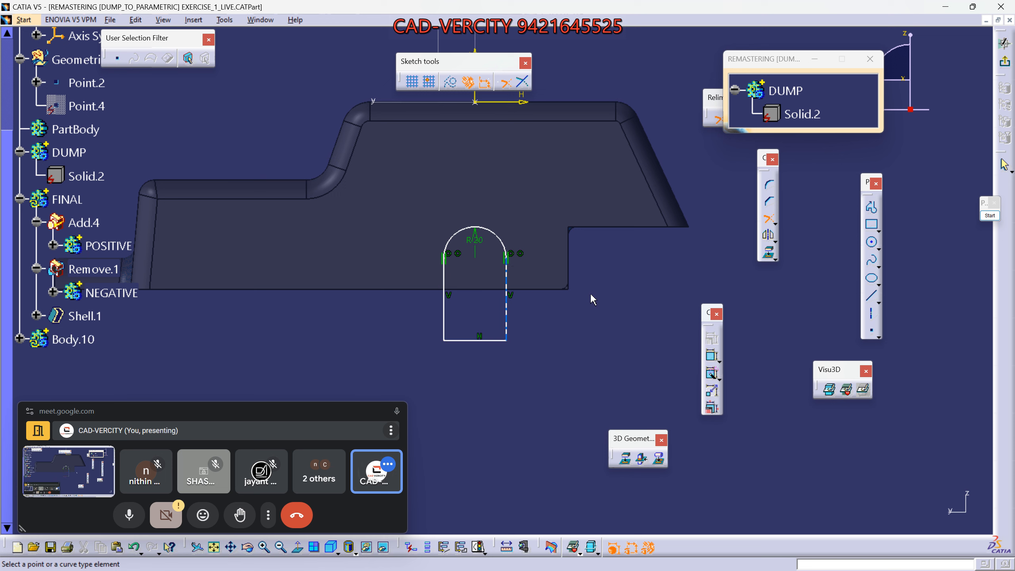
pyautogui.press('Escape')
# Step: Auto-constrain the closed arch profile against the sketch's V and H directions using Stacked constraint mode
pyautogui.moveTo(405, 223); pyautogui.dragTo(568, 390)
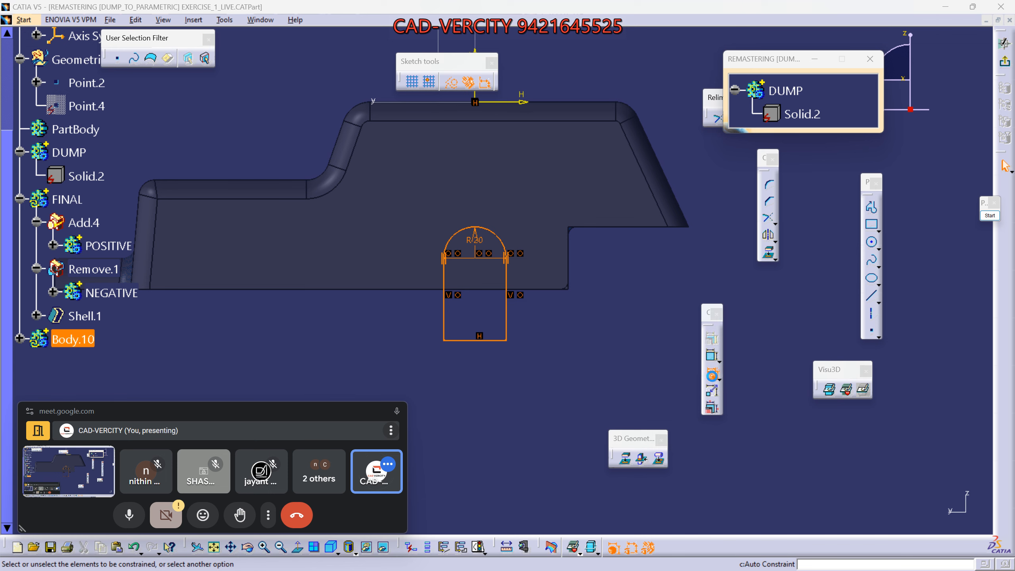
pyautogui.click(712, 374)
pyautogui.click(791, 382)
pyautogui.moveTo(501, 110); pyautogui.dragTo(504, 188, button='middle')
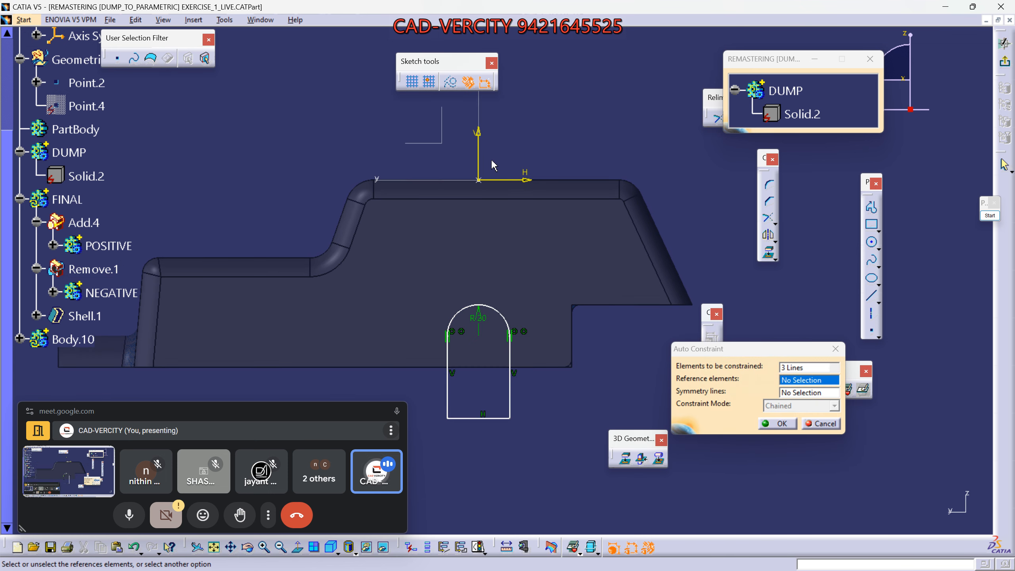
pyautogui.click(479, 144)
pyautogui.click(516, 181)
pyautogui.click(785, 408)
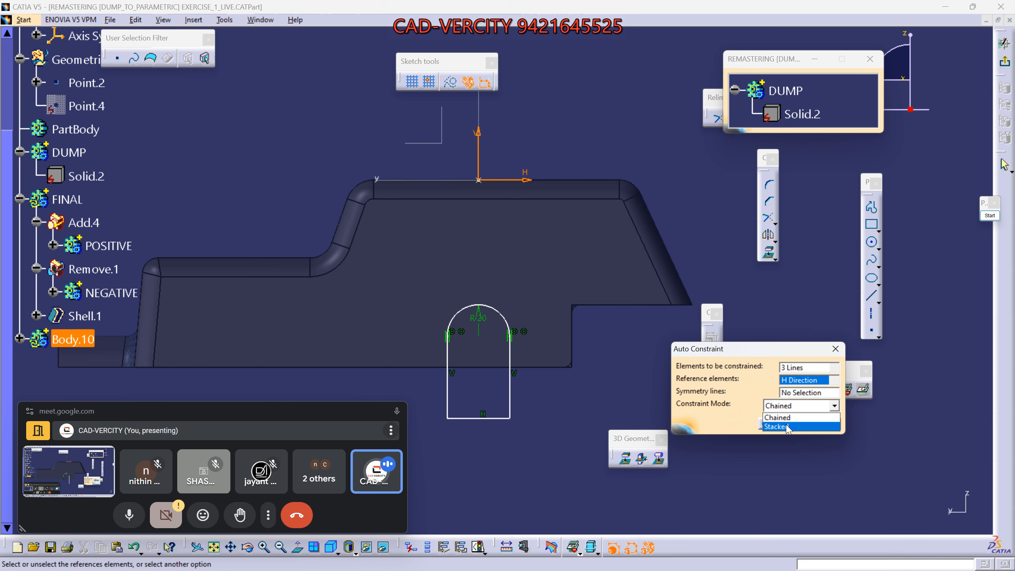
pyautogui.click(786, 427)
pyautogui.click(782, 424)
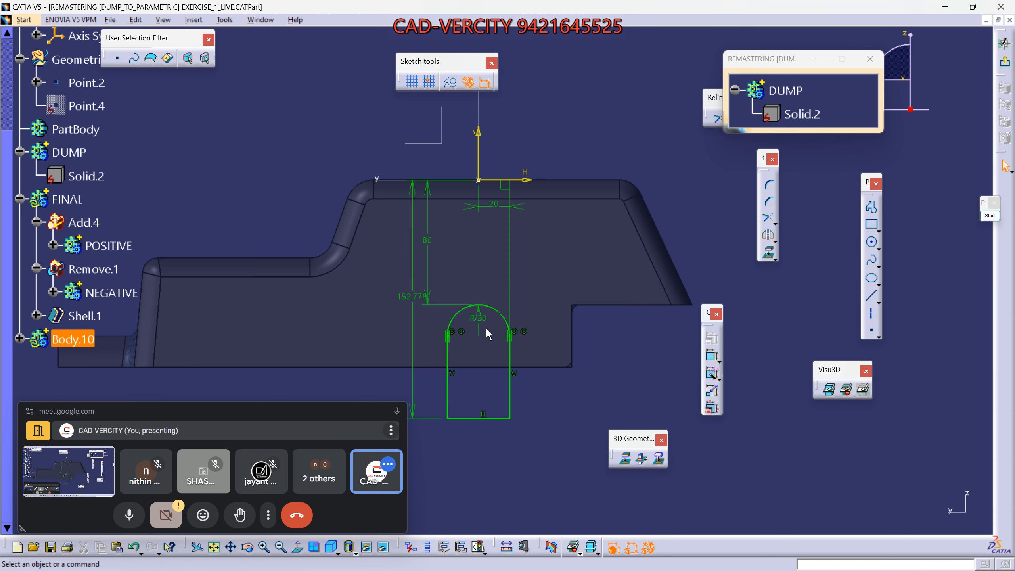
# Step: Reposition the 80 mm height dimension beyond the arch's opposite side and move the 20 mm offset dimension lower, closer to the arch
pyautogui.moveTo(428, 266); pyautogui.dragTo(596, 276)
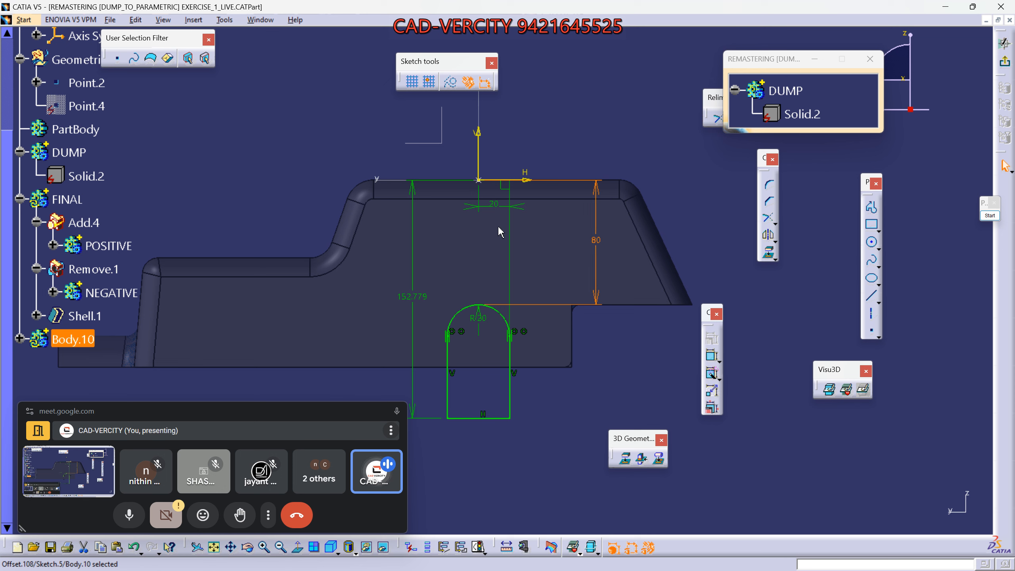
pyautogui.moveTo(503, 214); pyautogui.dragTo(502, 236)
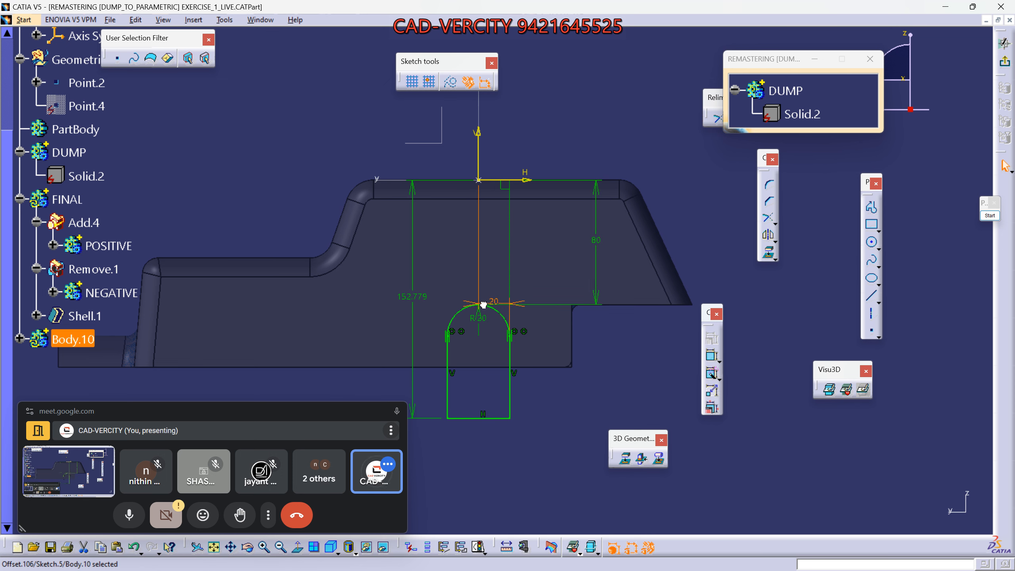
pyautogui.click(557, 379)
pyautogui.moveTo(557, 378); pyautogui.dragTo(563, 319, button='middle')
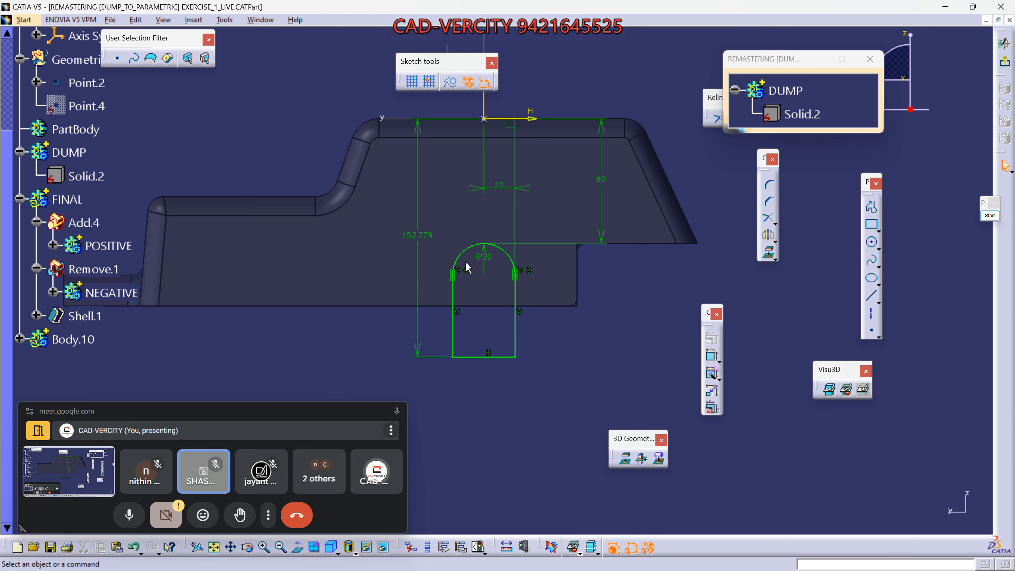
# Step: Set the distance from the H axis to the profile's bottom line to 150 mm and exit the sketch
pyautogui.doubleClick(428, 238)
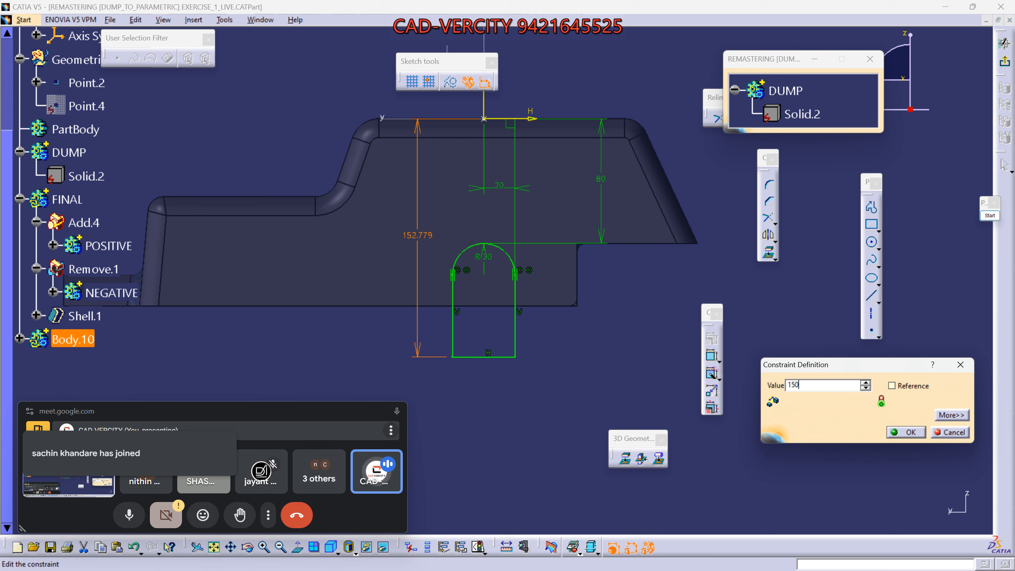
pyautogui.press('Return')
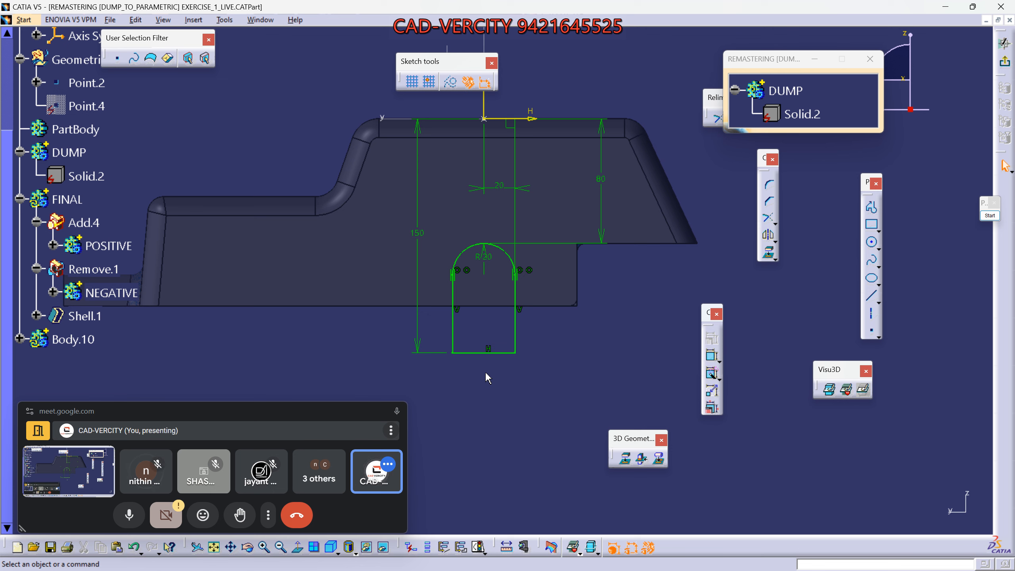
pyautogui.click(1006, 64)
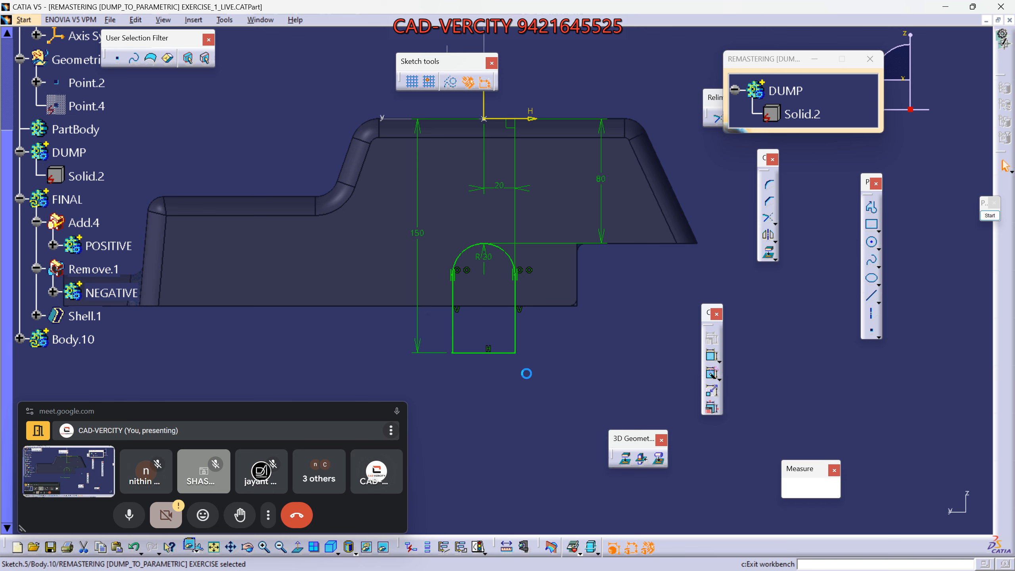
# Step: Pad the arch profile through both side walls of the model, with a first-limit length of 182 mm
pyautogui.moveTo(573, 365); pyautogui.dragTo(615, 332, button='middle')
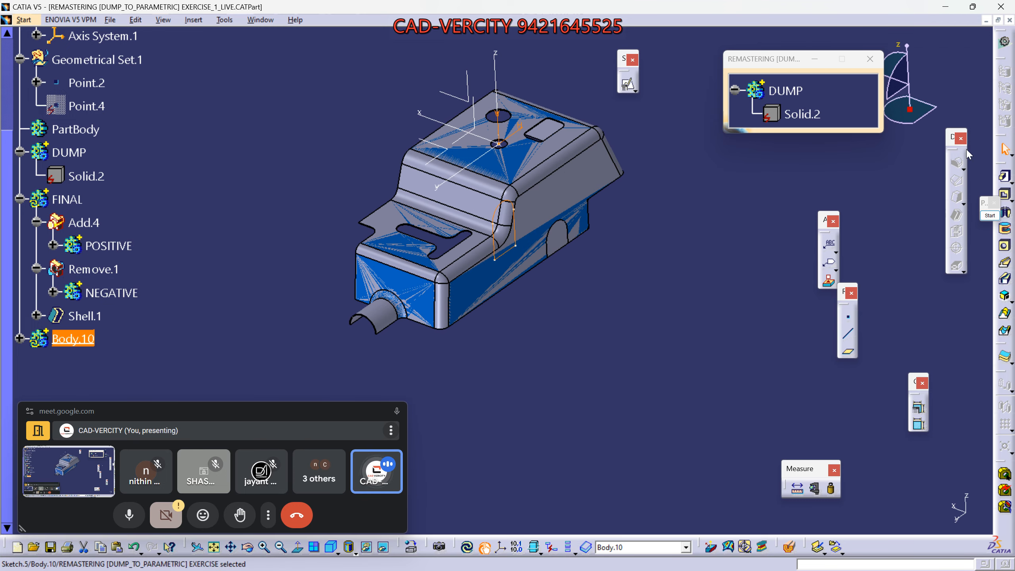
pyautogui.click(1005, 177)
pyautogui.moveTo(629, 332); pyautogui.dragTo(452, 208, button='middle')
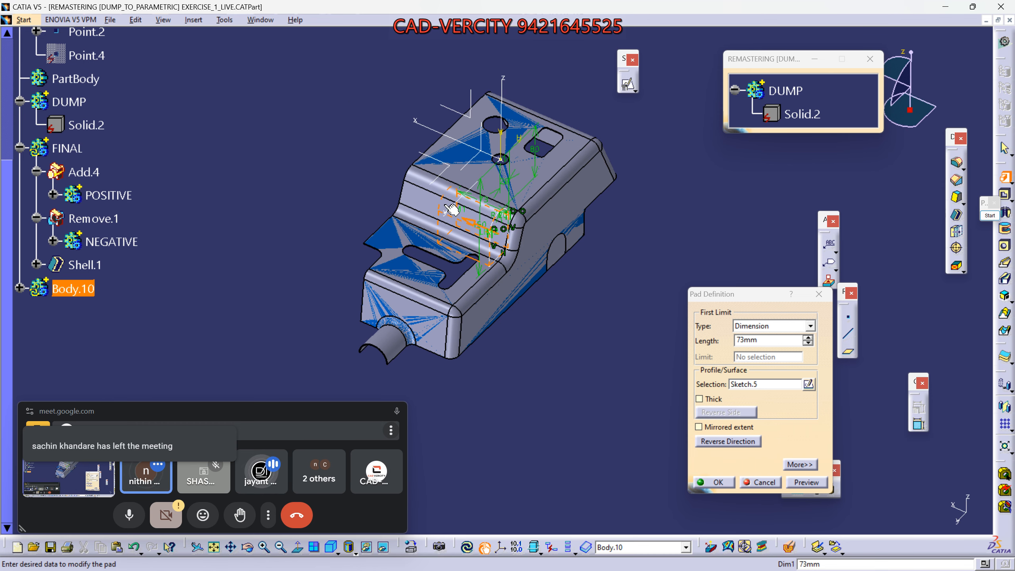
pyautogui.moveTo(460, 218); pyautogui.dragTo(457, 208)
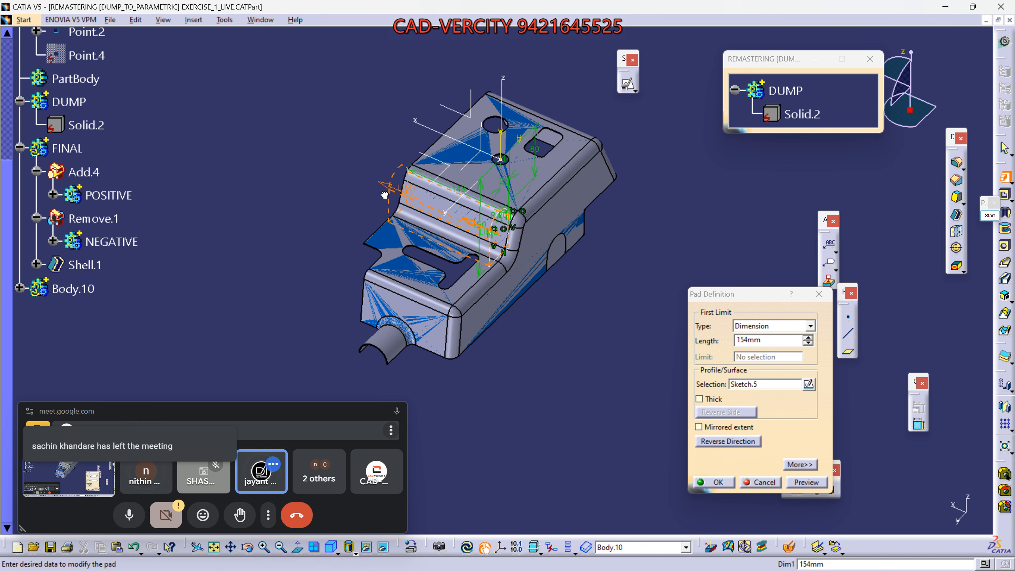
pyautogui.moveTo(386, 195); pyautogui.dragTo(375, 178)
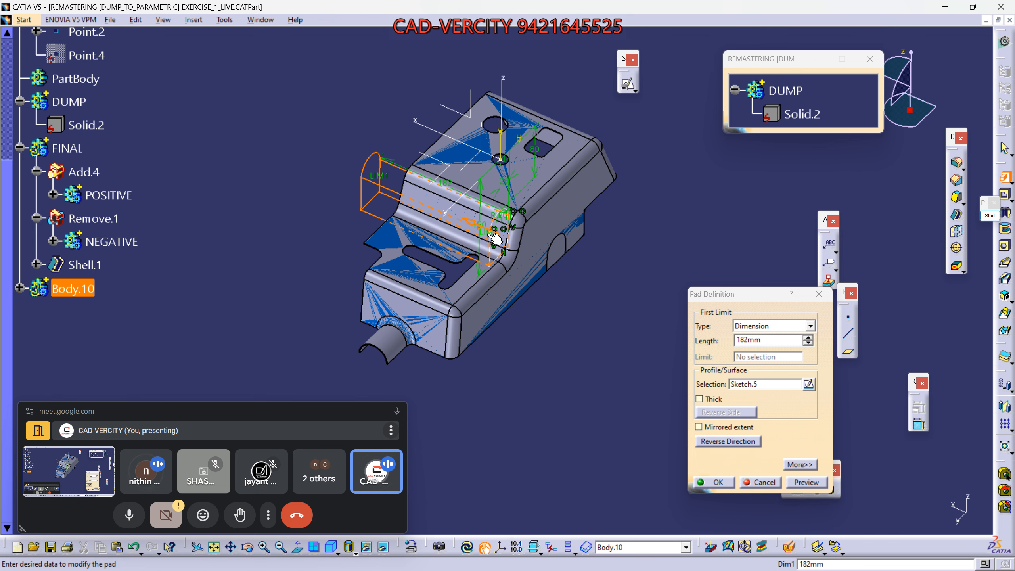
pyautogui.moveTo(578, 282); pyautogui.dragTo(547, 259, button='middle')
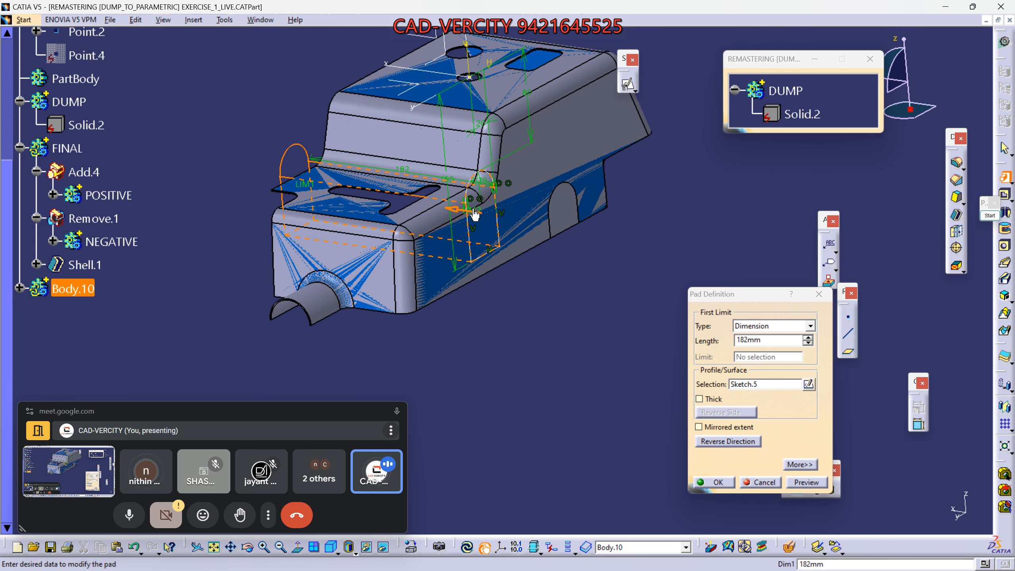
pyautogui.moveTo(493, 211); pyautogui.dragTo(474, 344, button='middle')
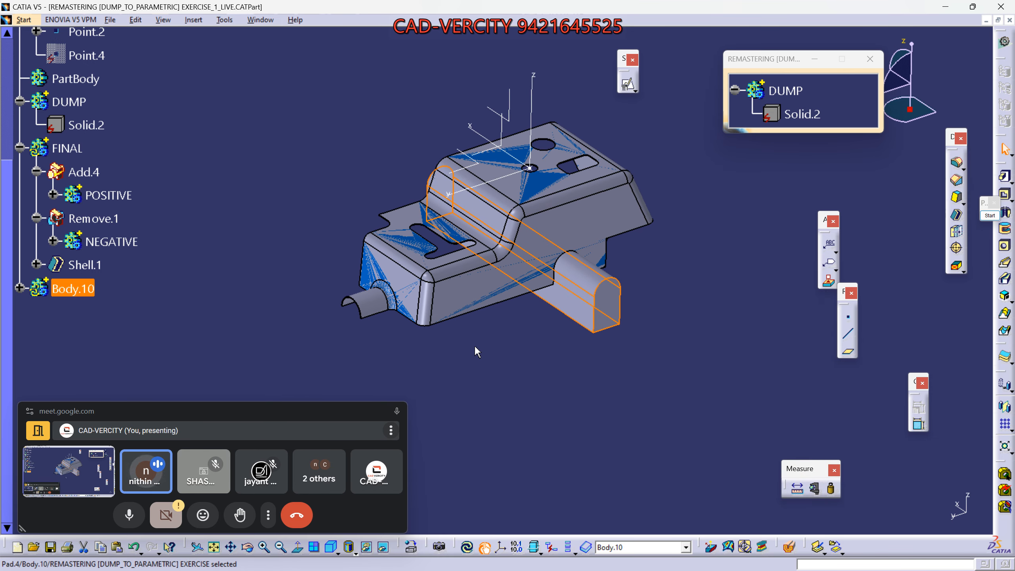
# Step: Expand the NEGATIVE body under Remove.1 and define it as the in-work object
pyautogui.click(53, 241)
pyautogui.click(106, 241)
pyautogui.rightClick(108, 245)
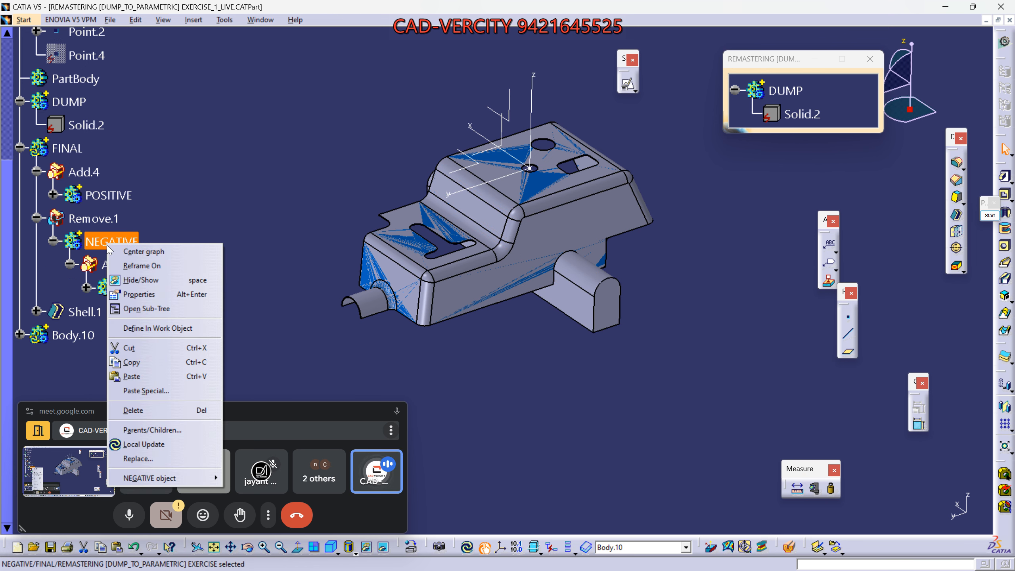
pyautogui.click(141, 280)
# Step: Add Body.10 to the NEGATIVE body with a Boolean Add operation
pyautogui.click(78, 335)
pyautogui.rightClick(89, 335)
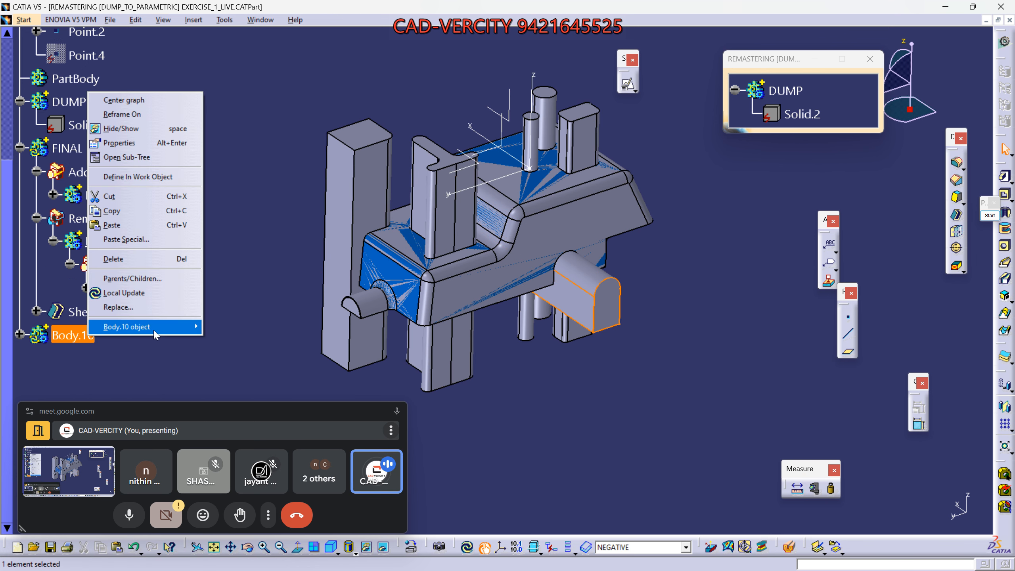
pyautogui.moveTo(155, 335)
pyautogui.click(240, 359)
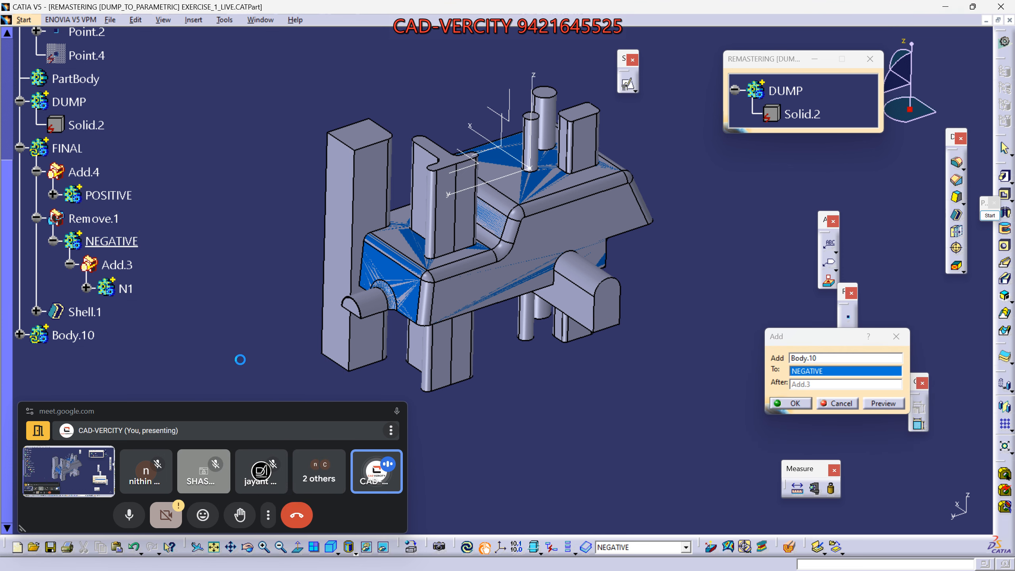
pyautogui.press('Return')
# Step: Rename Body.10 inside the NEGATIVE body as N2
pyautogui.rightClick(139, 336)
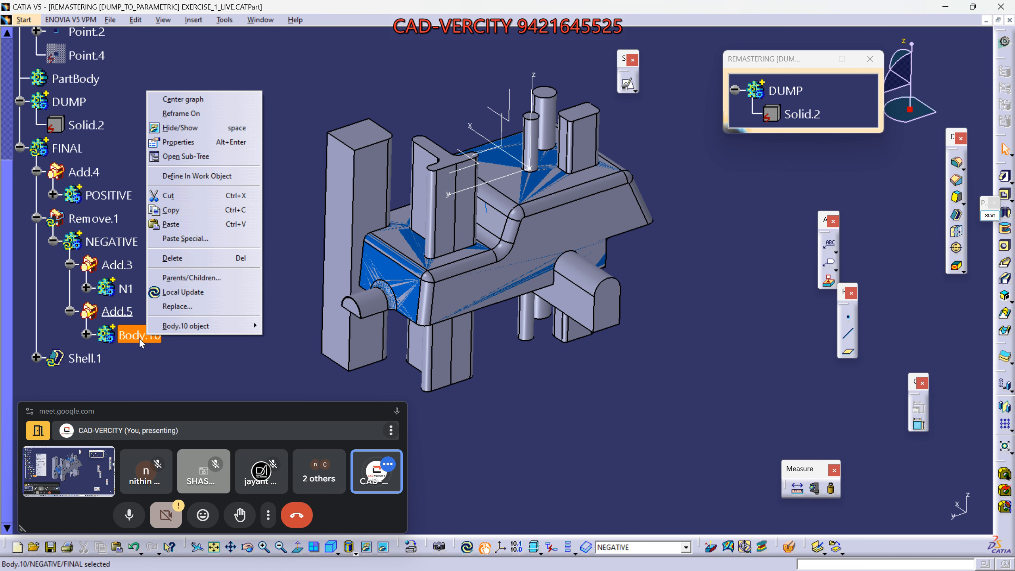
pyautogui.click(178, 142)
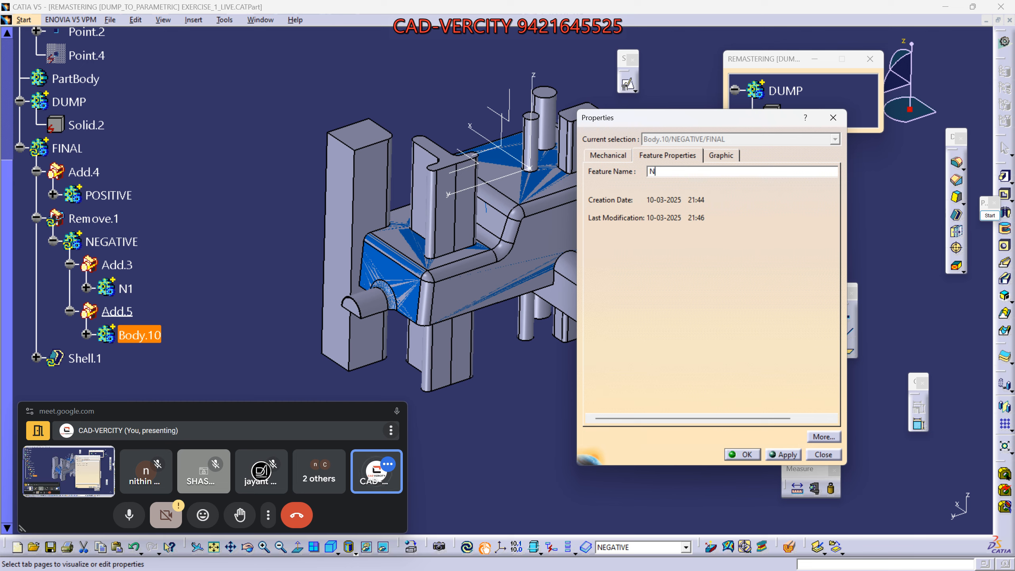
pyautogui.press('Return')
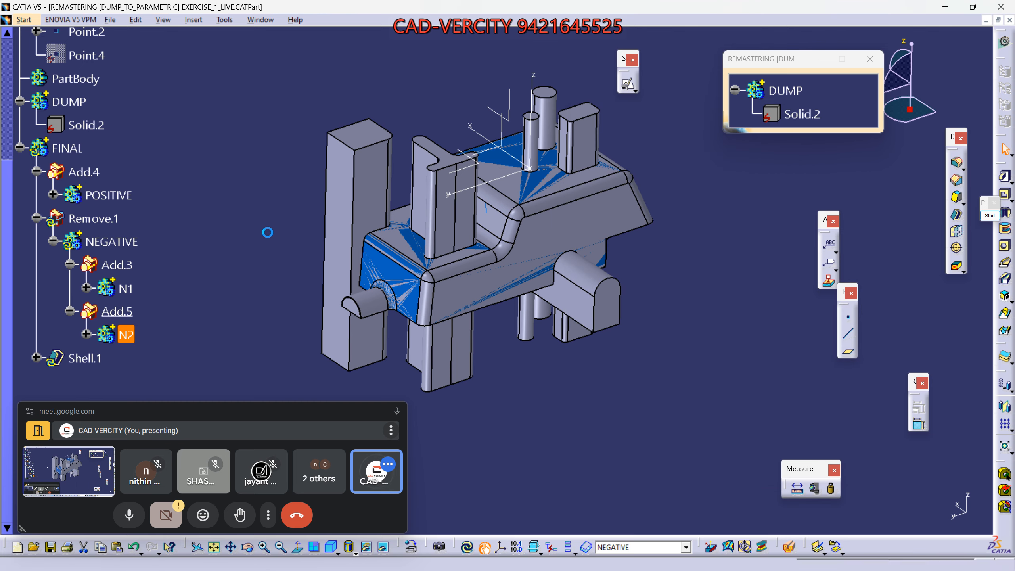
# Step: Define the FINAL body as the in-work object and run a local update on it
pyautogui.rightClick(76, 155)
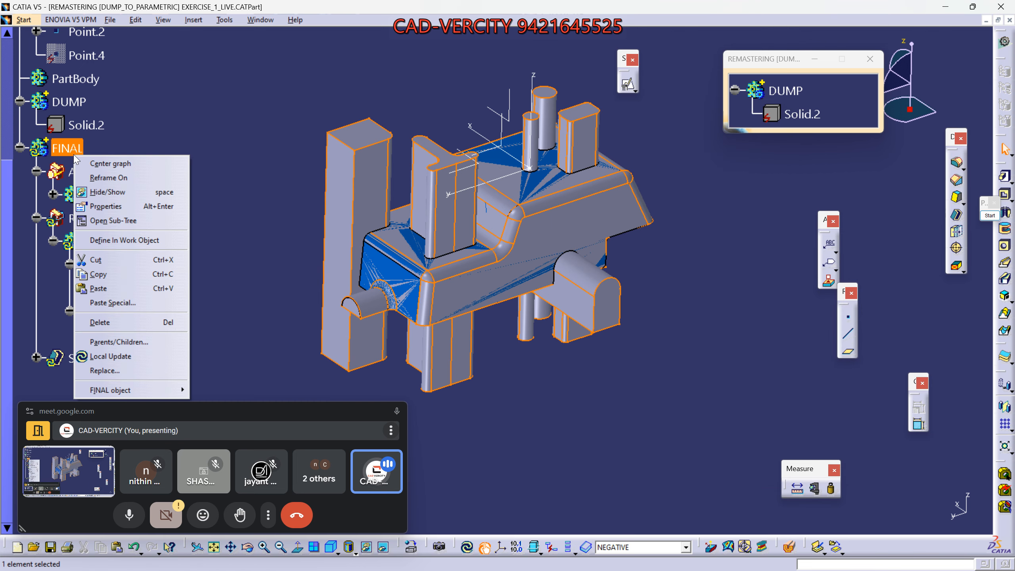
pyautogui.press('f')
pyautogui.rightClick(75, 152)
pyautogui.press('l')
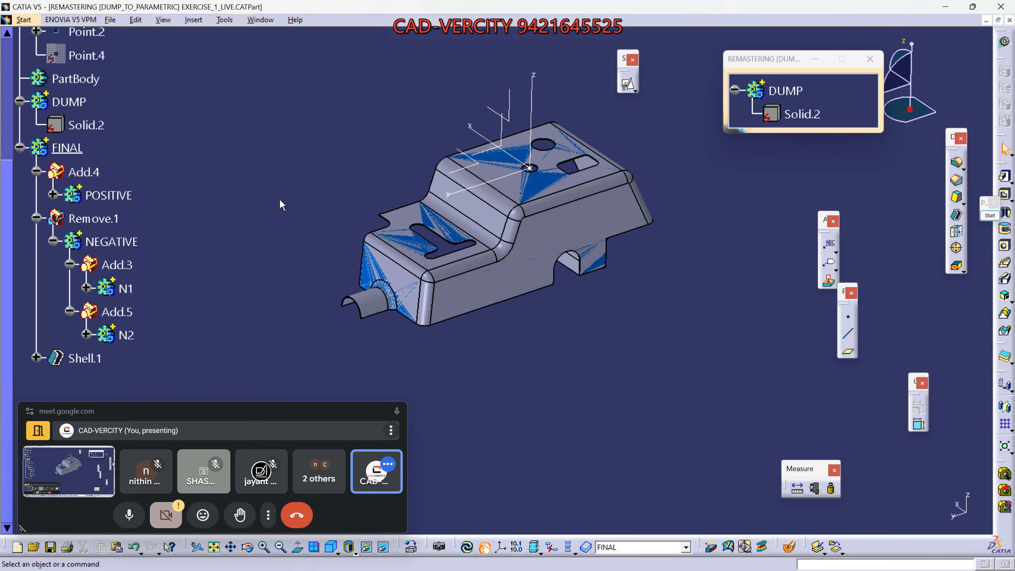
# Step: Edit Shell.1 to add the remaining bottom face and the arch cutout's faces to its faces to remove
pyautogui.moveTo(280, 202); pyautogui.dragTo(322, 240, button='middle')
pyautogui.moveTo(390, 314); pyautogui.dragTo(559, 380, button='middle')
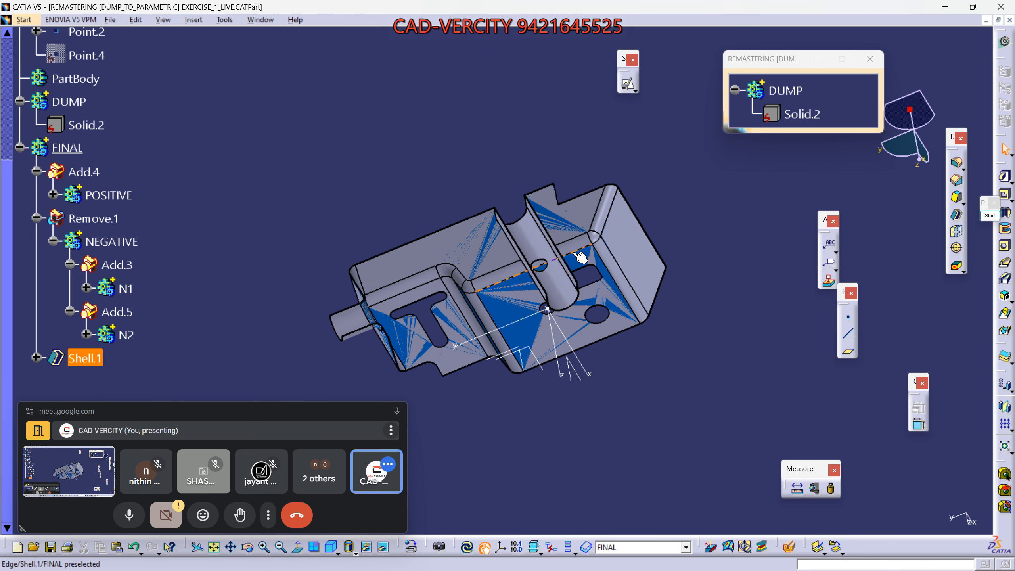
pyautogui.moveTo(508, 418); pyautogui.dragTo(511, 266, button='middle')
pyautogui.scroll(-2, 268, 227)
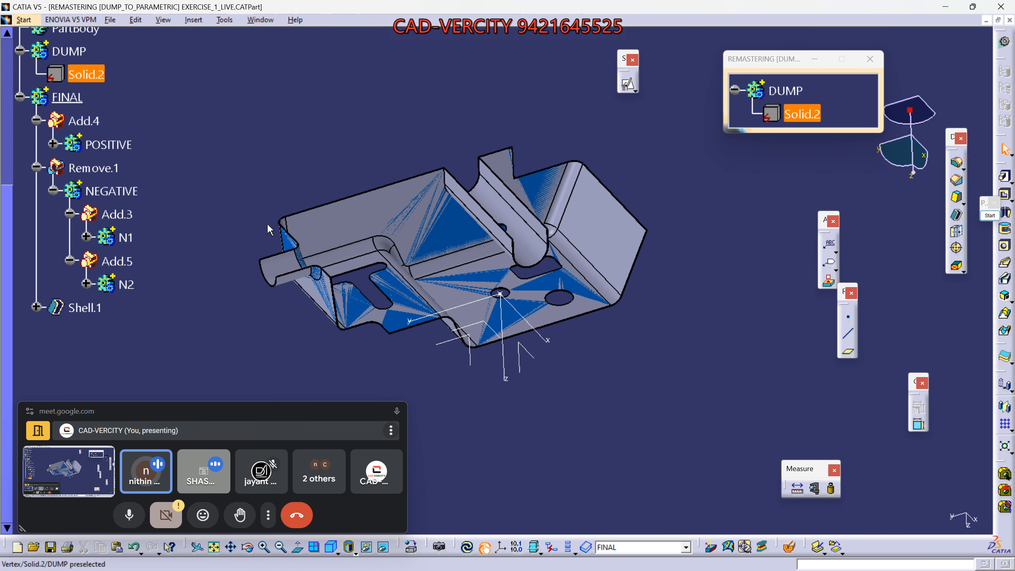
pyautogui.doubleClick(83, 311)
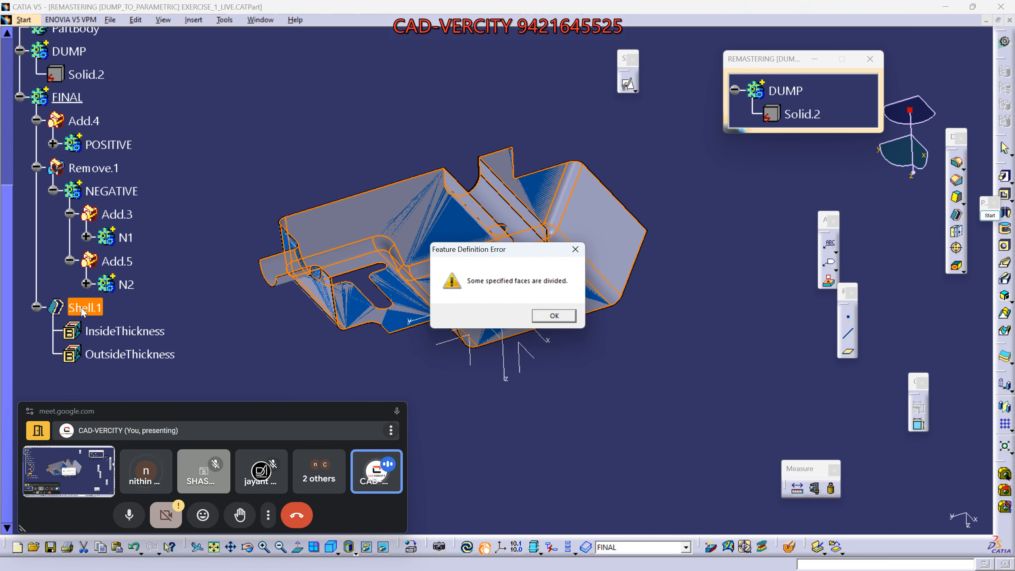
pyautogui.click(556, 316)
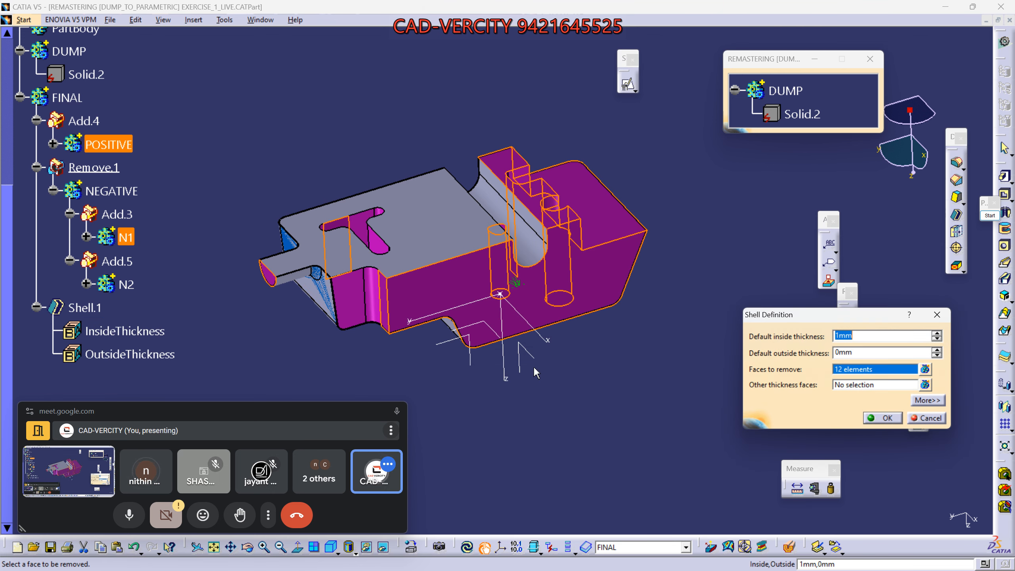
pyautogui.moveTo(516, 265); pyautogui.dragTo(560, 285, button='middle')
pyautogui.click(454, 295)
pyautogui.click(538, 307)
pyautogui.click(580, 230)
pyautogui.scroll(-1, 561, 344)
pyautogui.moveTo(561, 344); pyautogui.dragTo(775, 408, button='middle')
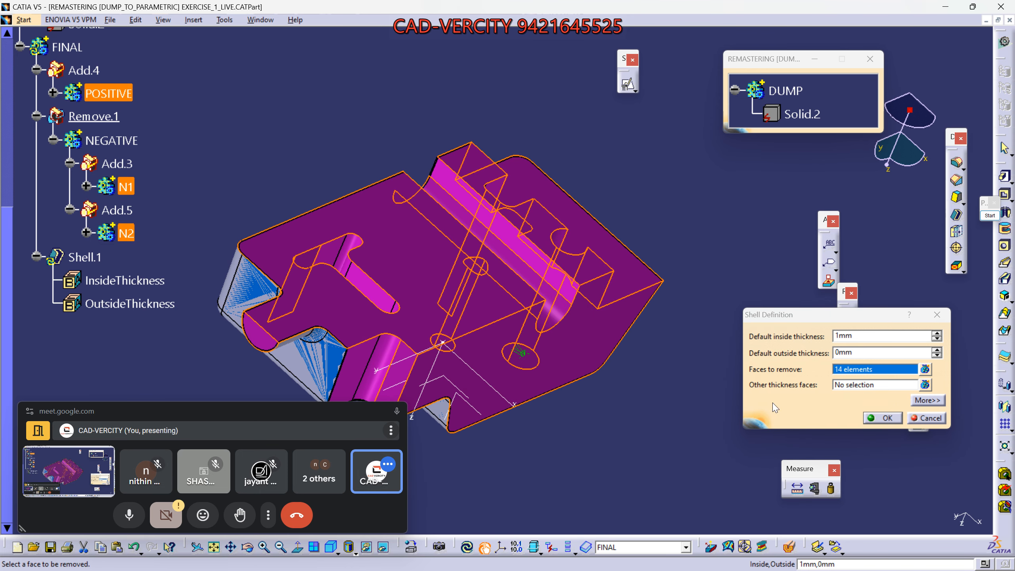
pyautogui.click(882, 418)
# Step: Examine the reshelled FINAL body and its side arch cutout from several directions
pyautogui.moveTo(640, 280); pyautogui.dragTo(498, 492, button='middle')
pyautogui.moveTo(497, 297); pyautogui.dragTo(497, 384, button='middle')
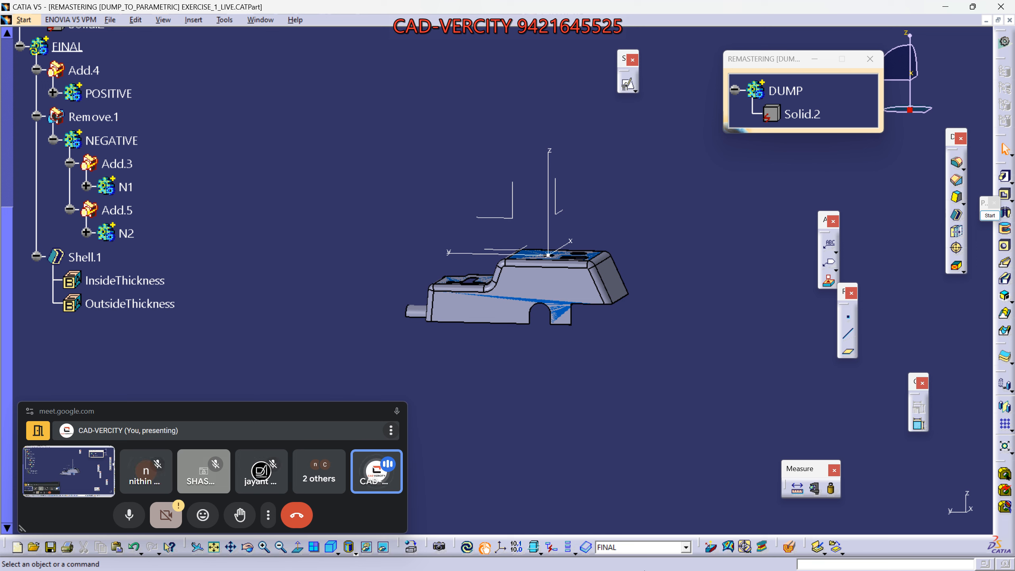
pyautogui.moveTo(696, 569)
pyautogui.moveTo(463, 321); pyautogui.dragTo(398, 283, button='middle')
pyautogui.scroll(-1, 648, 352)
pyautogui.scroll(3, 397, 282)
pyautogui.click(70, 98)
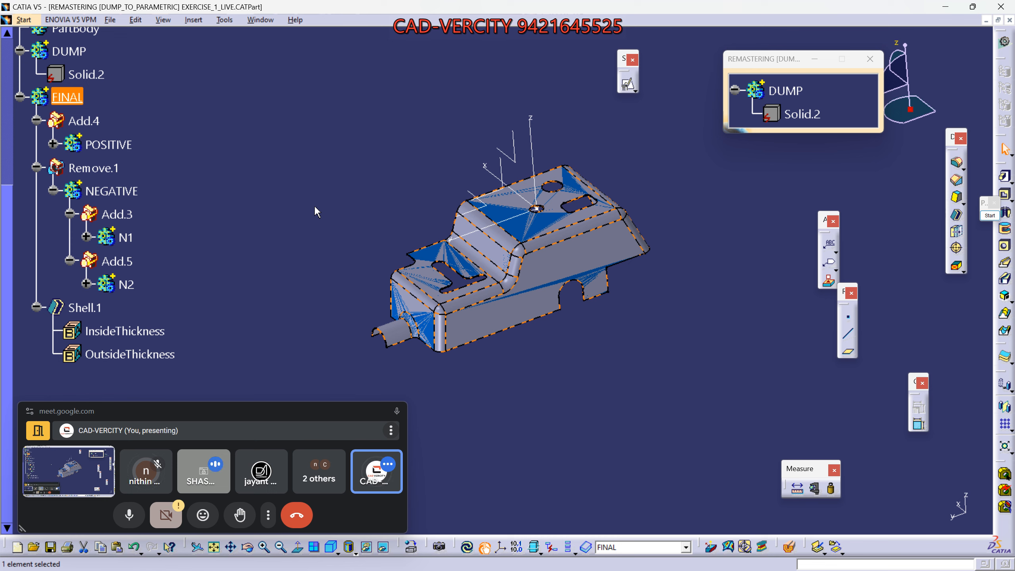
pyautogui.moveTo(557, 371); pyautogui.dragTo(607, 329, button='middle')
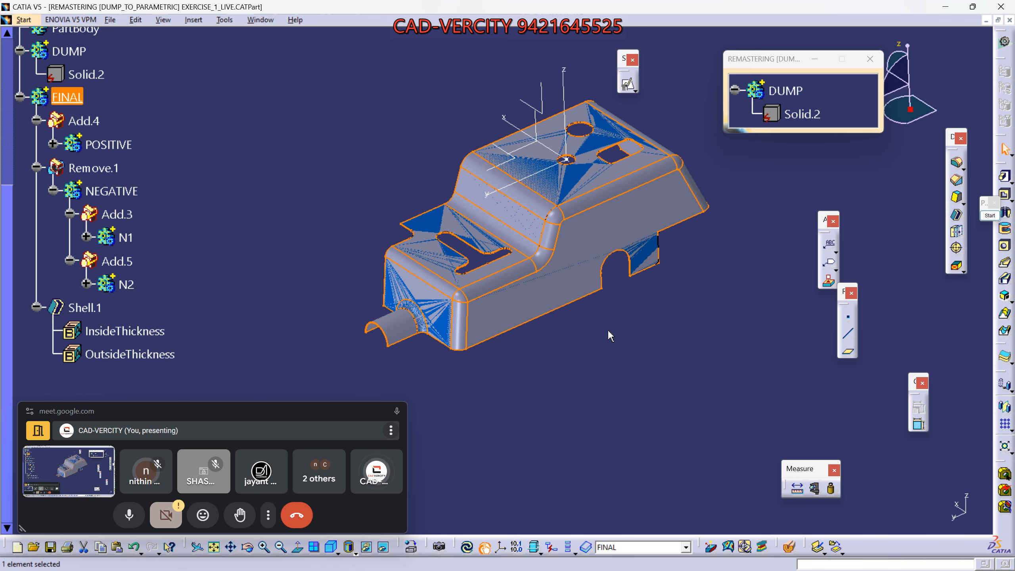
pyautogui.moveTo(564, 301); pyautogui.dragTo(559, 323, button='middle')
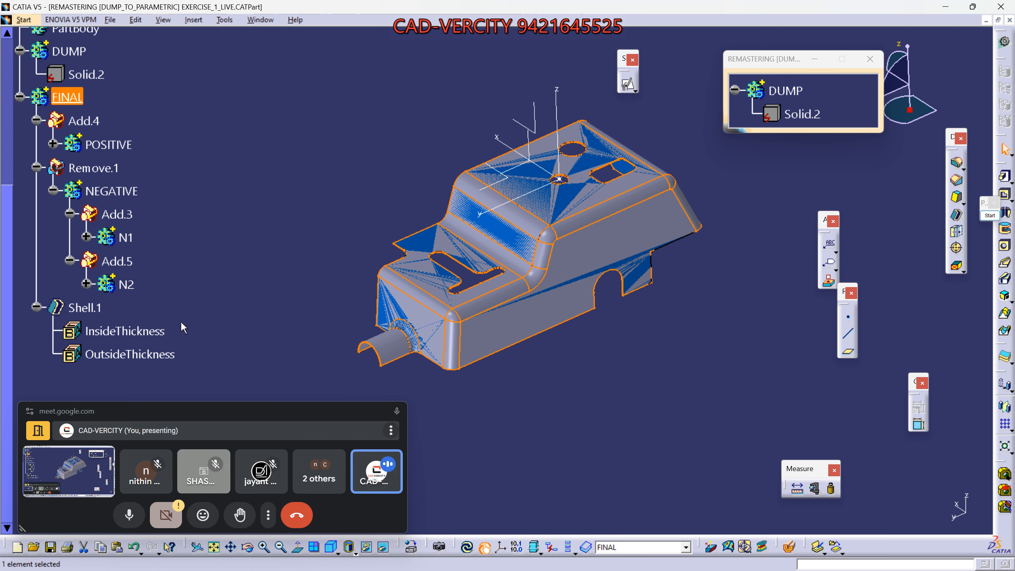
pyautogui.click(92, 308)
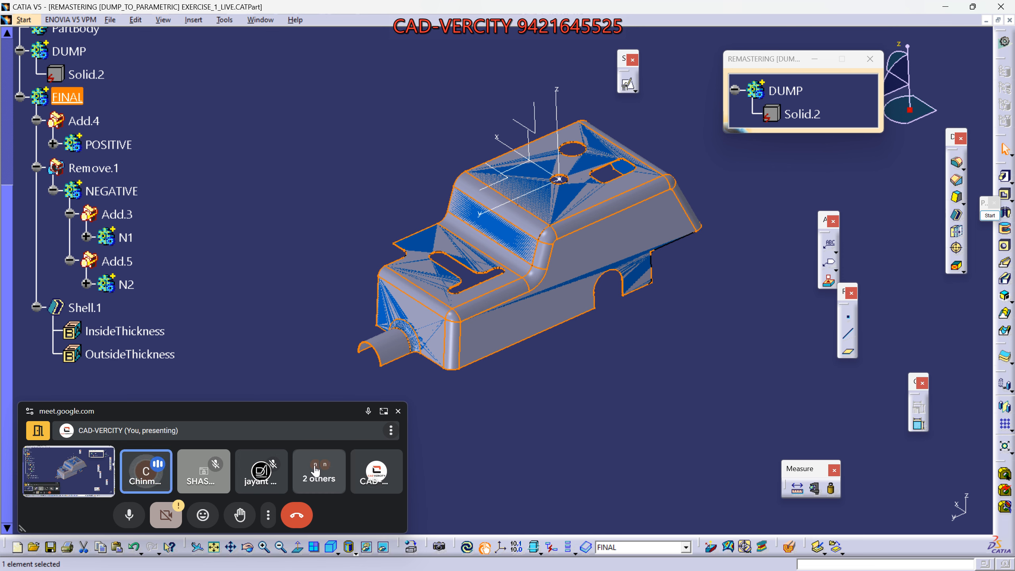
pyautogui.moveTo(530, 221)
pyautogui.mouseDown(button='middle')
pyautogui.moveTo(534, 285)
pyautogui.moveTo(535, 216)
pyautogui.mouseUp(button='middle')
pyautogui.click(250, 227)
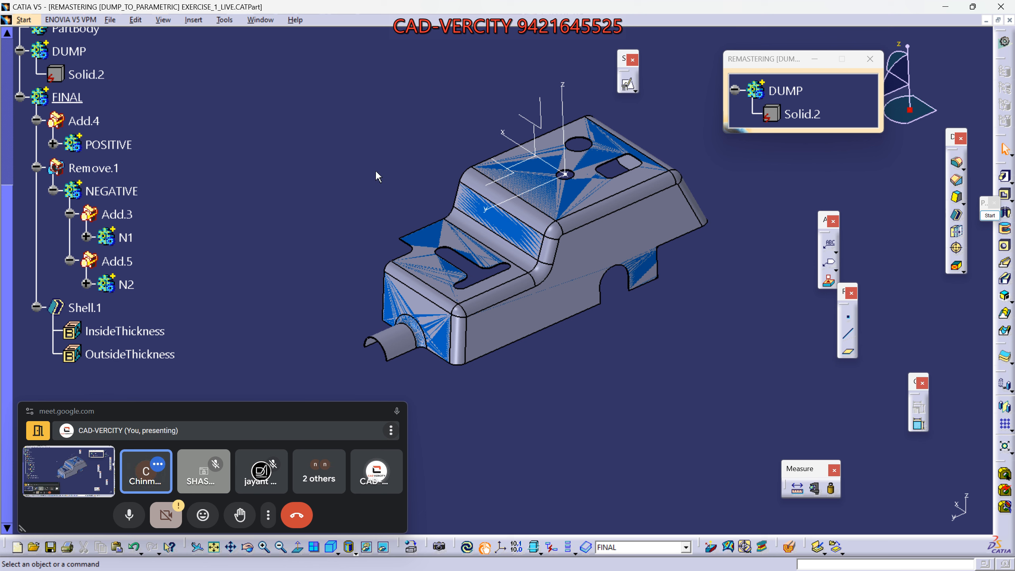
pyautogui.moveTo(374, 160); pyautogui.dragTo(423, 180, button='middle')
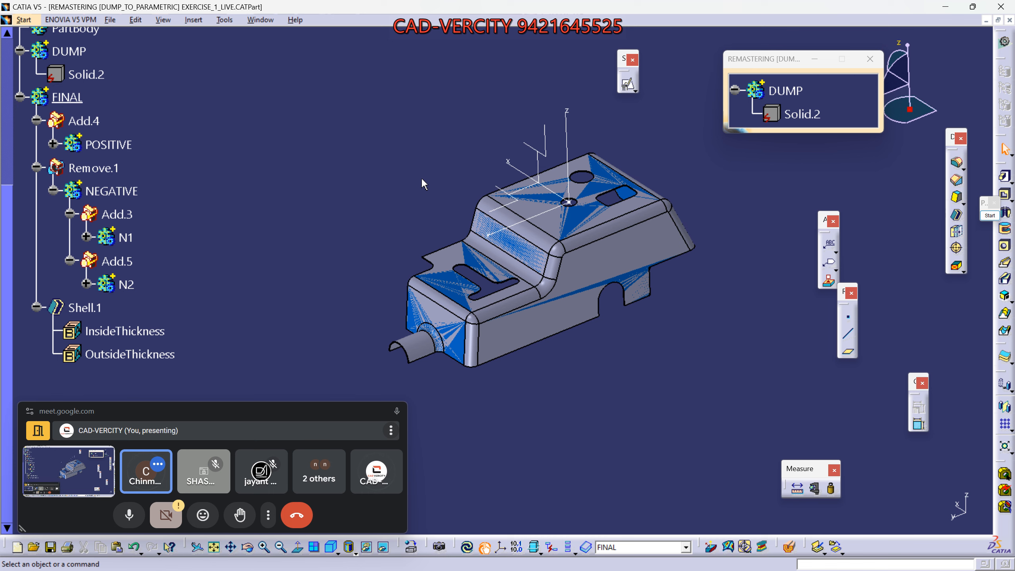
# Step: Update the whole part and save the file
pyautogui.scroll(5, 420, 181)
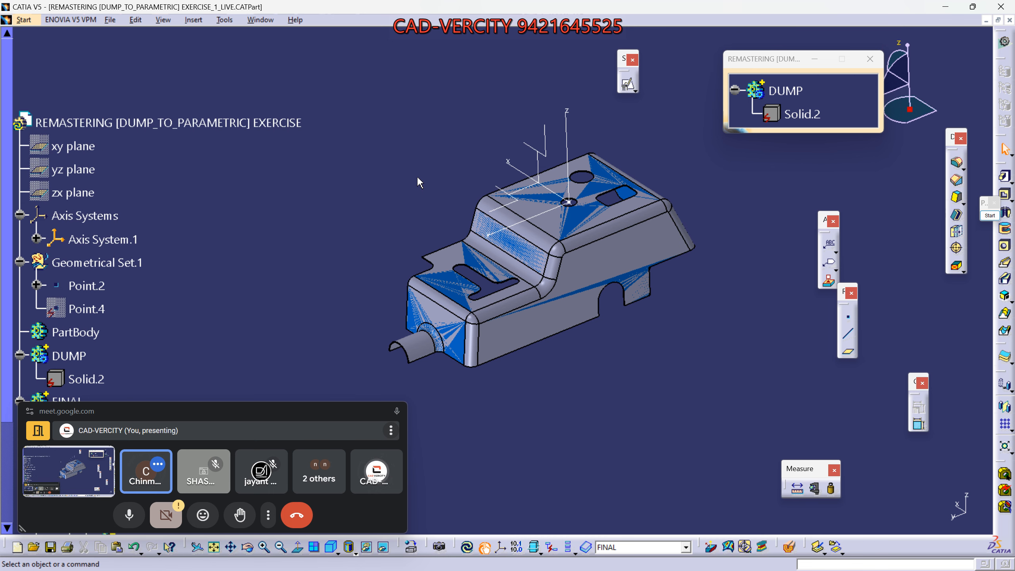
pyautogui.click(467, 547)
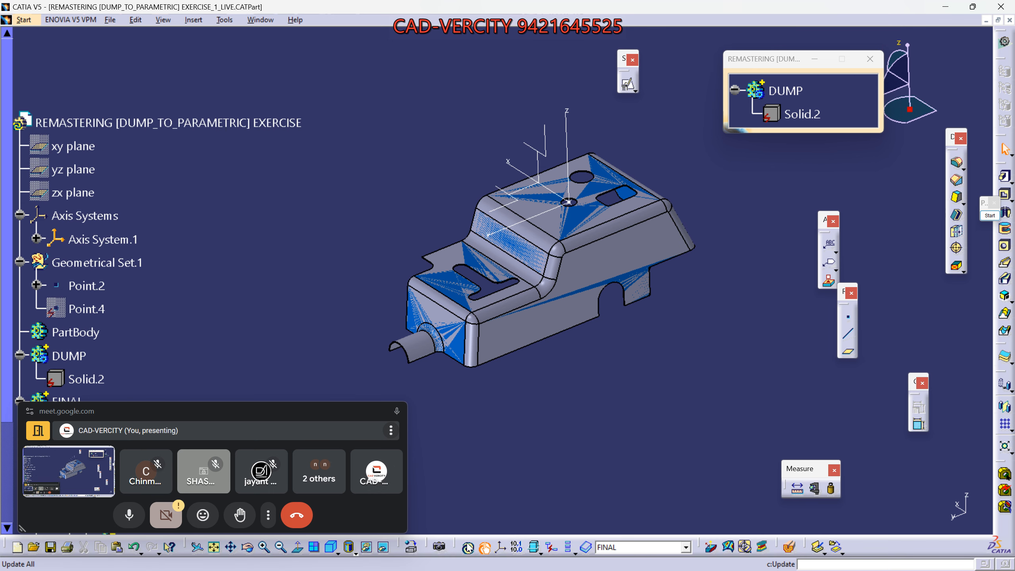
pyautogui.hotkey('ctrl', 's')
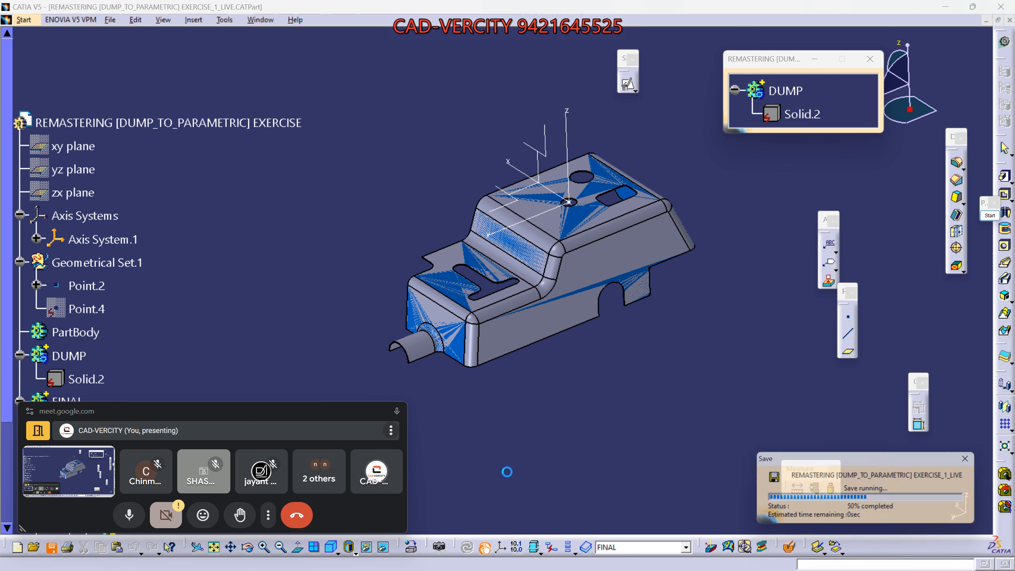
pyautogui.scroll(-2, 506, 470)
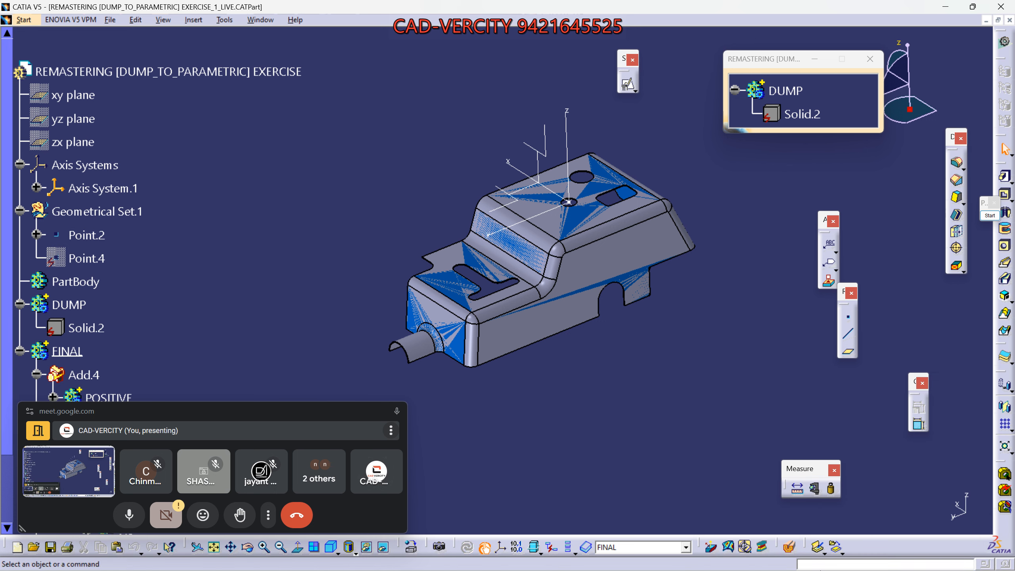
pyautogui.scroll(2, 675, 384)
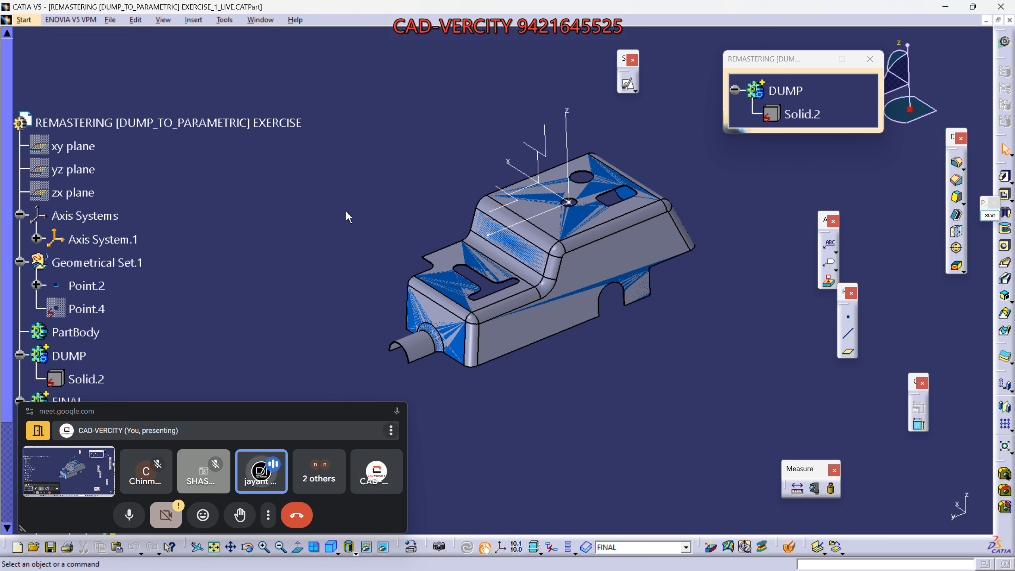
# Step: Expand the N2 body in the tree and examine the pad and sketch behind the side arch cutout
pyautogui.scroll(-4, 346, 210)
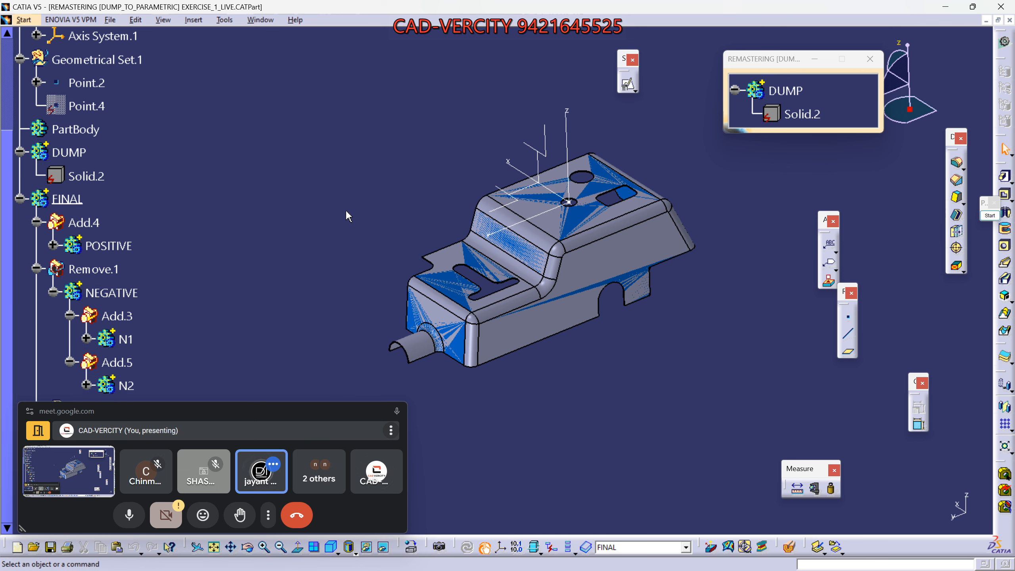
pyautogui.scroll(-2, 347, 213)
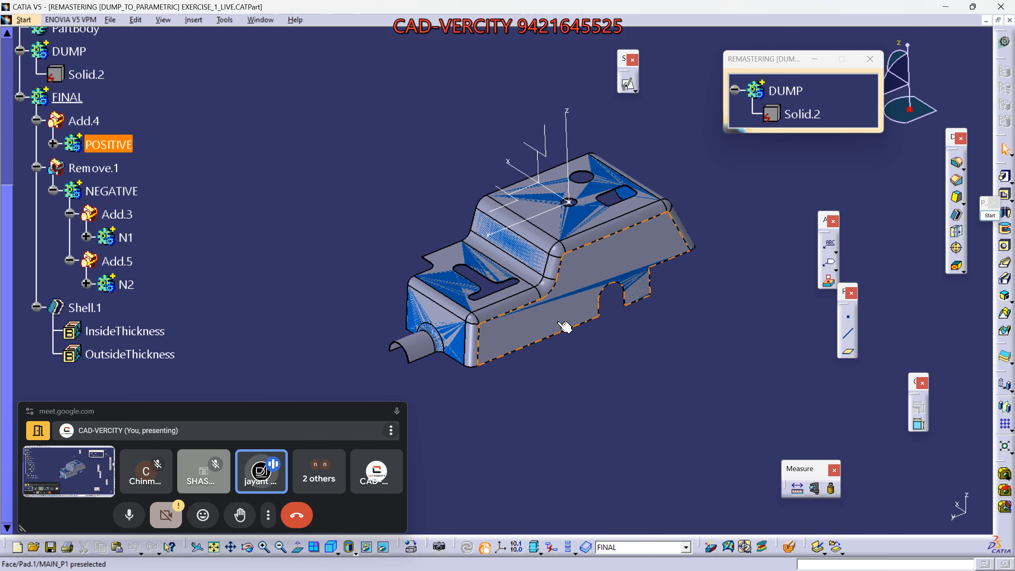
pyautogui.click(87, 284)
pyautogui.moveTo(456, 377); pyautogui.dragTo(465, 236, button='middle')
pyautogui.scroll(-1, 676, 343)
pyautogui.moveTo(675, 342); pyautogui.dragTo(508, 361, button='middle')
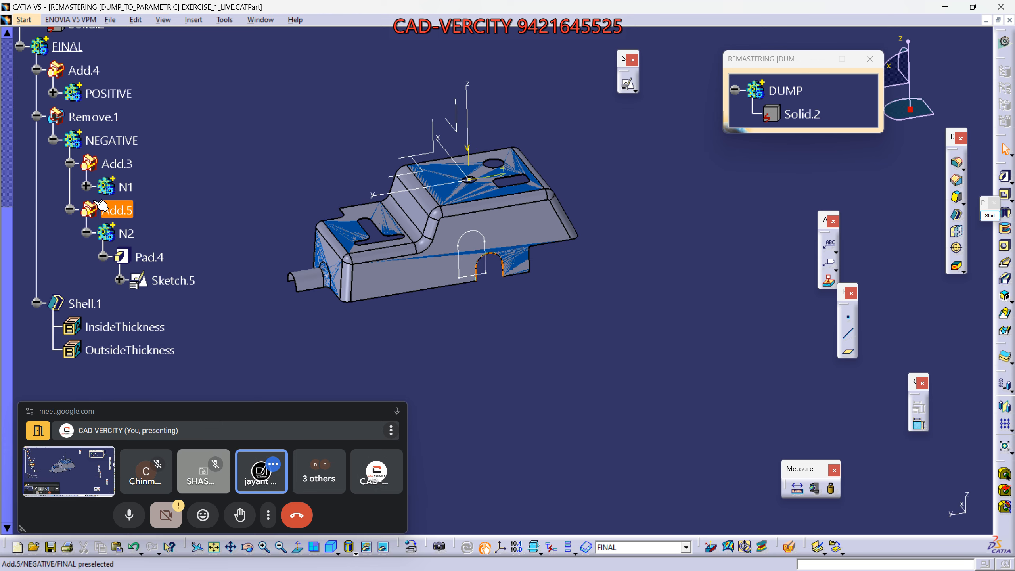
# Step: Expand the N1 body and highlight Sketch.4 under Pad.3 to review the profiles of the vertical cutouts
pyautogui.click(87, 186)
pyautogui.moveTo(351, 237)
pyautogui.mouseDown(button='middle')
pyautogui.moveTo(552, 272)
pyautogui.moveTo(416, 271)
pyautogui.moveTo(500, 288)
pyautogui.mouseUp(button='middle')
pyautogui.click(173, 233)
pyautogui.moveTo(274, 320); pyautogui.dragTo(311, 307, button='middle')
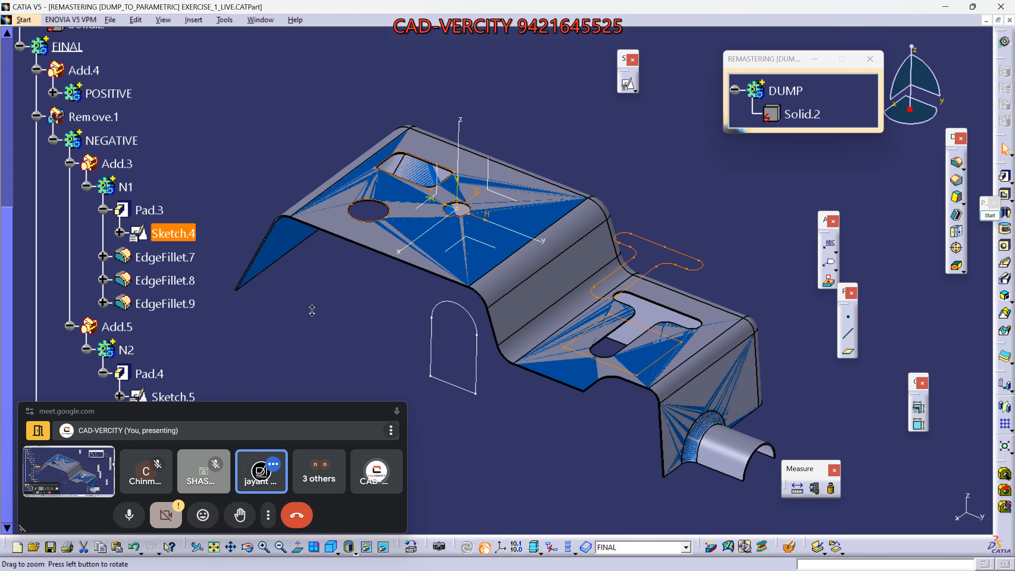
pyautogui.scroll(1, 311, 308)
pyautogui.doubleClick(184, 284)
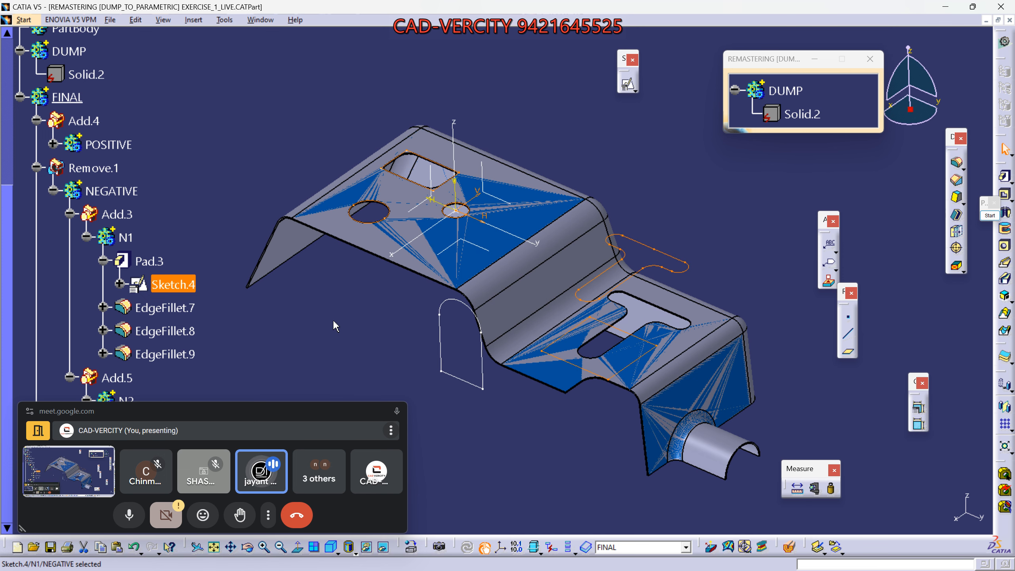
pyautogui.scroll(-2, 334, 321)
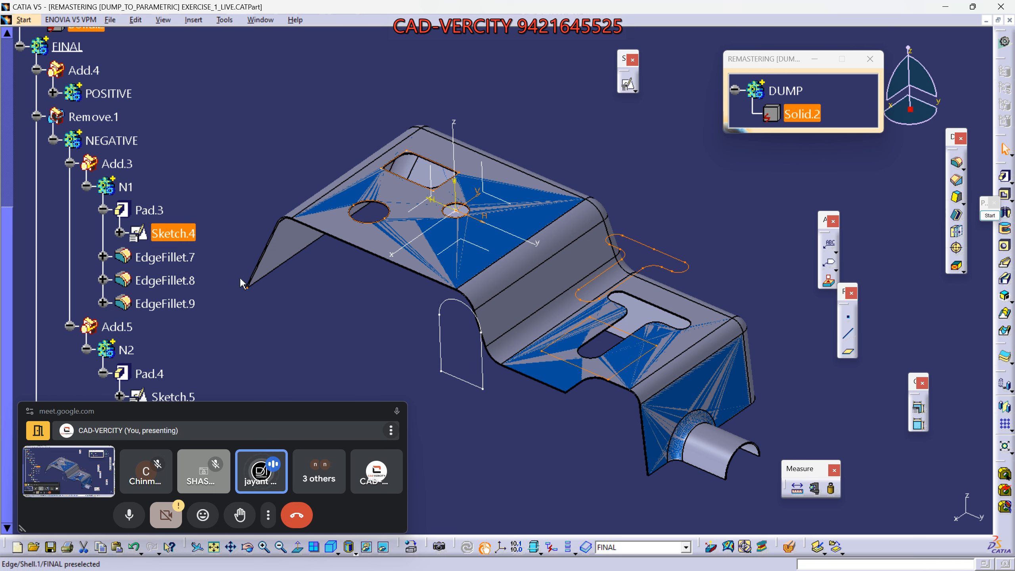
# Step: Define EdgeFillet.9 in N1 as the in-work object and inspect the dimensioned profiles of Sketch.4
pyautogui.rightClick(197, 259)
pyautogui.click(290, 339)
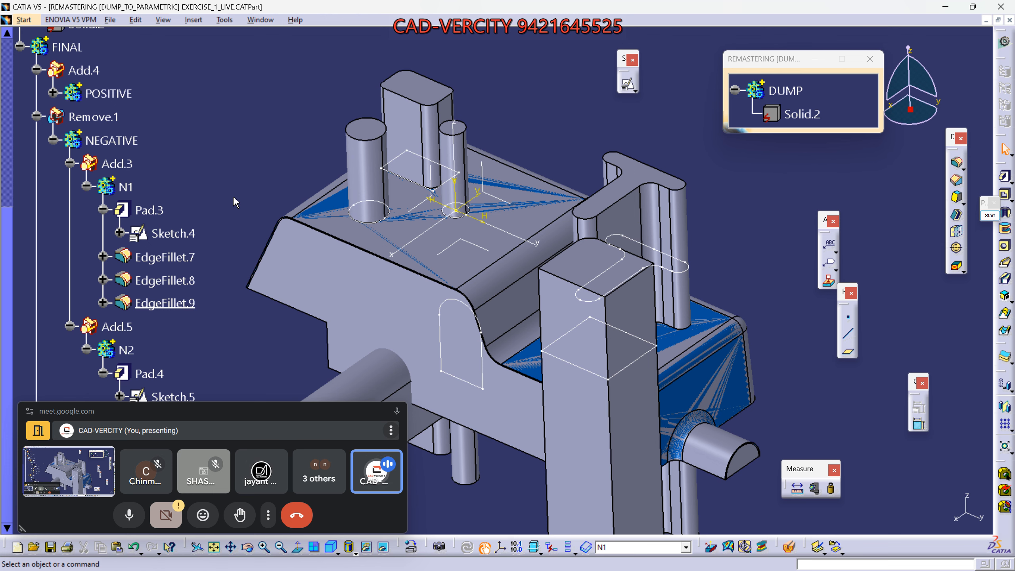
pyautogui.moveTo(419, 251)
pyautogui.mouseDown(button='middle')
pyautogui.moveTo(426, 283)
pyautogui.moveTo(444, 297)
pyautogui.moveTo(400, 300)
pyautogui.moveTo(488, 268)
pyautogui.mouseUp(button='middle')
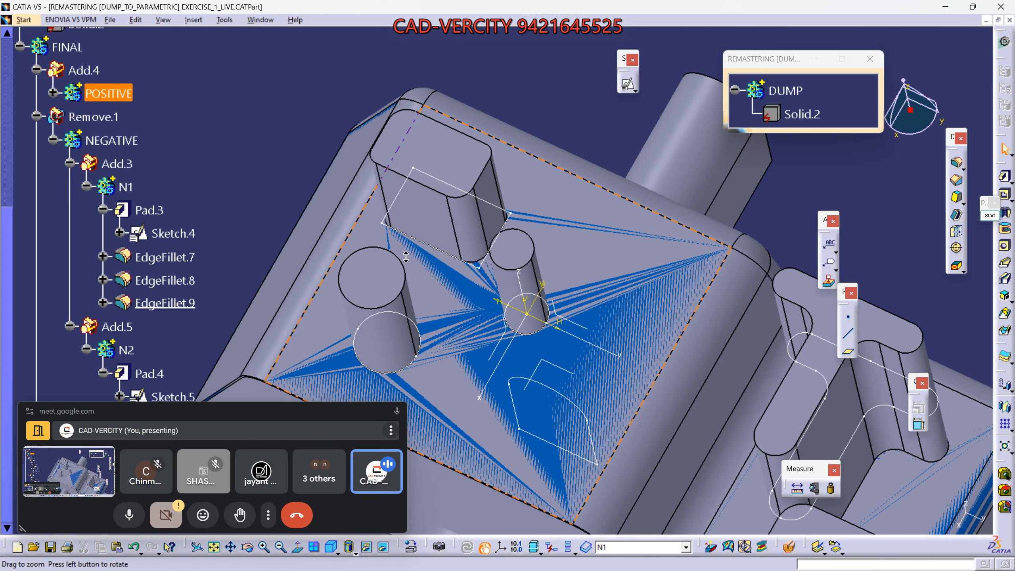
pyautogui.doubleClick(493, 267)
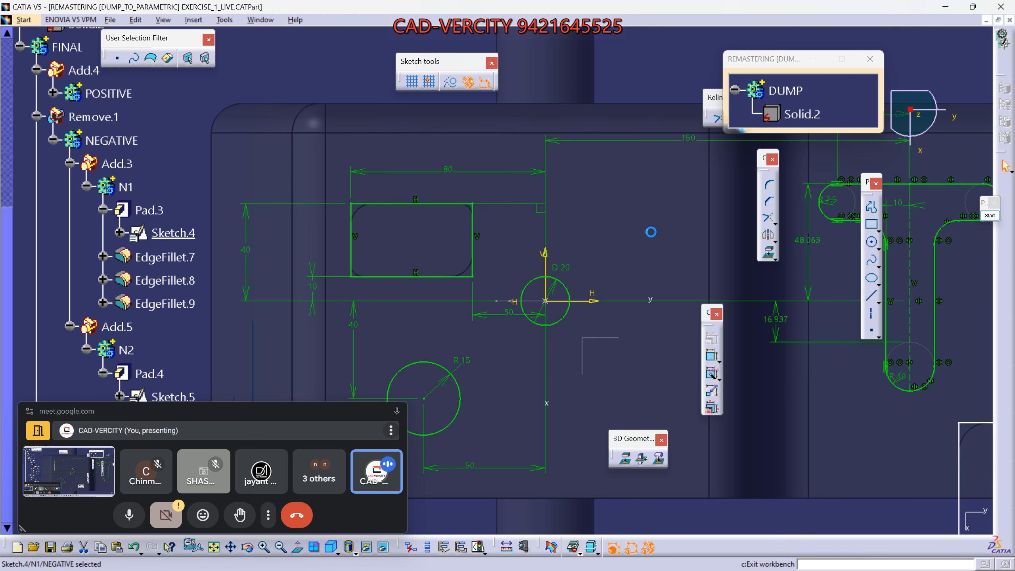
pyautogui.click(1005, 62)
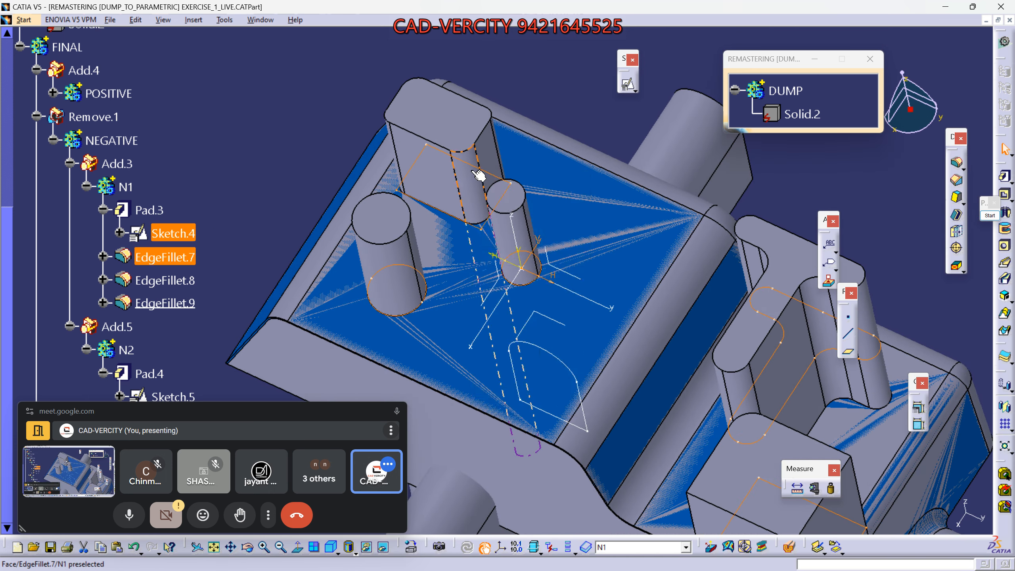
# Step: Review the definition of EdgeFillet.7 on the rectangular cutter and examine the negative solids from several directions
pyautogui.rightClick(472, 171)
pyautogui.click(504, 179)
pyautogui.doubleClick(145, 280)
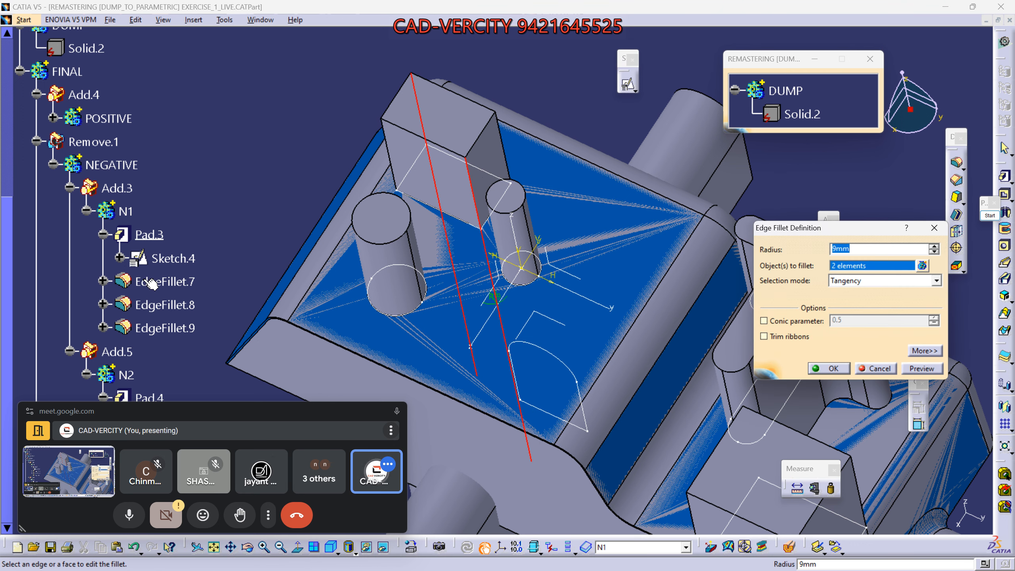
pyautogui.press('Escape')
pyautogui.moveTo(516, 265); pyautogui.dragTo(480, 245, button='middle')
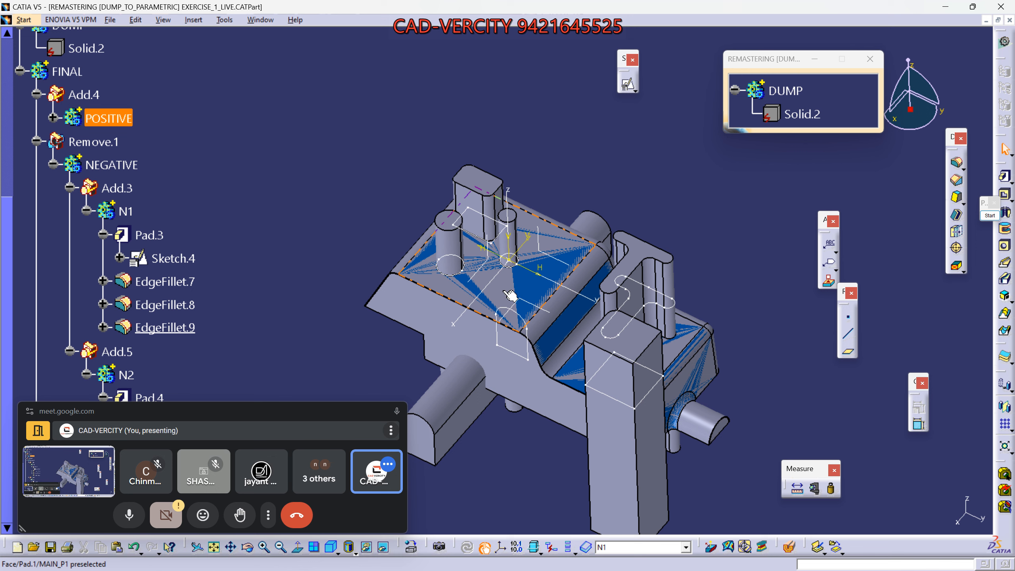
pyautogui.moveTo(466, 337); pyautogui.dragTo(547, 299, button='middle')
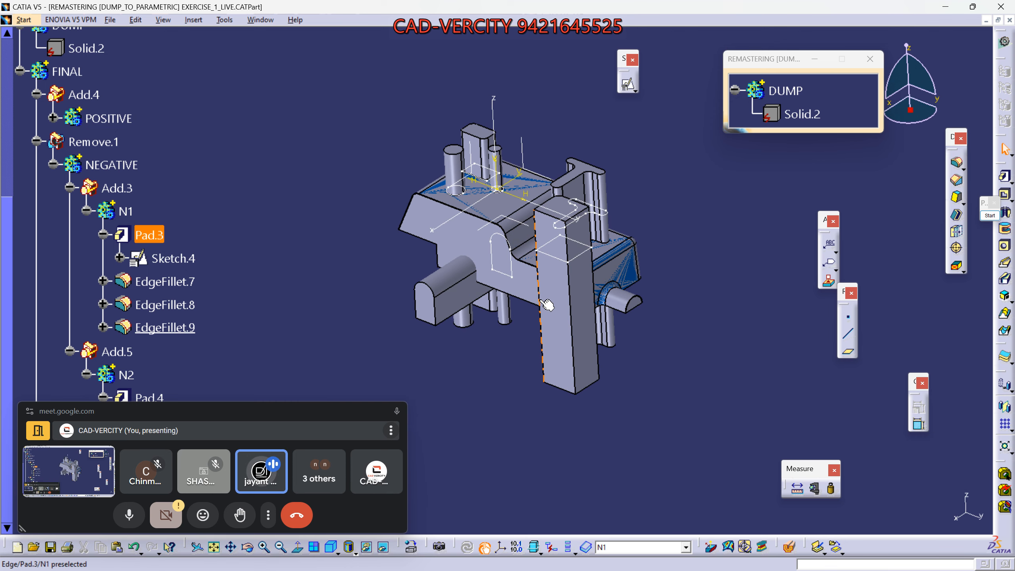
pyautogui.moveTo(540, 301); pyautogui.dragTo(477, 314, button='middle')
pyautogui.moveTo(309, 187); pyautogui.dragTo(281, 222, button='middle')
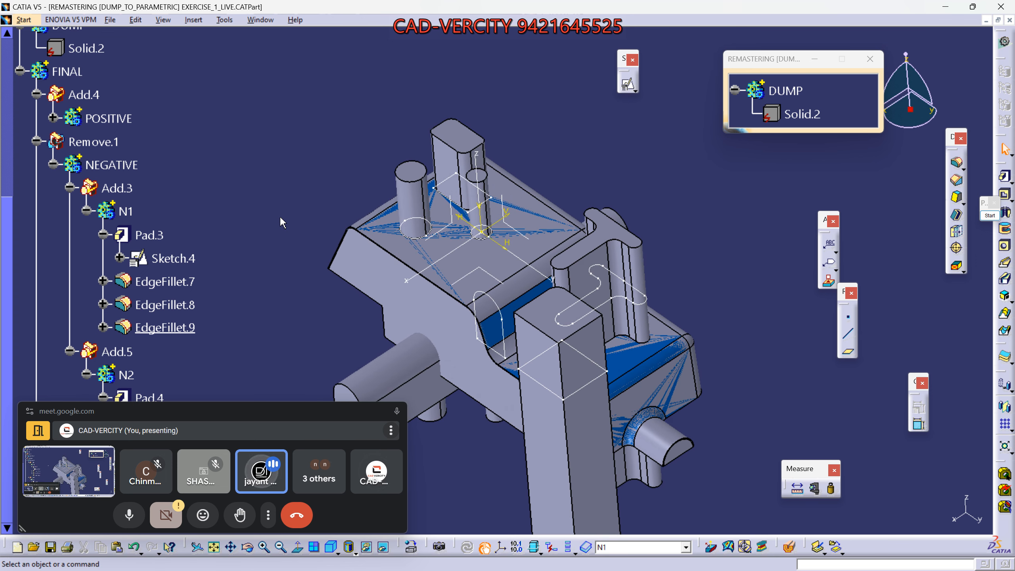
# Step: Define the FINAL body as the in-work object and hide the DUMP body
pyautogui.rightClick(79, 69)
pyautogui.click(116, 145)
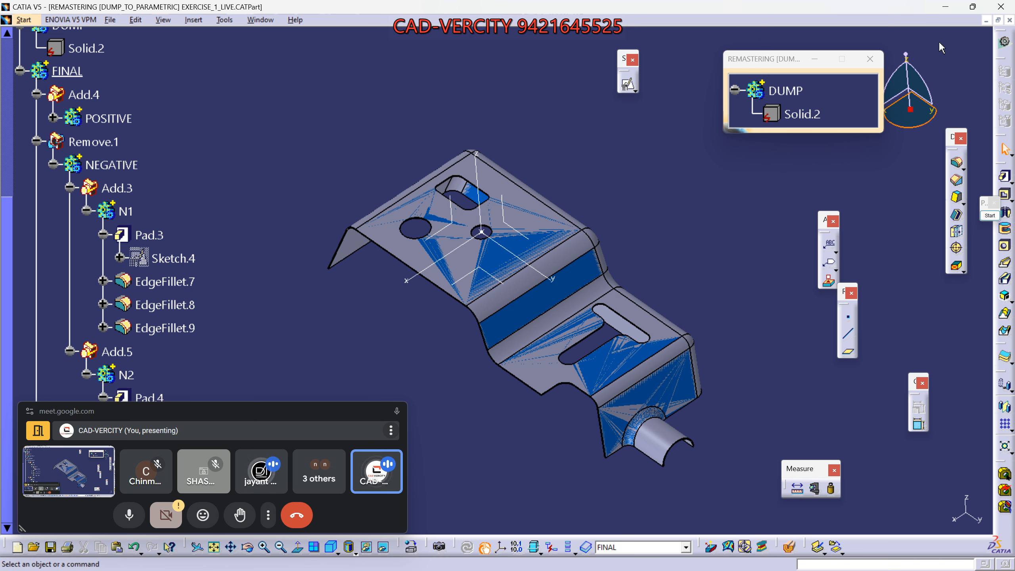
pyautogui.click(784, 93)
pyautogui.press('space')
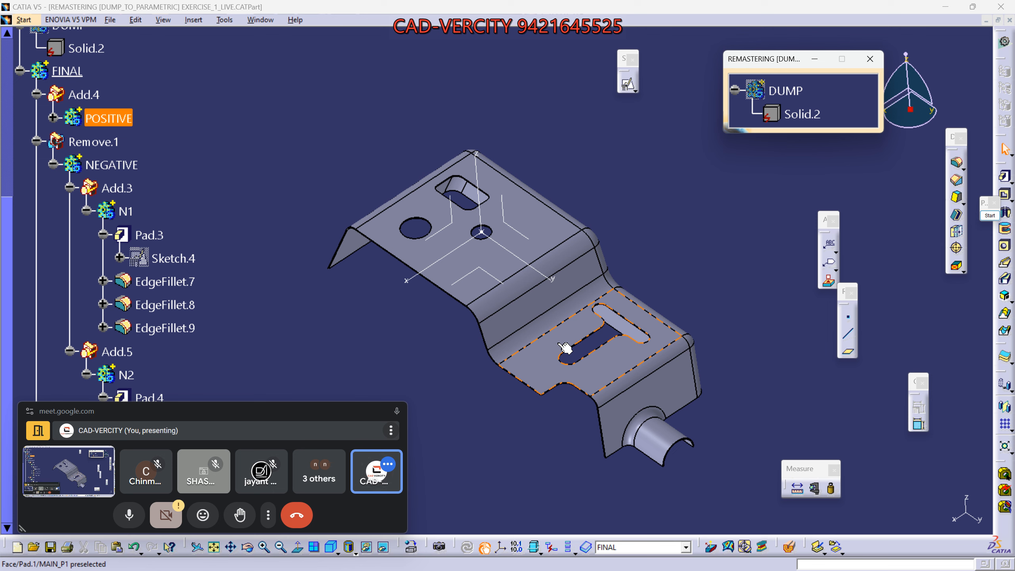
pyautogui.moveTo(480, 249); pyautogui.dragTo(487, 293, button='middle')
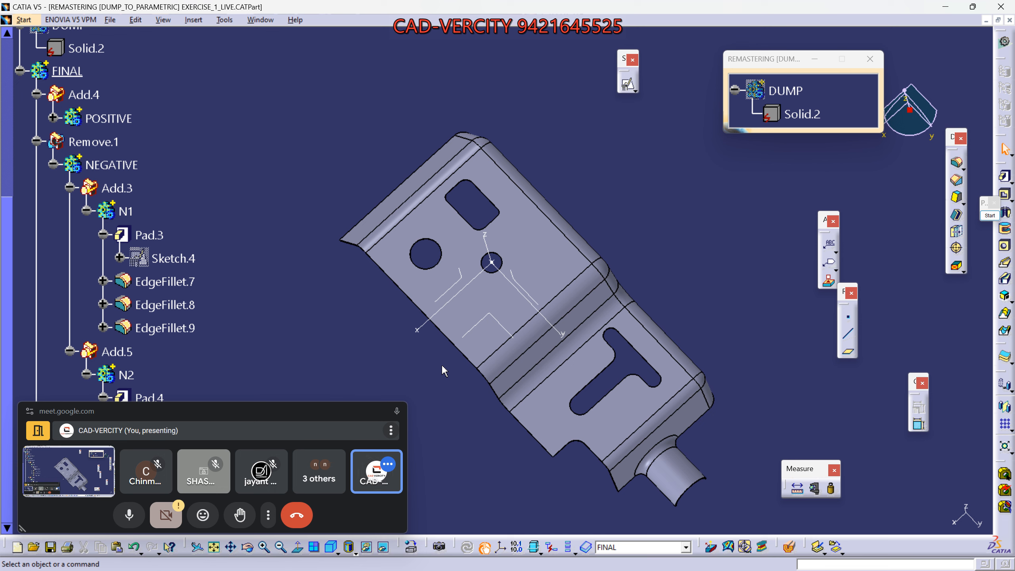
# Step: Toggle the DUMP body's visibility on and off to compare it with the FINAL body
pyautogui.click(799, 90)
pyautogui.press('space')
pyautogui.click(800, 91)
pyautogui.press('space')
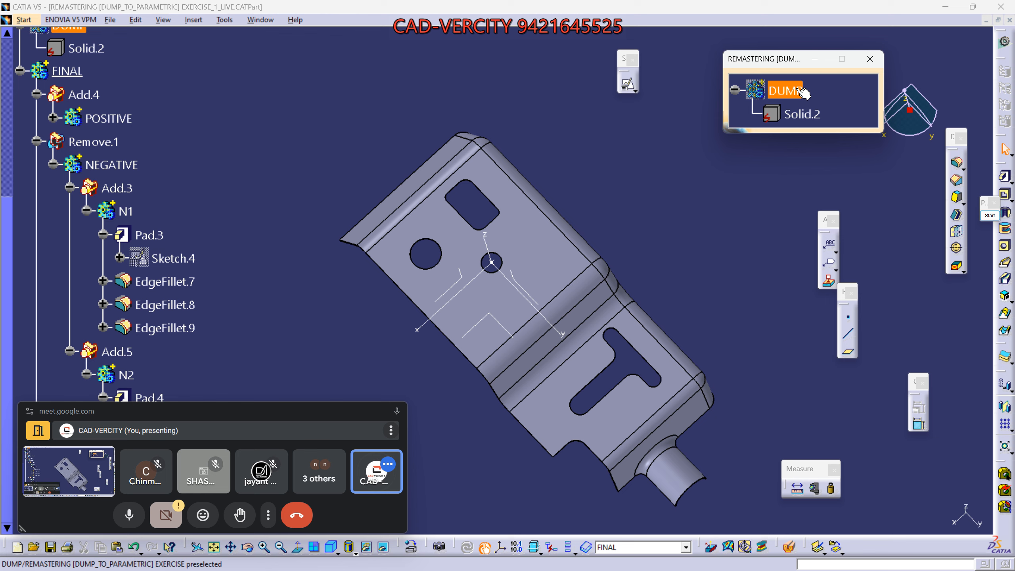
pyautogui.moveTo(427, 332); pyautogui.dragTo(575, 441, button='middle')
# Step: Collapse the FINAL body in the tree and show the DUMP body again over it
pyautogui.click(17, 72)
pyautogui.scroll(3, 200, 174)
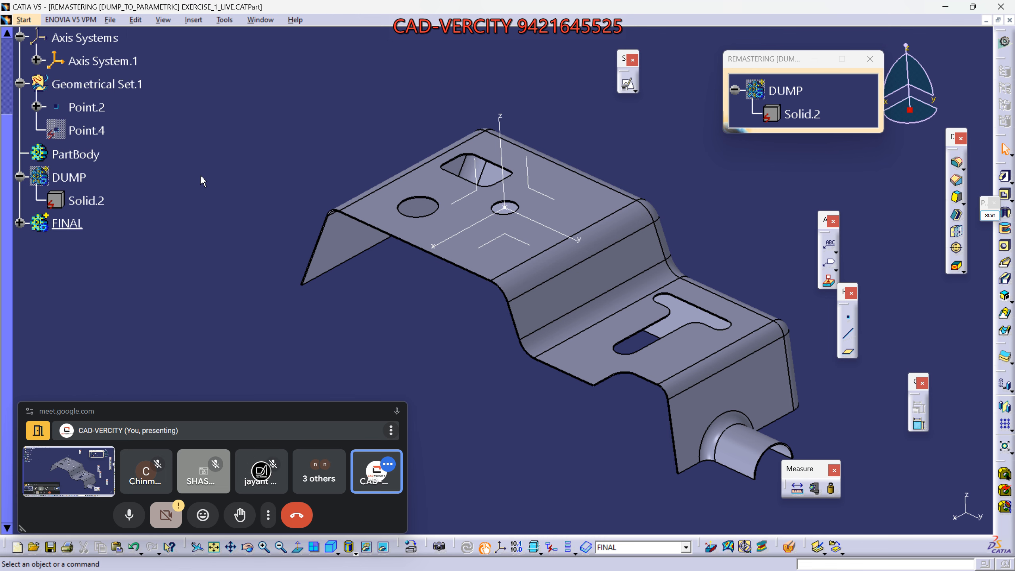
pyautogui.click(784, 97)
pyautogui.press('space')
pyautogui.moveTo(694, 363)
pyautogui.mouseDown(button='middle')
pyautogui.moveTo(597, 313)
pyautogui.moveTo(672, 317)
pyautogui.moveTo(714, 374)
pyautogui.moveTo(689, 344)
pyautogui.mouseUp(button='middle')
pyautogui.moveTo(608, 352); pyautogui.dragTo(582, 283, button='middle')
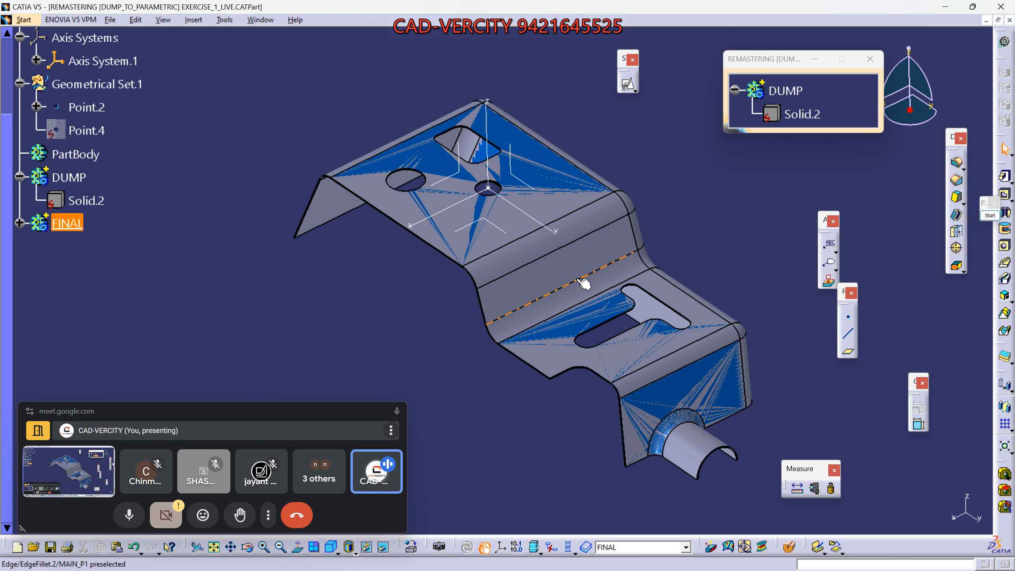
# Step: Highlight the FINAL and DUMP bodies to compare their geometry, and clear the selection
pyautogui.click(68, 224)
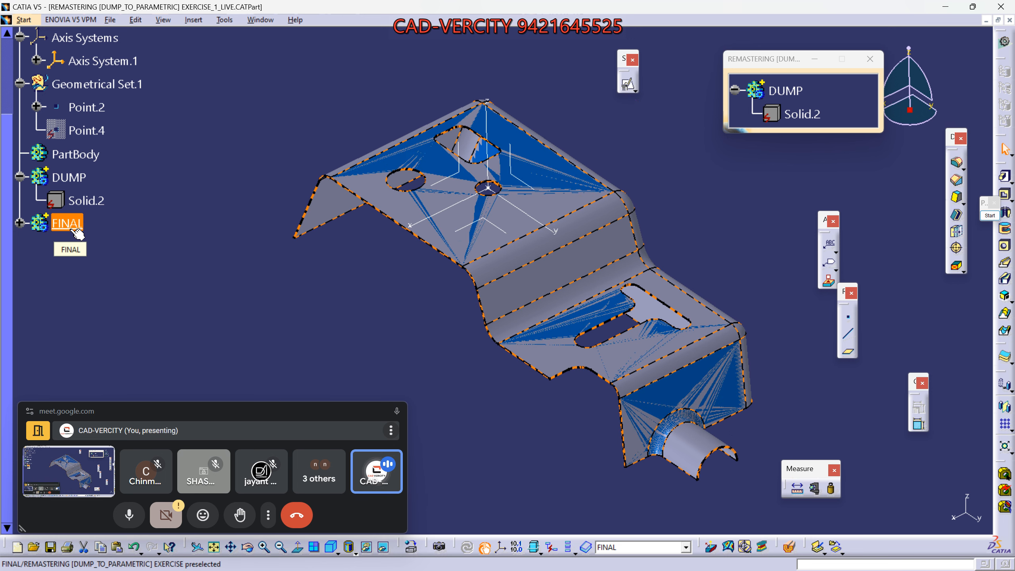
pyautogui.click(75, 175)
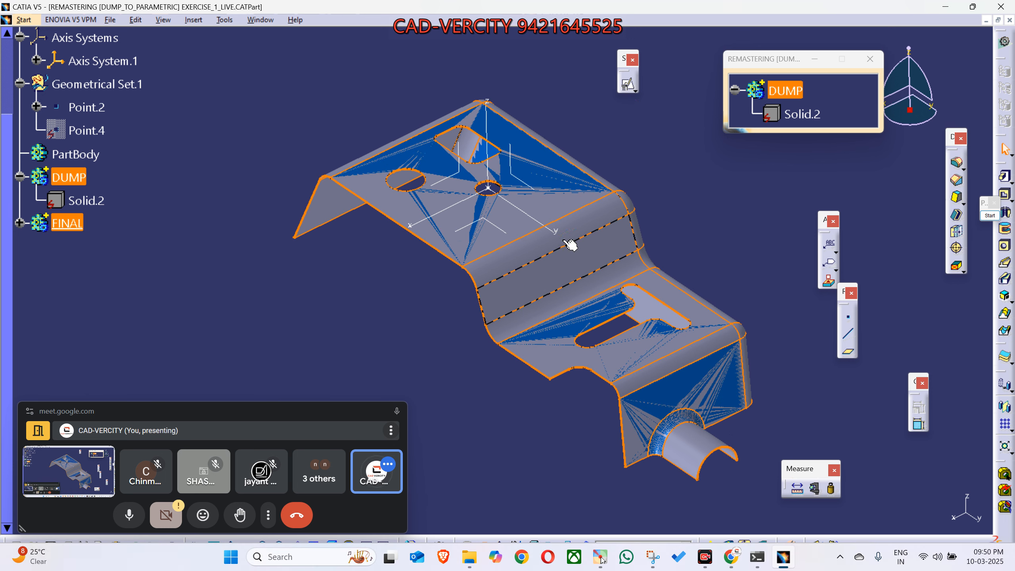
pyautogui.click(173, 135)
pyautogui.scroll(1, 248, 158)
pyautogui.moveTo(253, 157); pyautogui.dragTo(256, 179, button='middle')
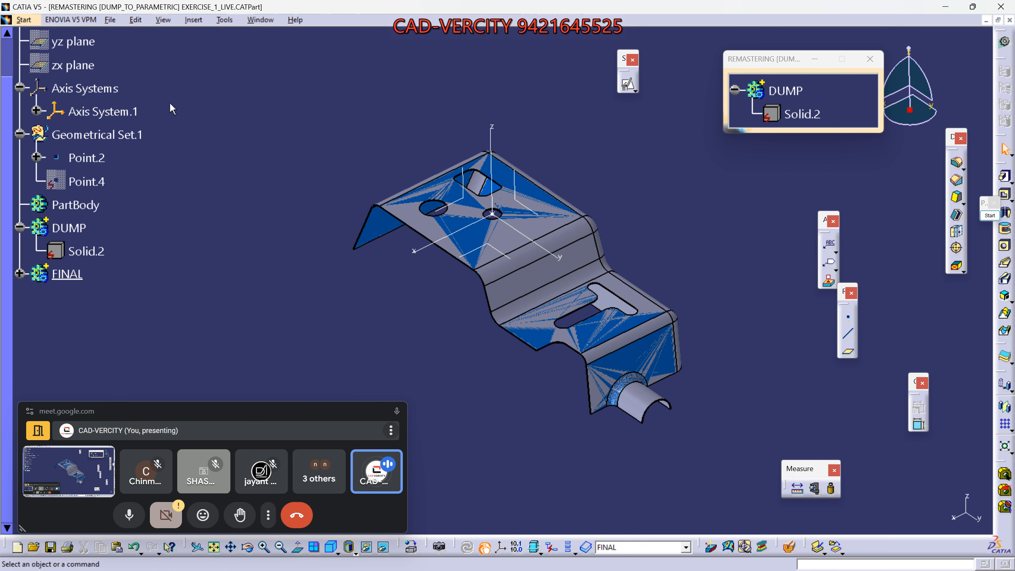
pyautogui.click(114, 22)
pyautogui.click(120, 33)
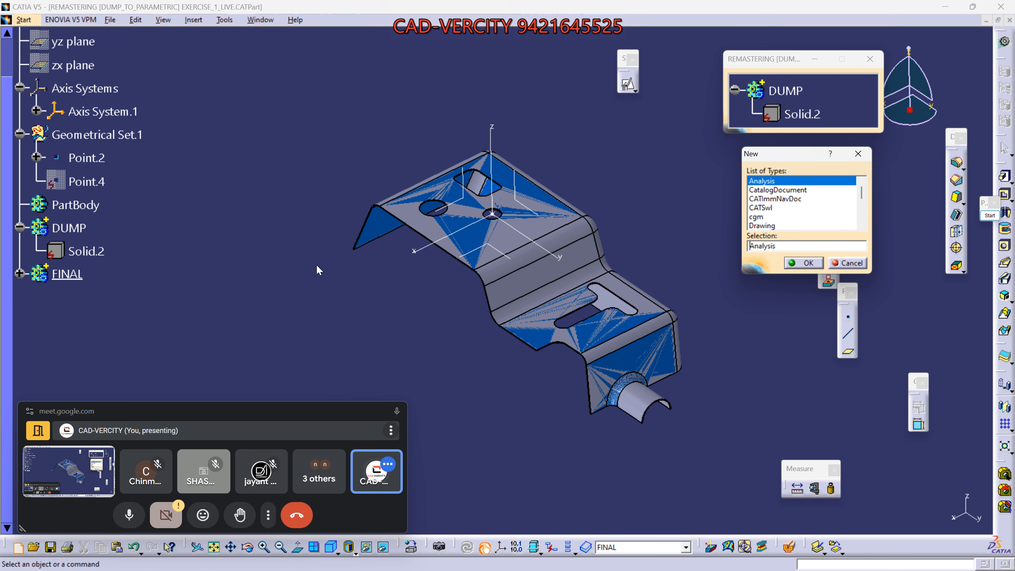
pyautogui.press('Escape')
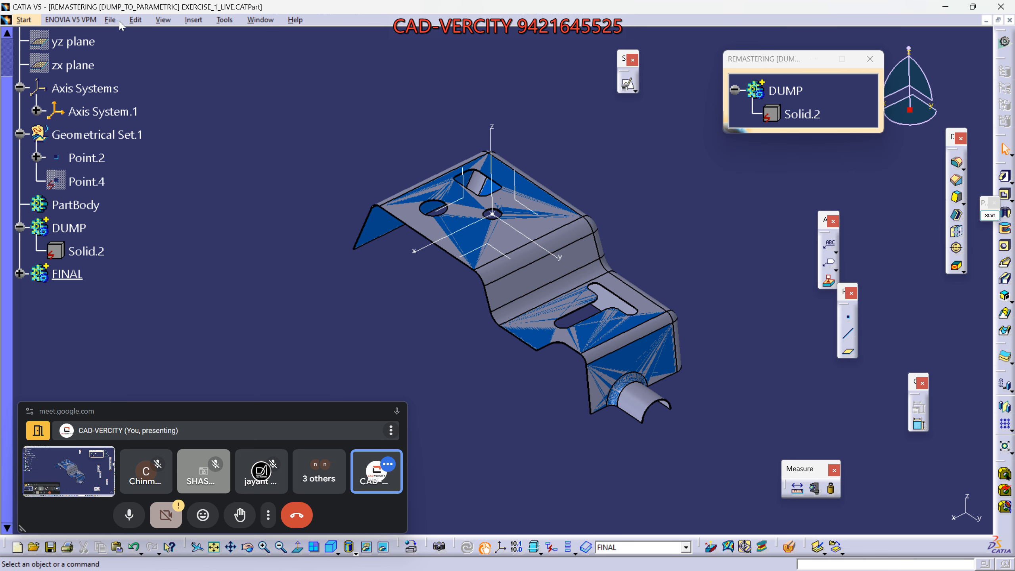
# Step: Create a new document of type Product
pyautogui.click(114, 23)
pyautogui.click(120, 32)
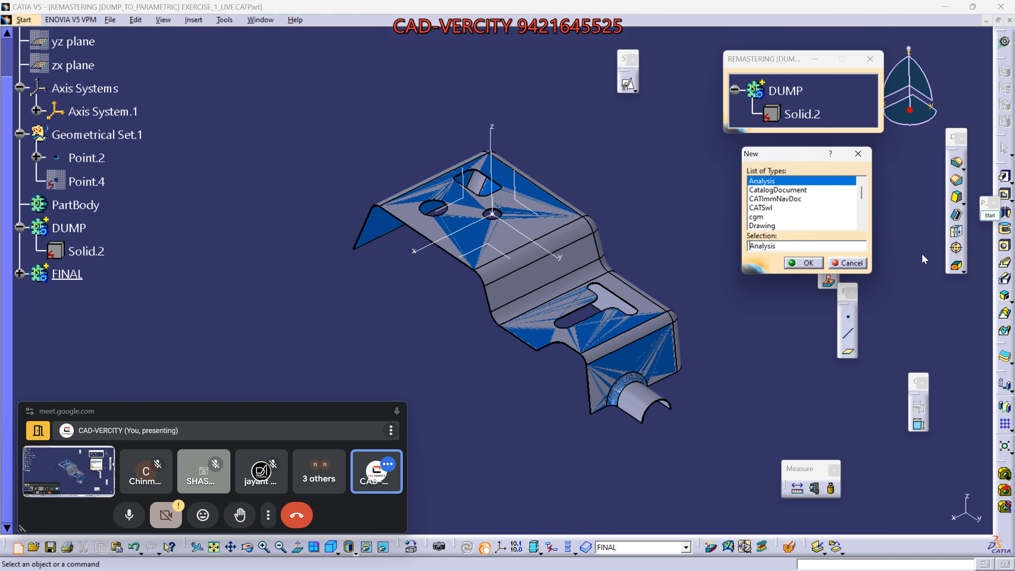
pyautogui.click(767, 209)
pyautogui.scroll(-1, 767, 212)
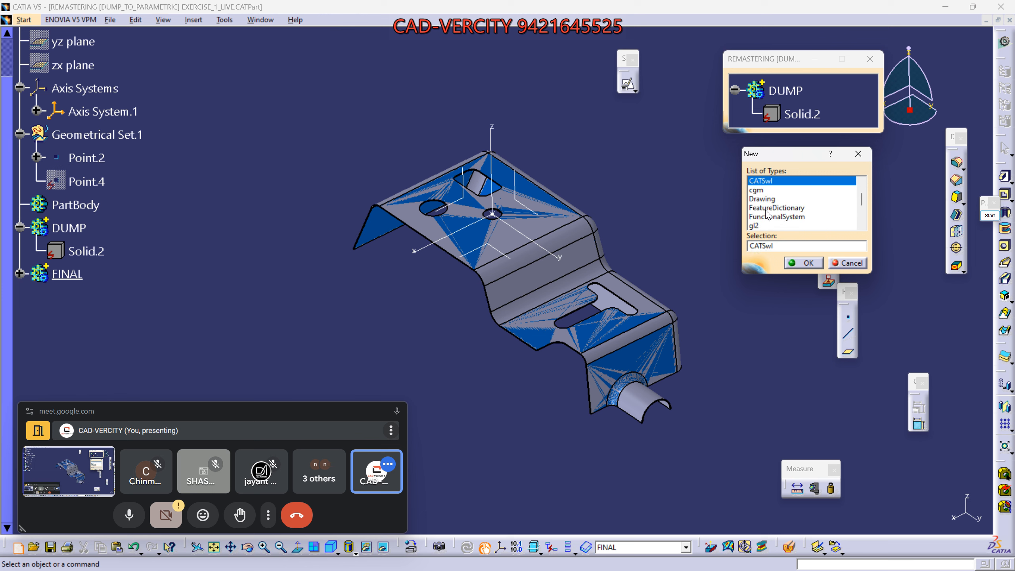
pyautogui.doubleClick(786, 245)
pyautogui.write('pro')
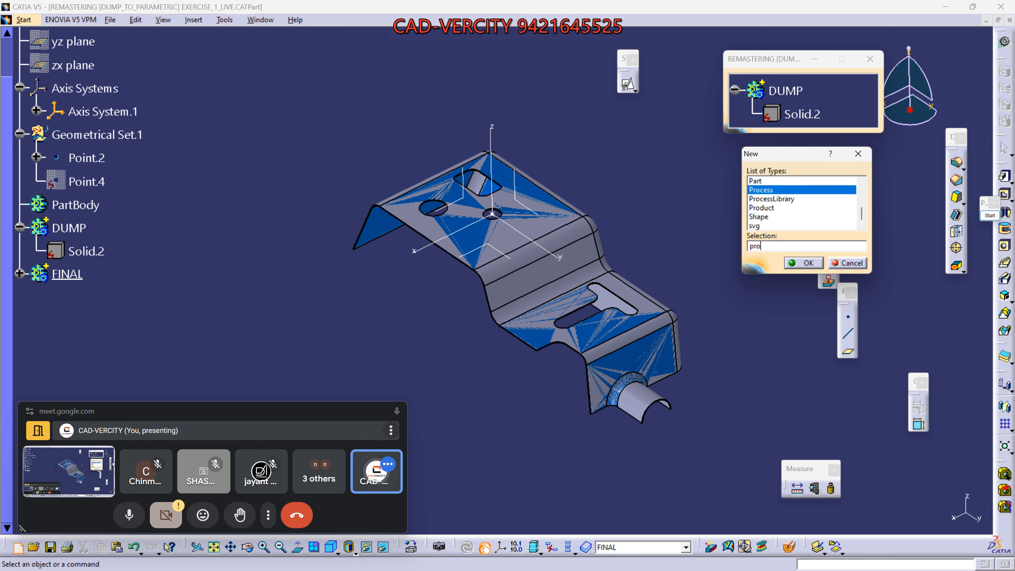
pyautogui.write('duct')
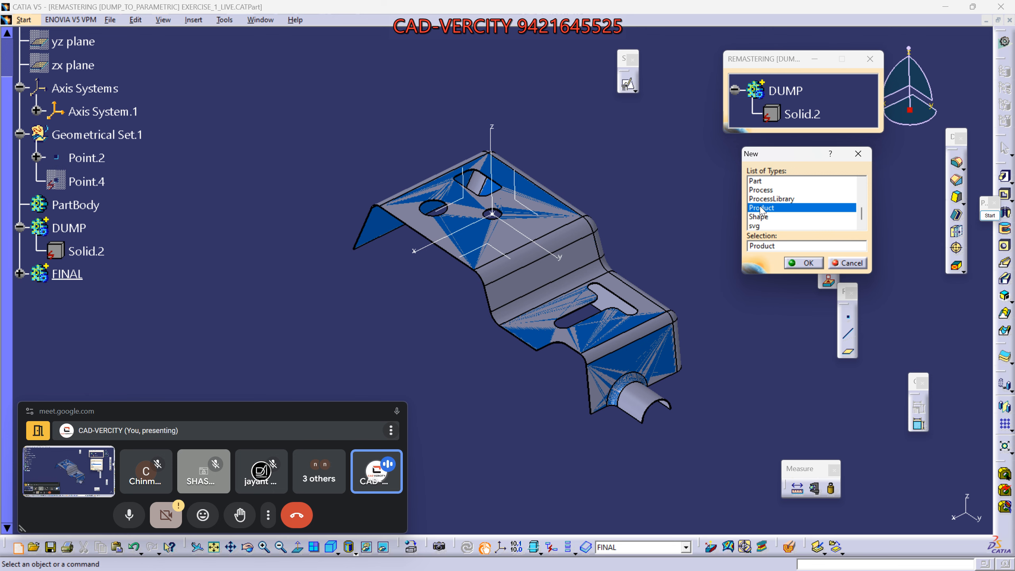
pyautogui.click(804, 263)
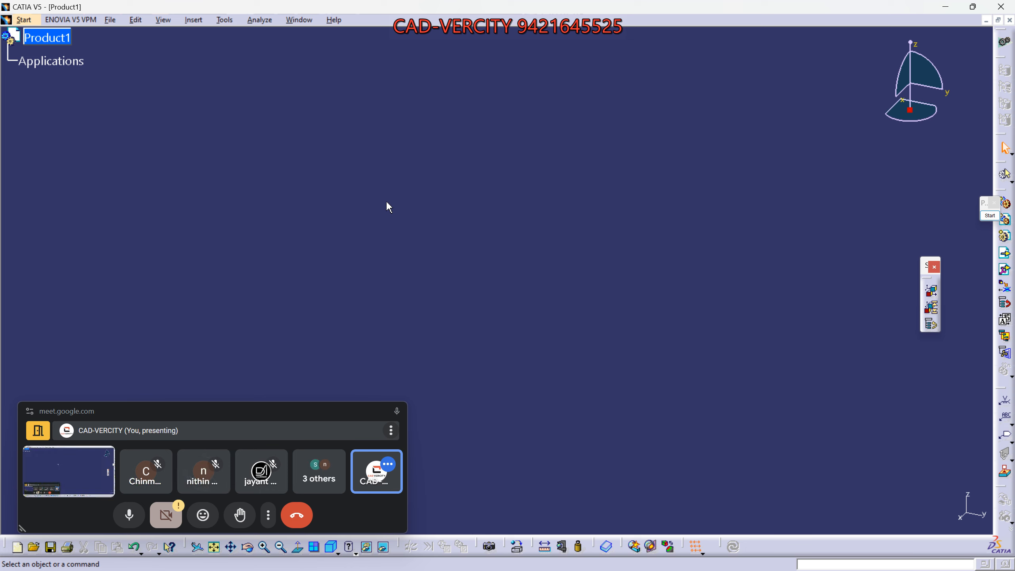
# Step: Tile the Product1 and part windows vertically and activate the part's window
pyautogui.click(299, 19)
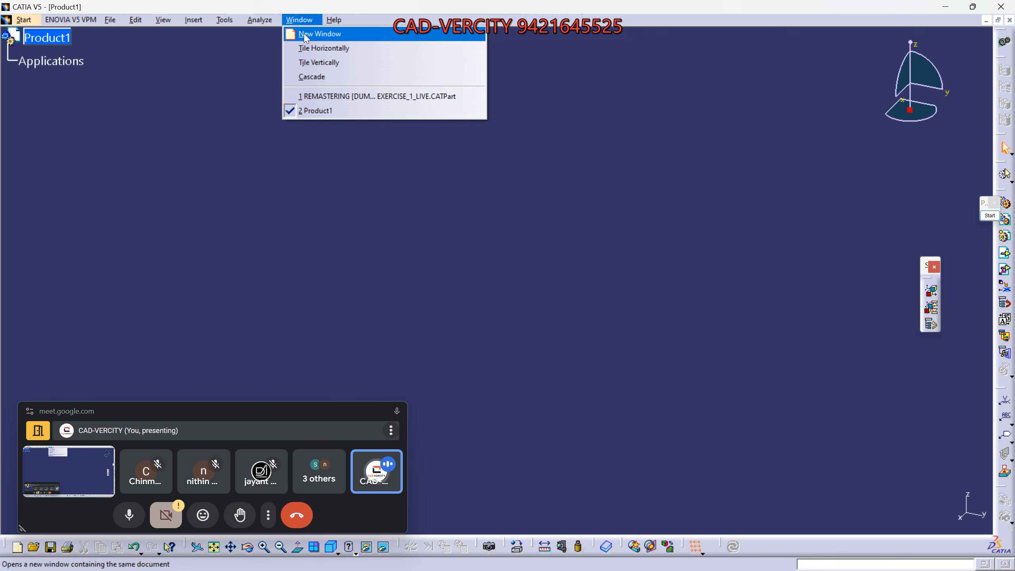
pyautogui.click(344, 63)
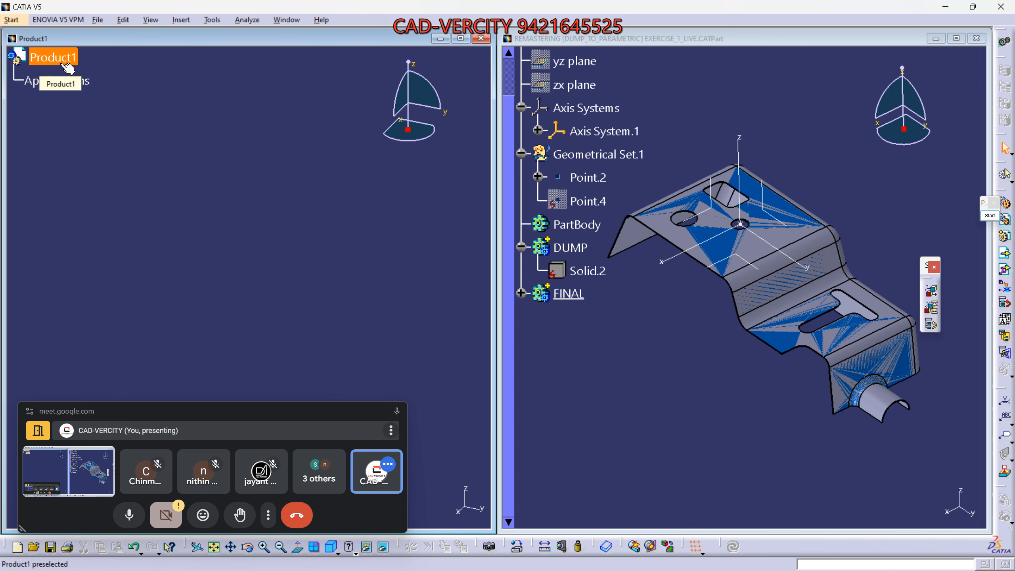
pyautogui.click(661, 168)
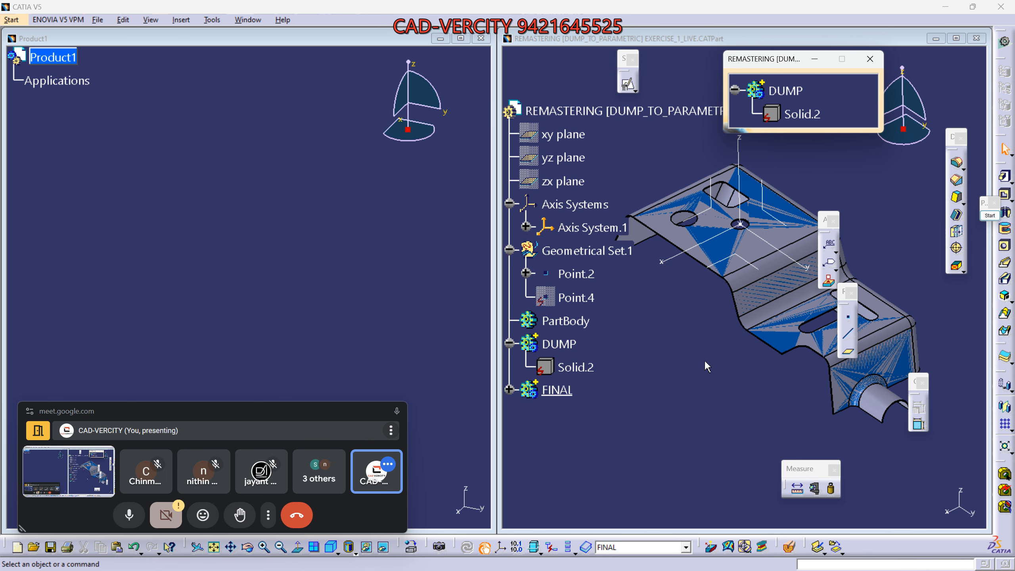
# Step: Copy the REMASTERING [DUMP_TO_PARAMETRIC] EXERCISE part and paste it into Product1
pyautogui.rightClick(567, 111)
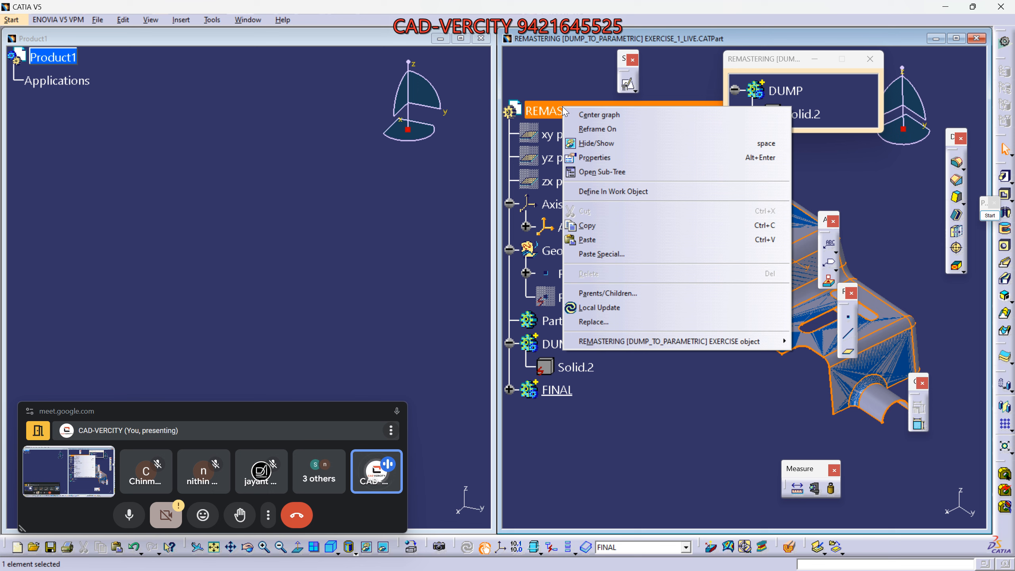
pyautogui.click(606, 225)
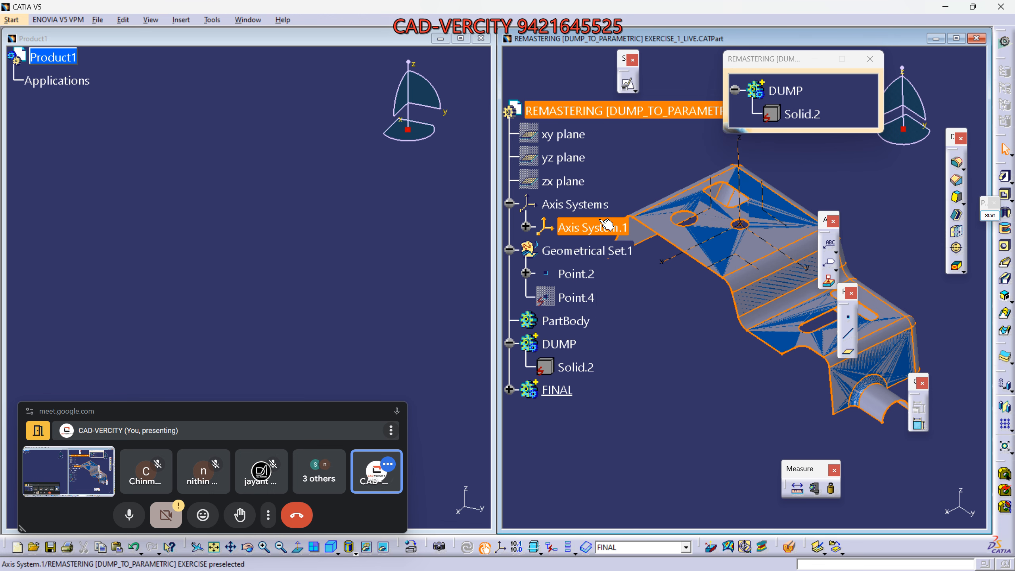
pyautogui.click(53, 55)
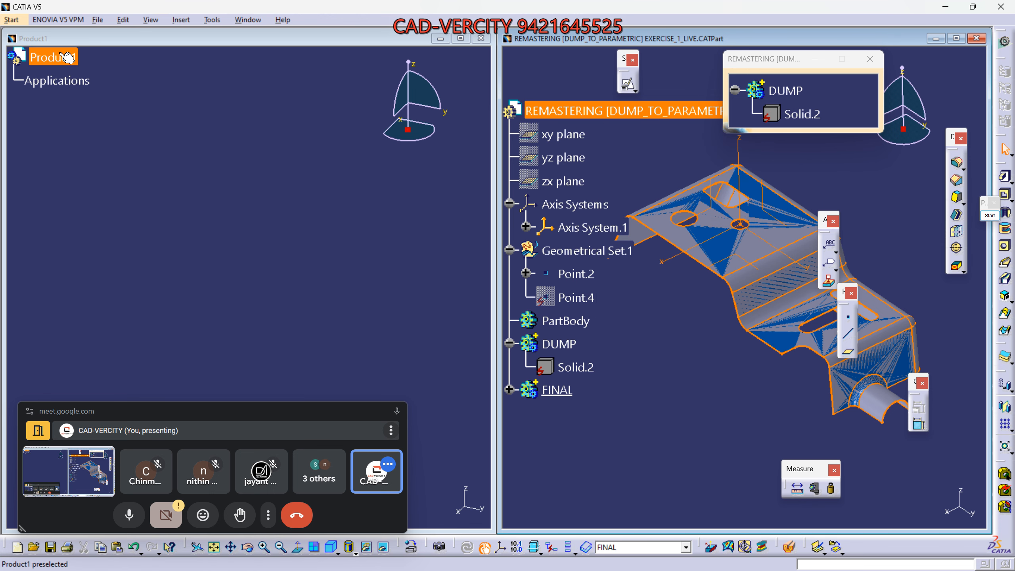
pyautogui.rightClick(54, 52)
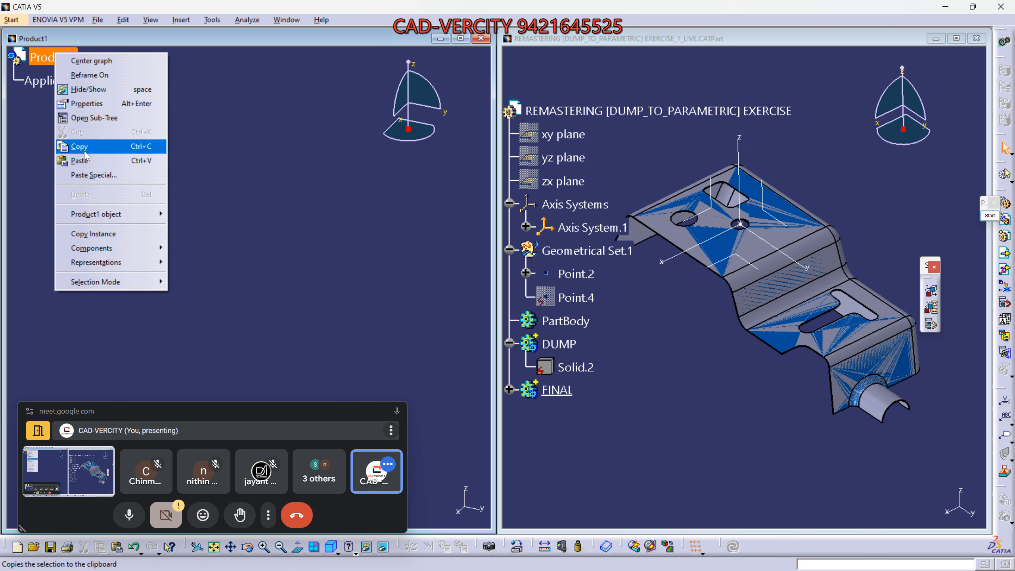
pyautogui.click(79, 160)
pyautogui.moveTo(224, 155); pyautogui.dragTo(320, 276, button='middle')
pyautogui.moveTo(393, 200); pyautogui.dragTo(372, 239, button='middle')
pyautogui.click(364, 264)
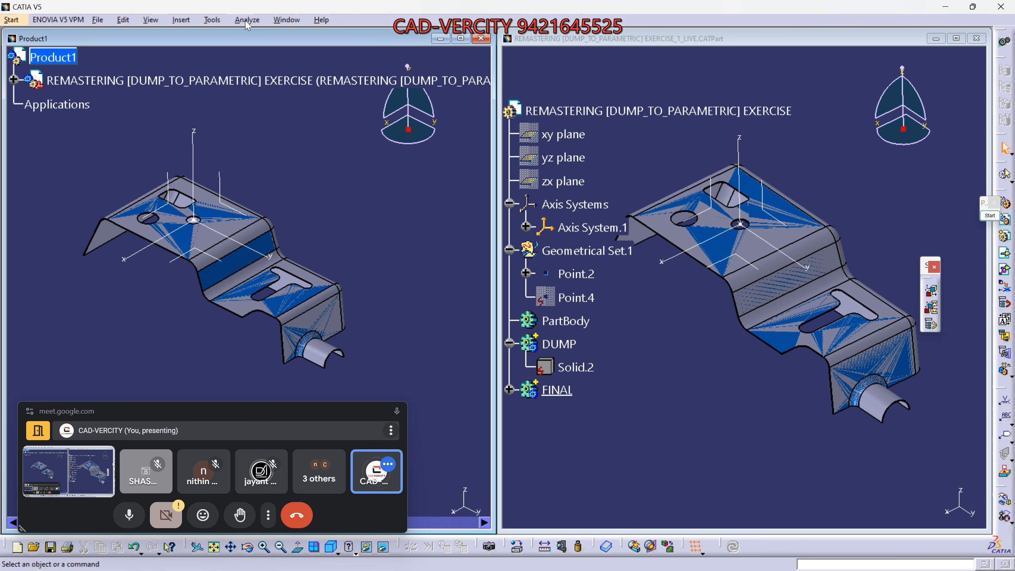
# Step: Tile the windows vertically again and repeat copying the remastering part towards the Product1 root
pyautogui.click(287, 21)
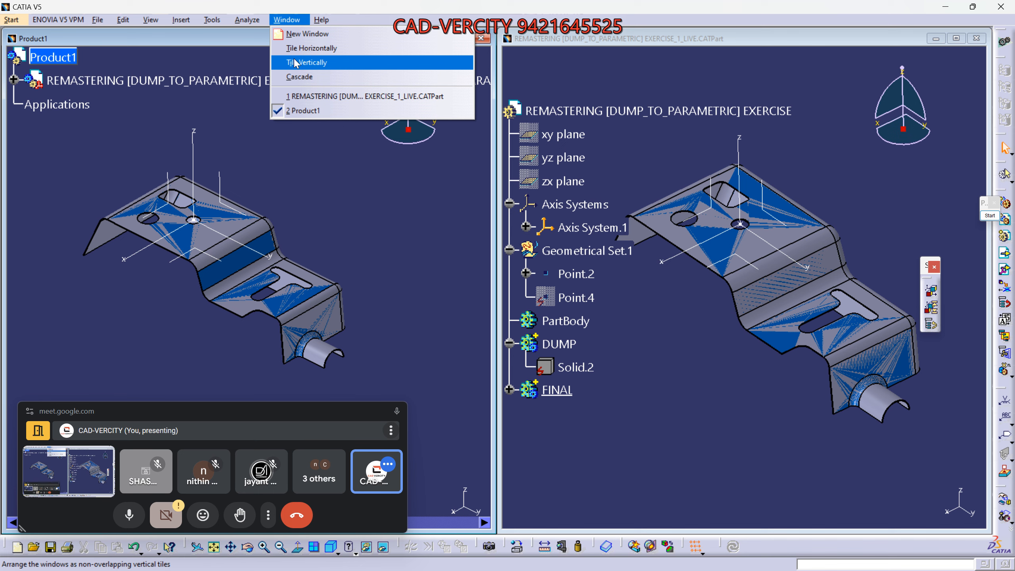
pyautogui.click(296, 63)
pyautogui.click(596, 108)
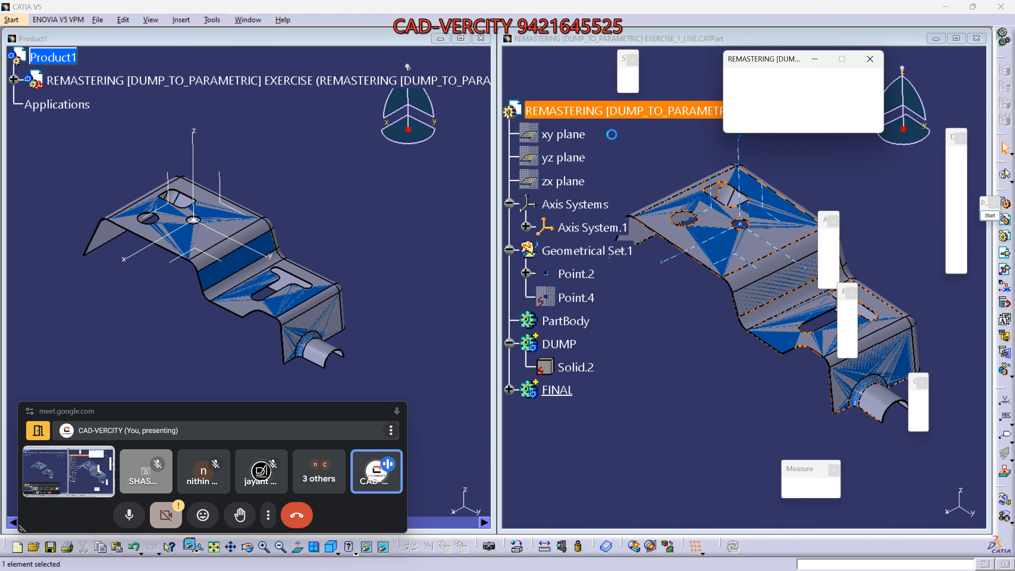
pyautogui.rightClick(598, 107)
pyautogui.click(615, 225)
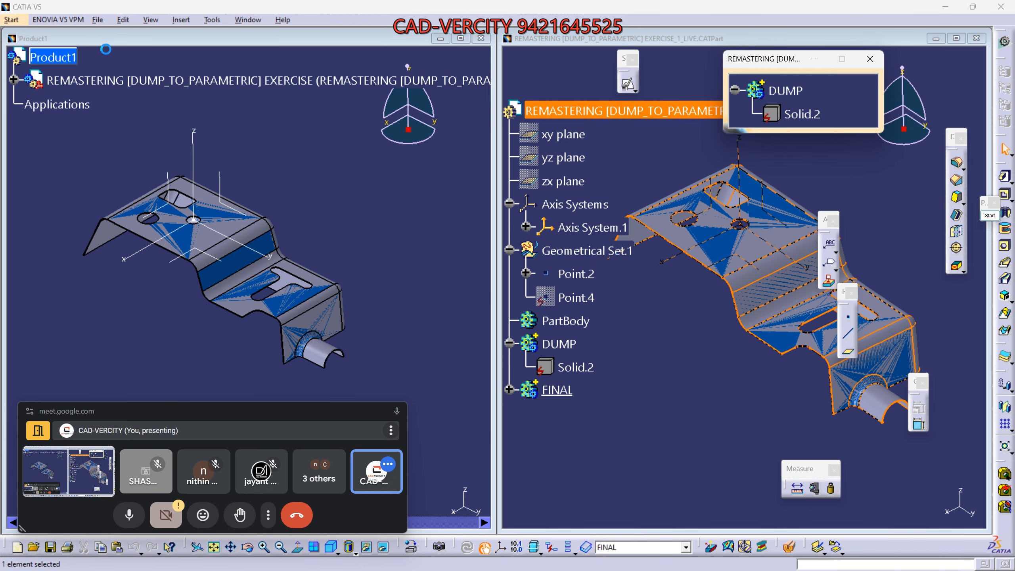
pyautogui.rightClick(51, 57)
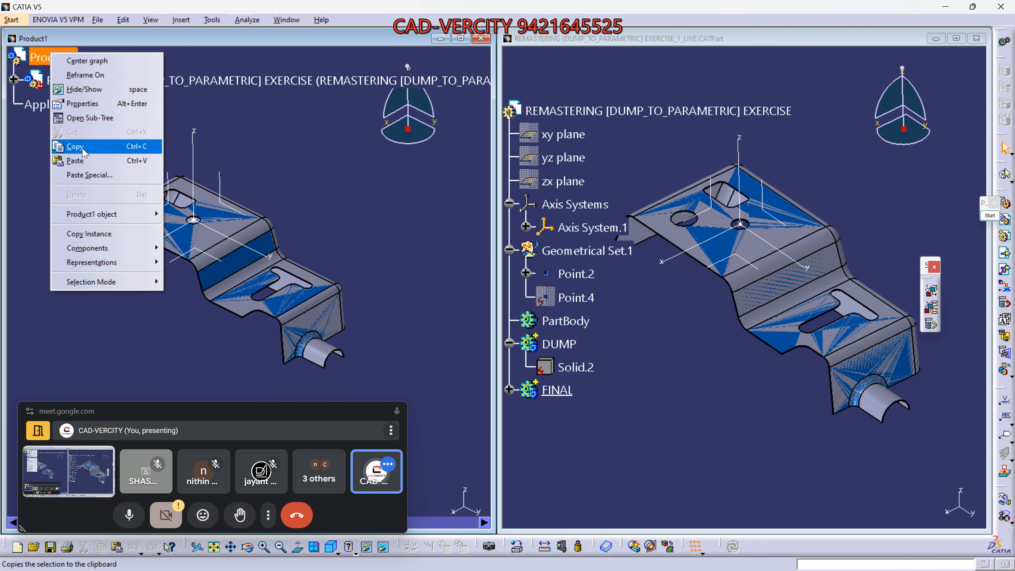
pyautogui.click(98, 163)
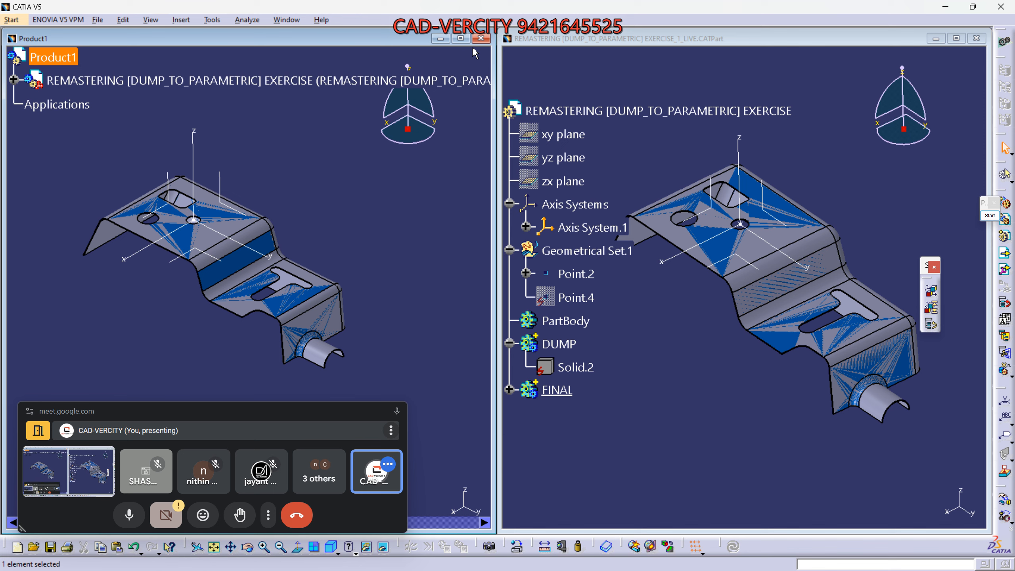
# Step: Maximize the Product1 window and insert a new part under Product1, choosing to define a new origin point
pyautogui.click(458, 39)
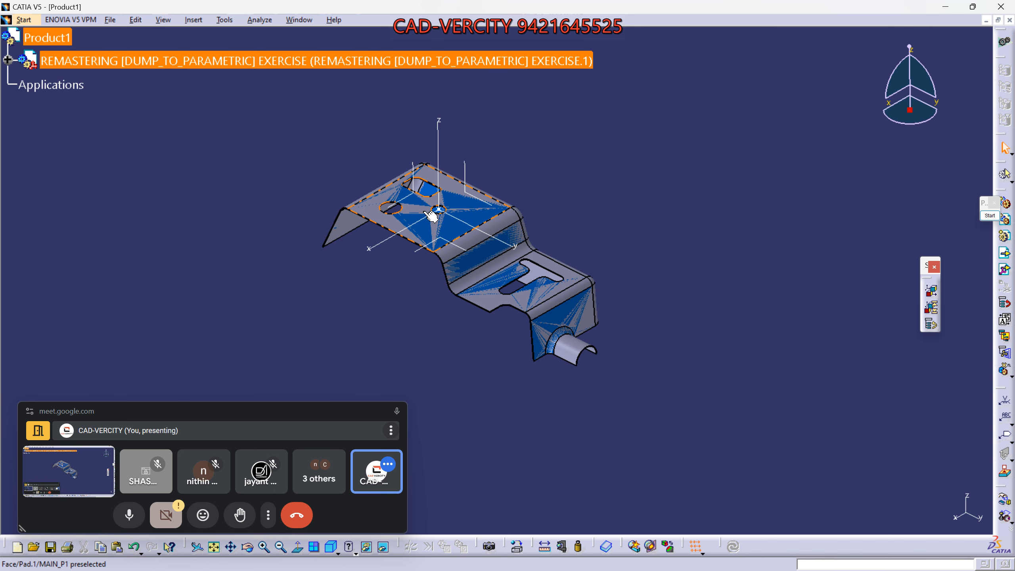
pyautogui.moveTo(566, 217); pyautogui.dragTo(628, 269, button='middle')
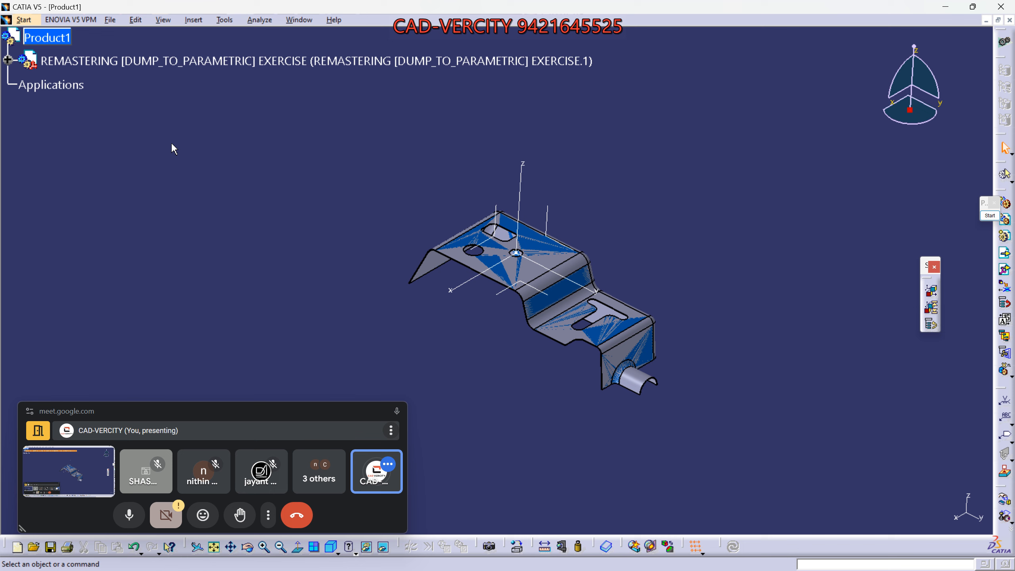
pyautogui.rightClick(56, 38)
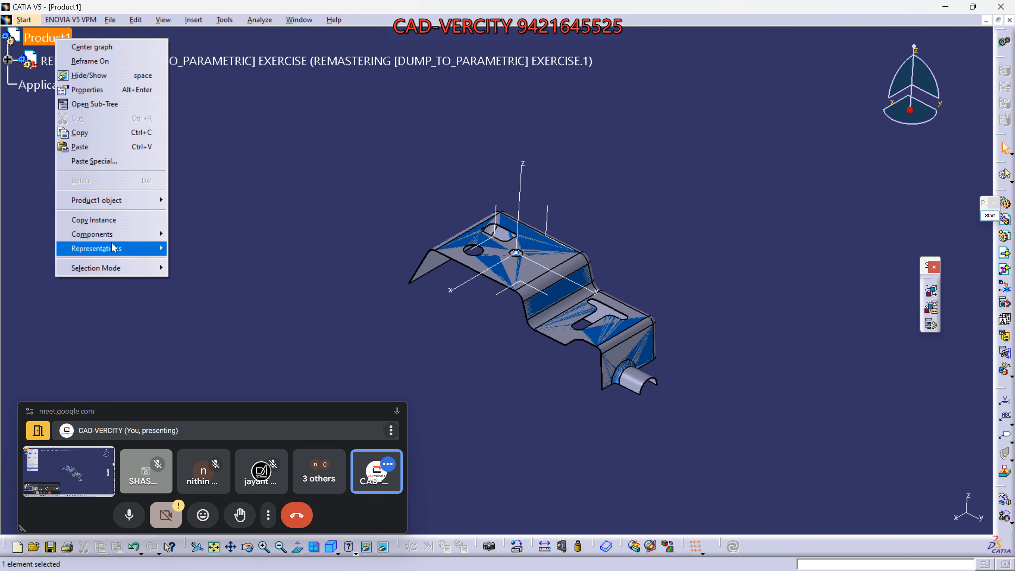
pyautogui.moveTo(152, 235)
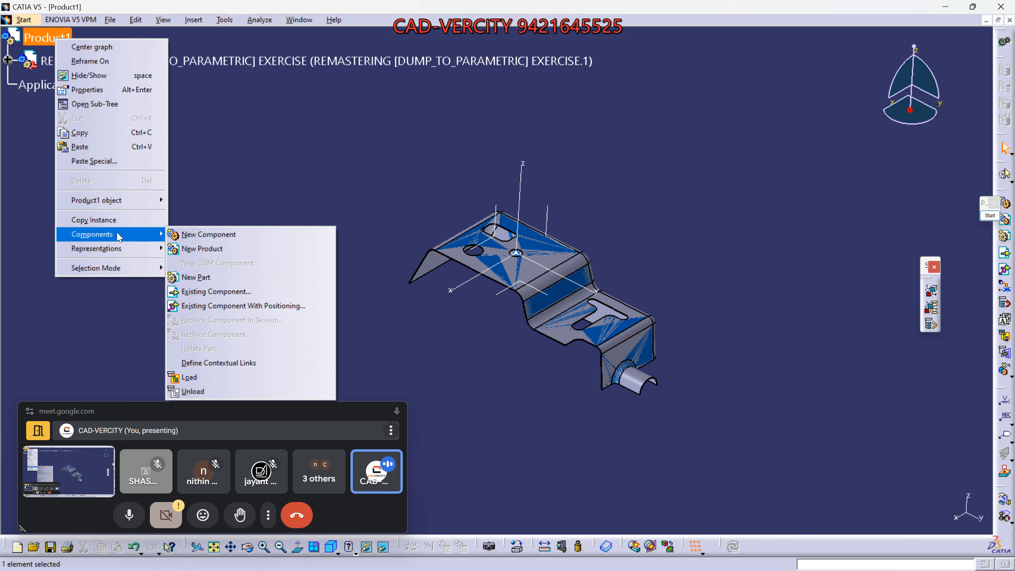
pyautogui.click(194, 278)
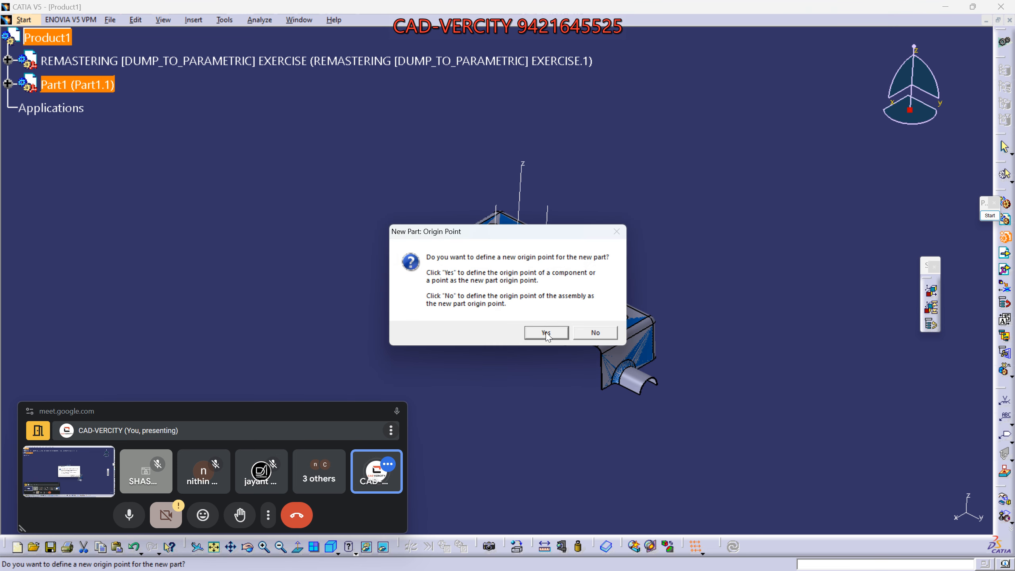
pyautogui.click(546, 333)
pyautogui.moveTo(456, 326)
pyautogui.mouseDown(button='middle')
pyautogui.moveTo(480, 279)
pyautogui.moveTo(460, 320)
pyautogui.mouseUp(button='middle')
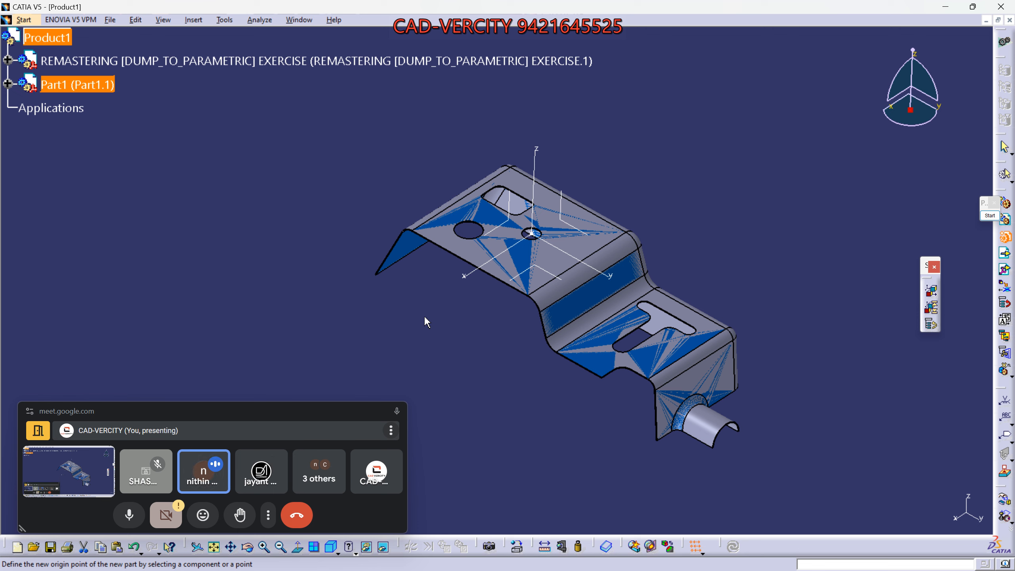
pyautogui.rightClick(50, 38)
pyautogui.click(140, 198)
pyautogui.rightClick(49, 37)
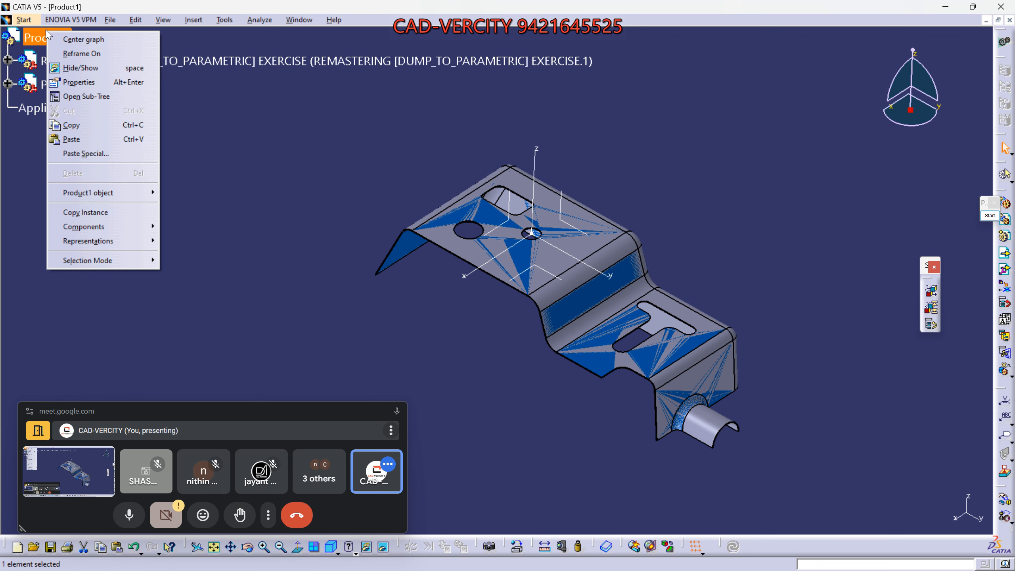
pyautogui.click(192, 269)
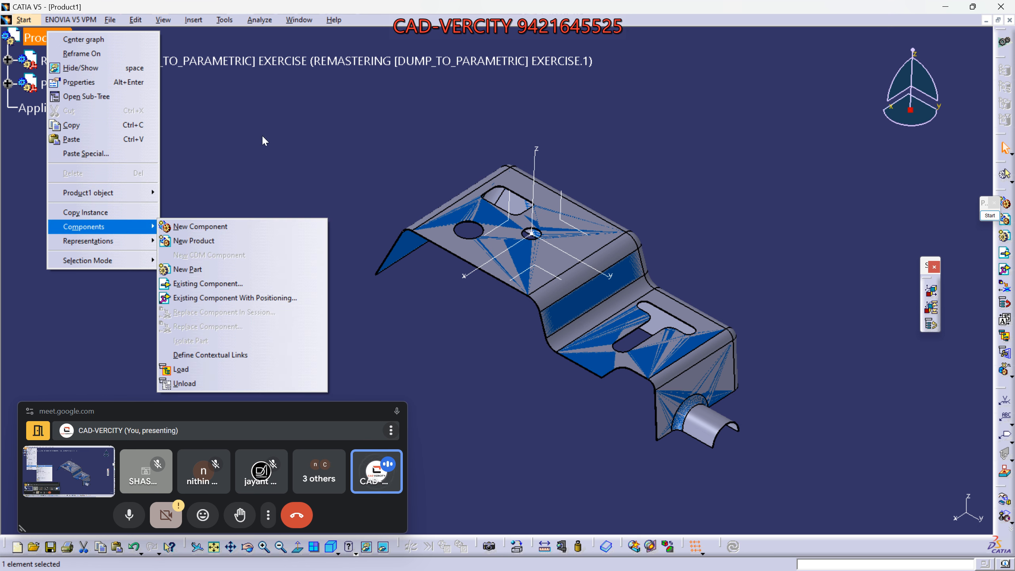
pyautogui.moveTo(206, 235); pyautogui.dragTo(210, 221, button='middle')
pyautogui.moveTo(284, 210); pyautogui.dragTo(173, 151, button='middle')
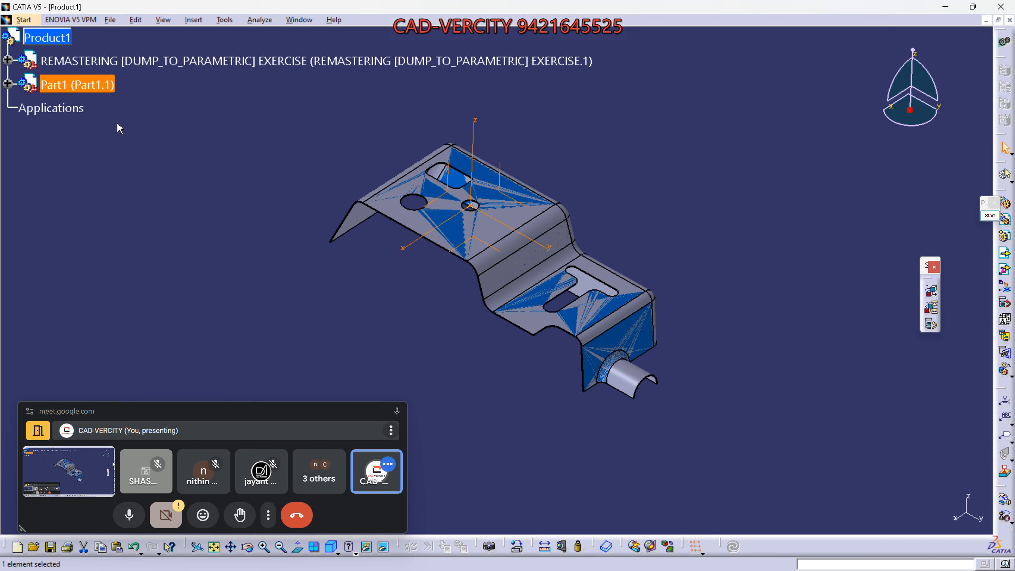
pyautogui.click(35, 63)
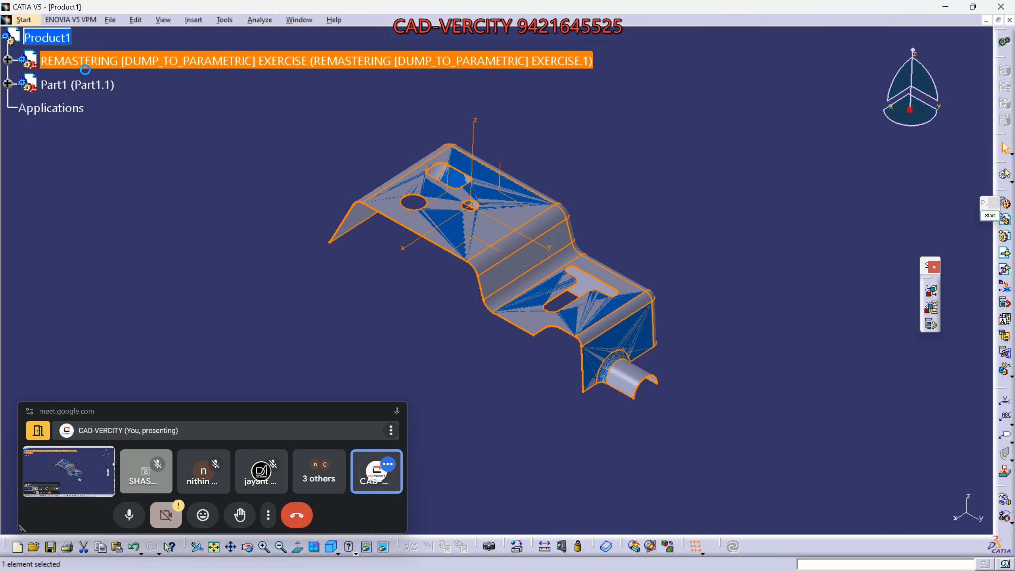
pyautogui.rightClick(68, 88)
pyautogui.click(97, 136)
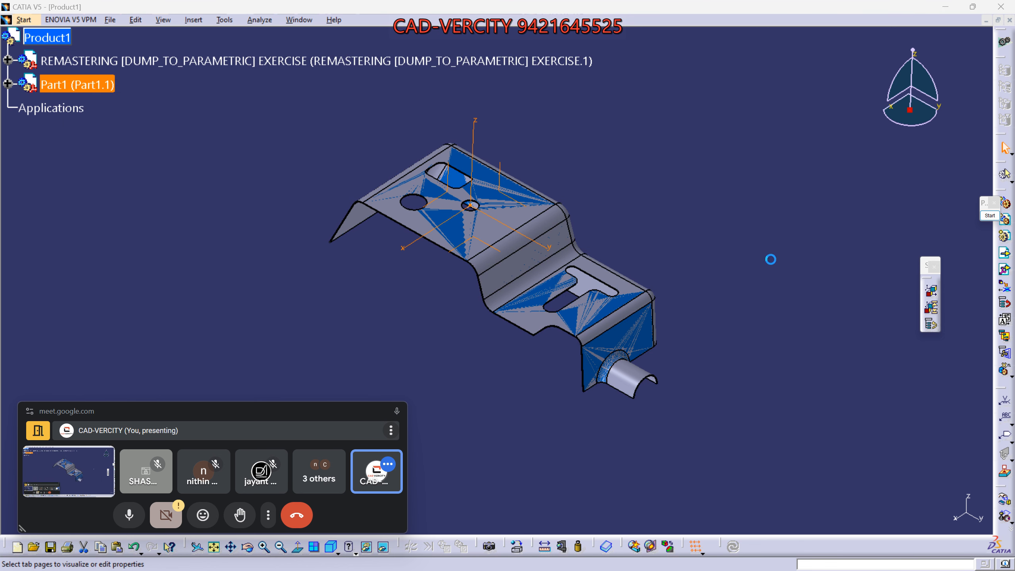
pyautogui.press('Escape')
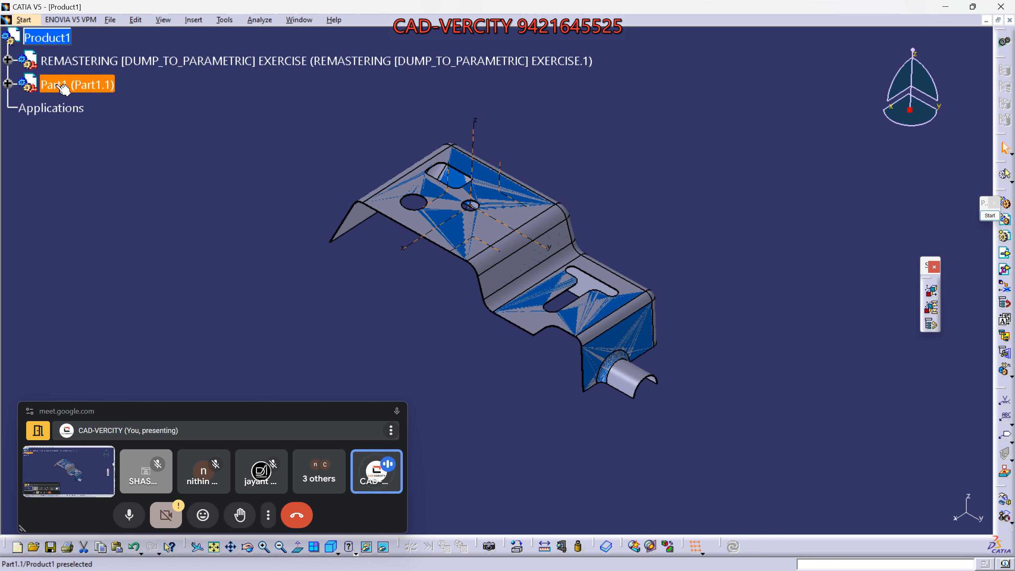
pyautogui.rightClick(59, 85)
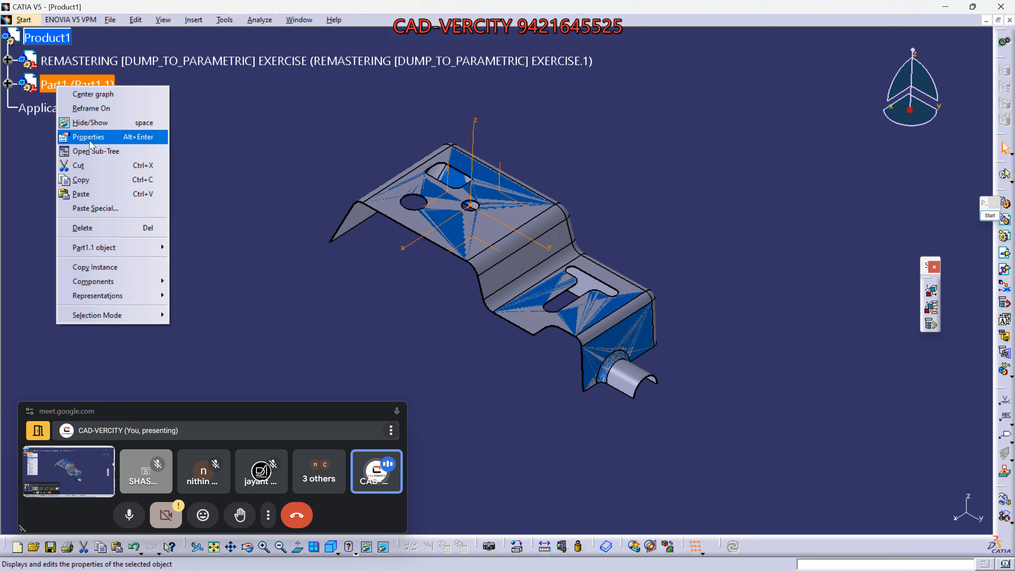
pyautogui.click(267, 133)
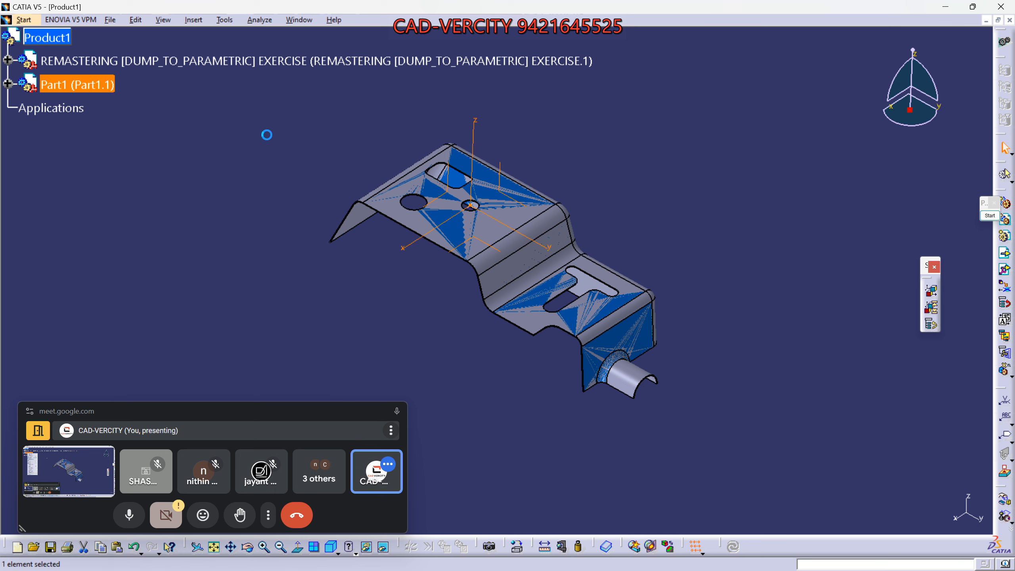
# Step: Open Part1's product properties and enter DUMP as both the instance name and the part number
pyautogui.rightClick(63, 91)
pyautogui.click(87, 139)
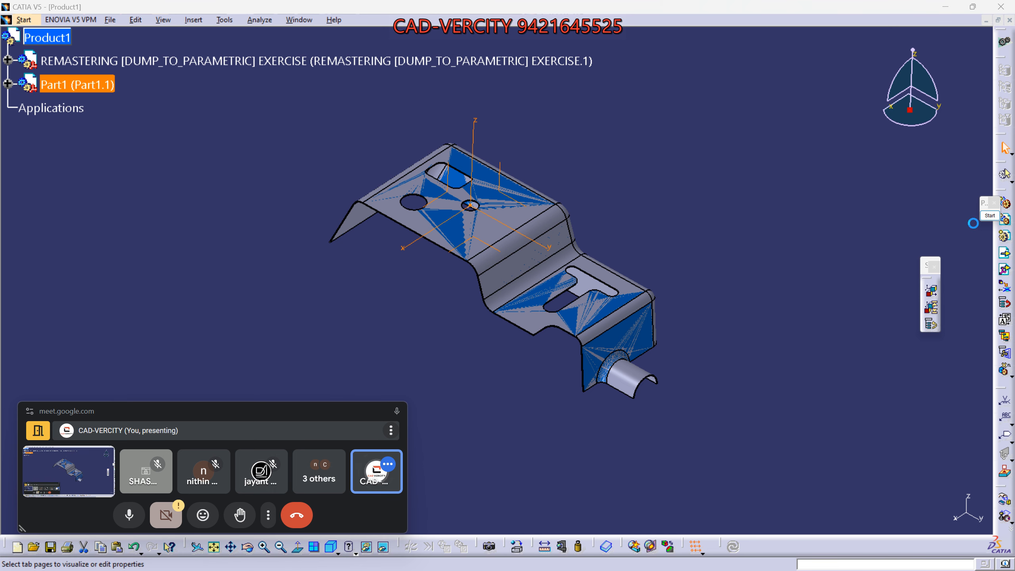
pyautogui.click(639, 156)
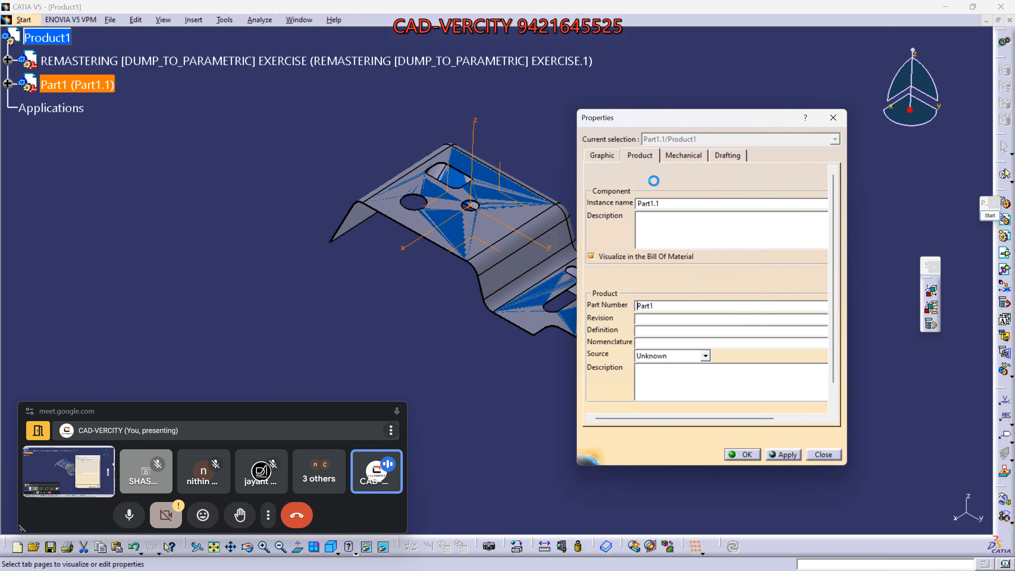
pyautogui.doubleClick(664, 203)
pyautogui.write('DUMP')
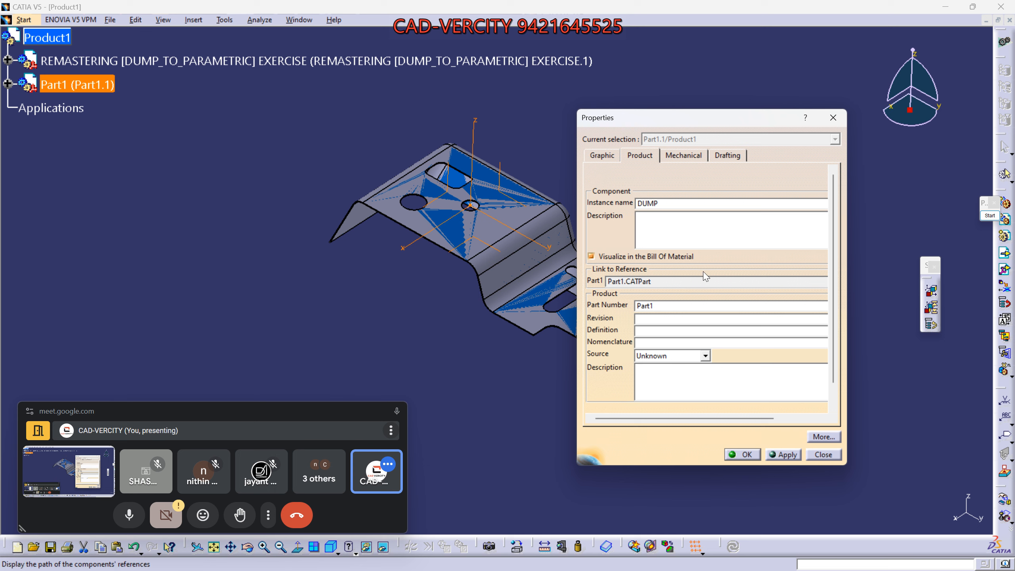
pyautogui.doubleClick(670, 306)
pyautogui.write('DUMP')
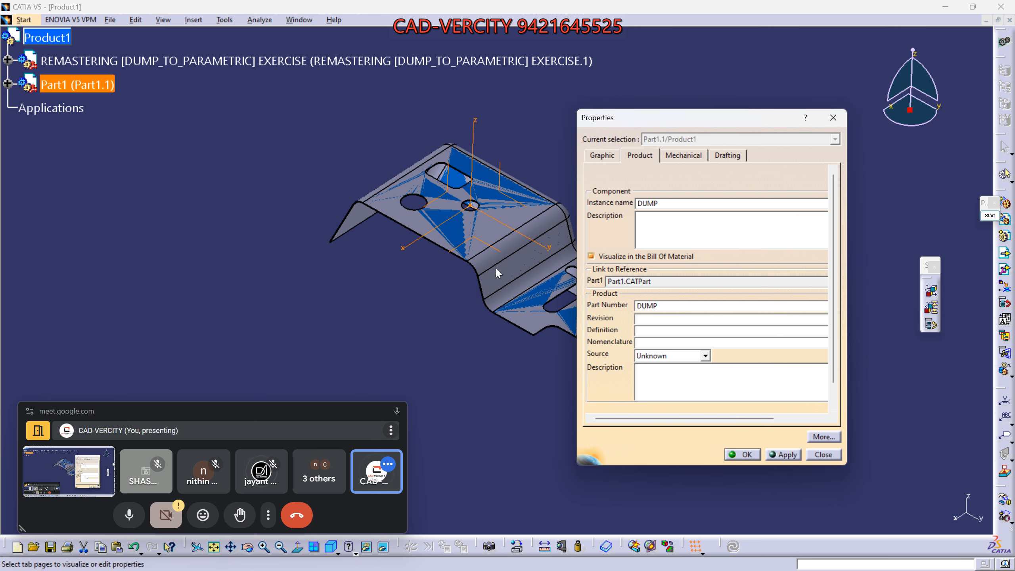
# Step: Capture a screenshot of the assembly with the filled-in Properties dialog and close the dialog without applying
pyautogui.press('super+shift+s')
pyautogui.moveTo(1, 20); pyautogui.dragTo(770, 418)
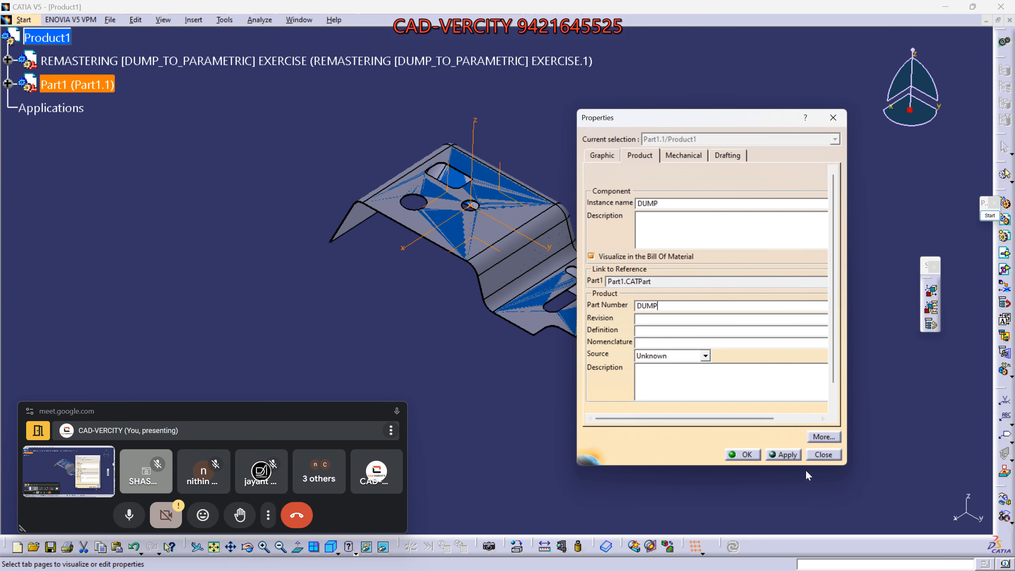
pyautogui.click(822, 455)
# Step: Rename Part1 by setting its instance name and part number to DUMP and apply the properties
pyautogui.rightClick(65, 86)
pyautogui.click(95, 131)
pyautogui.doubleClick(663, 206)
pyautogui.write('Dump')
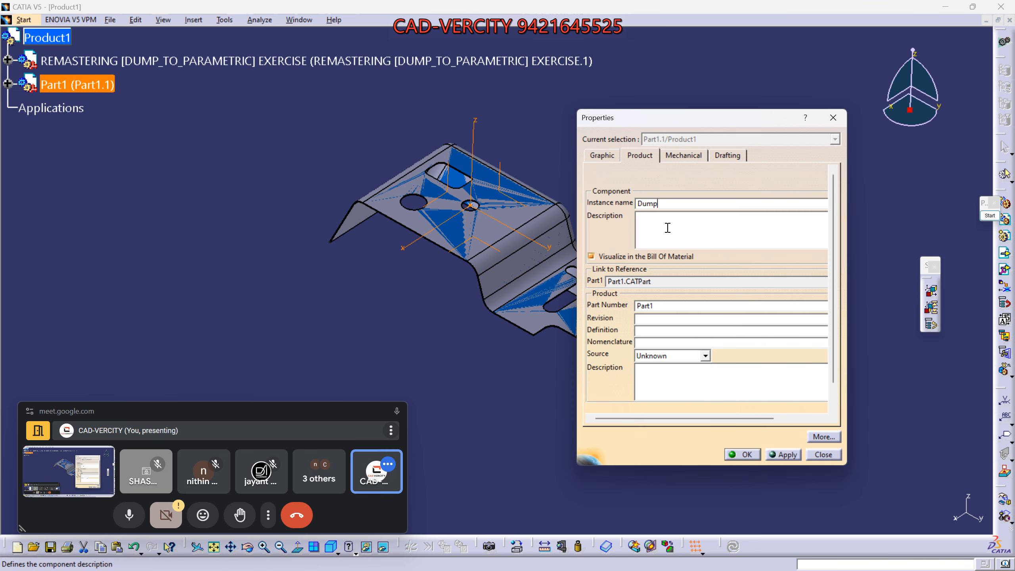
pyautogui.moveTo(660, 204); pyautogui.dragTo(629, 205)
pyautogui.write('DUMP')
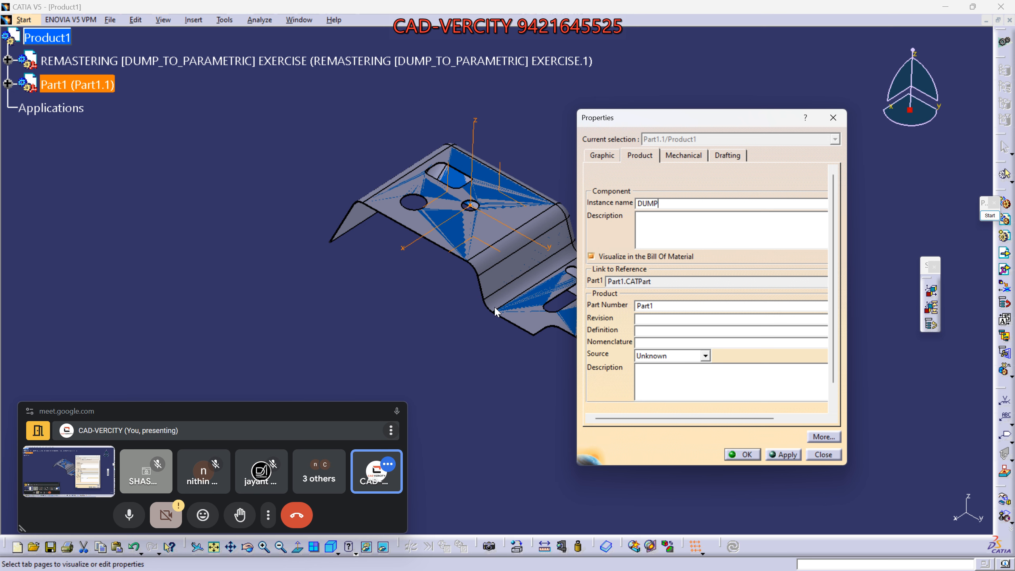
pyautogui.moveTo(662, 307); pyautogui.dragTo(636, 306)
pyautogui.press('Return')
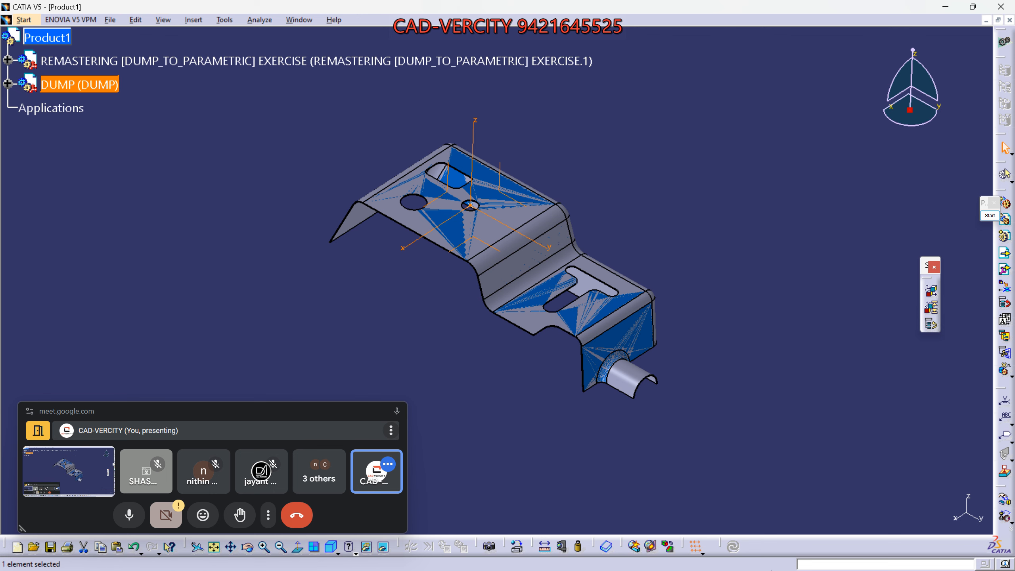
# Step: Switch to WhatsApp Web and send the captured screenshot to the CAD-VERCITY ADVANCED group
pyautogui.moveTo(727, 556)
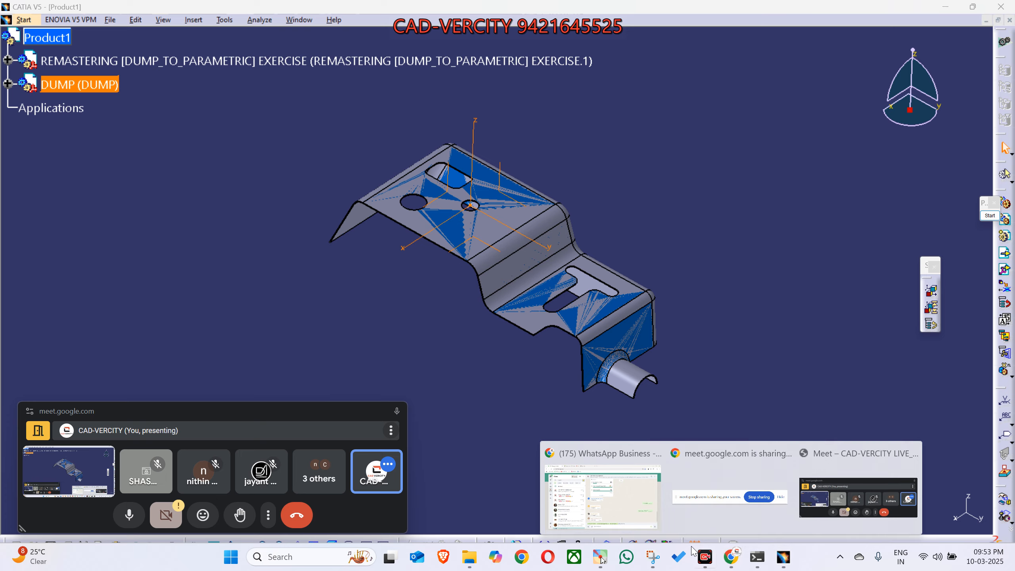
pyautogui.click(631, 517)
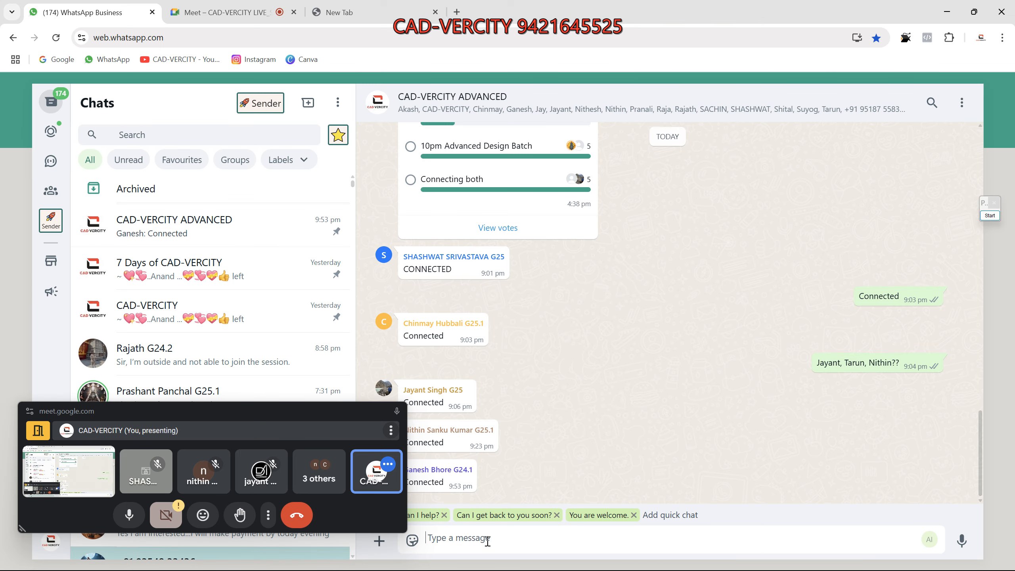
pyautogui.hotkey('ctrl', 'v')
pyautogui.press('Return')
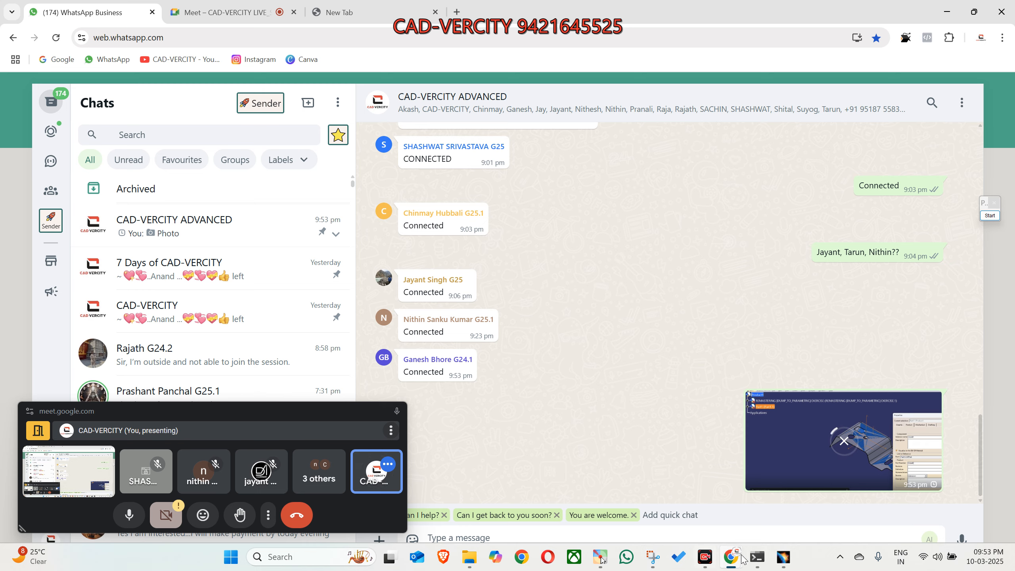
# Step: Switch back to CATIA V5, expand the REMASTERING [DUMP_TO_PARAMETRIC] EXERCISE tree and activate that part for editing
pyautogui.click(784, 556)
pyautogui.moveTo(161, 150); pyautogui.dragTo(198, 227, button='middle')
pyautogui.scroll(1, 195, 224)
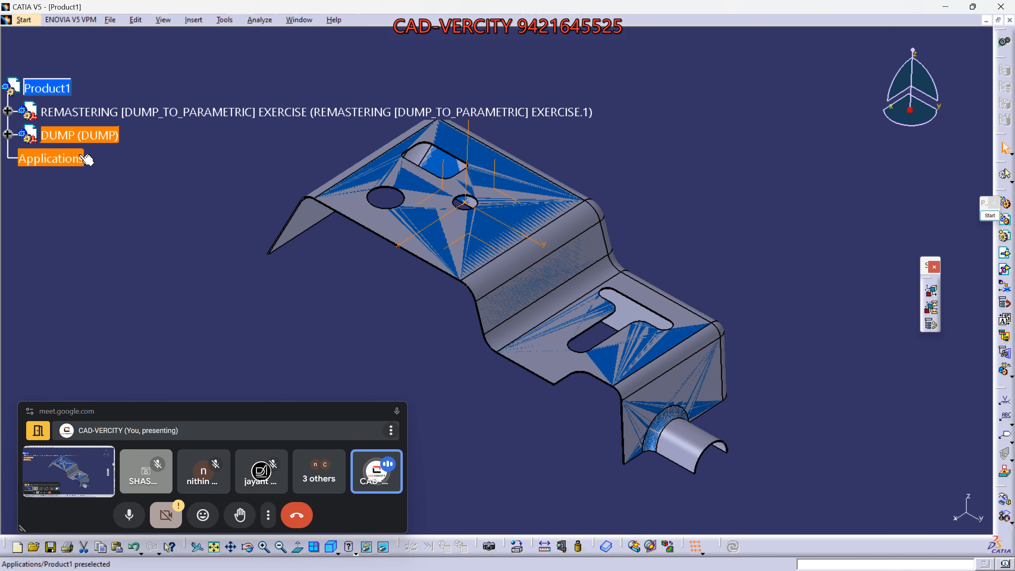
pyautogui.click(10, 113)
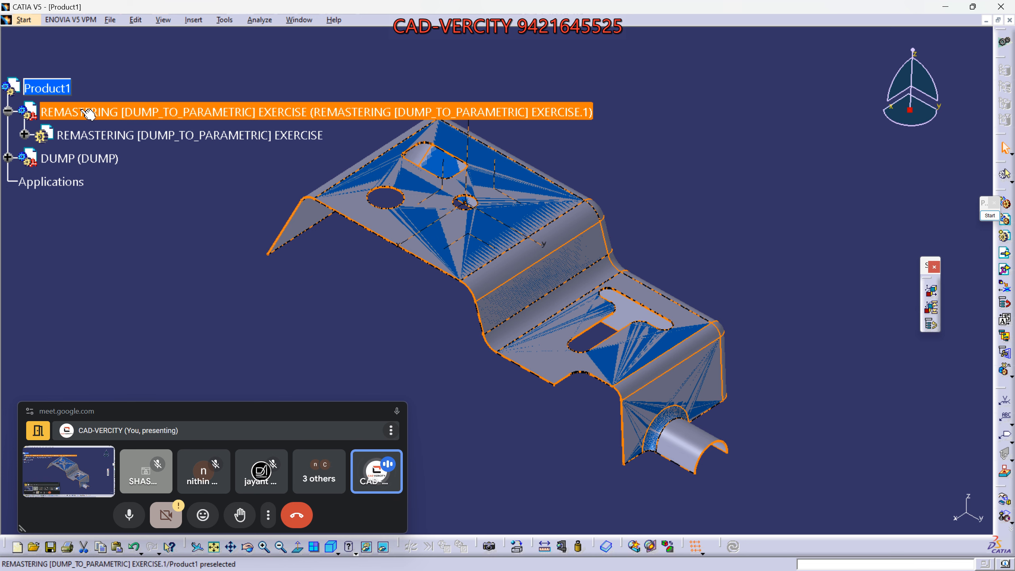
pyautogui.click(24, 137)
pyautogui.moveTo(228, 263); pyautogui.dragTo(188, 296, button='middle')
pyautogui.doubleClick(104, 296)
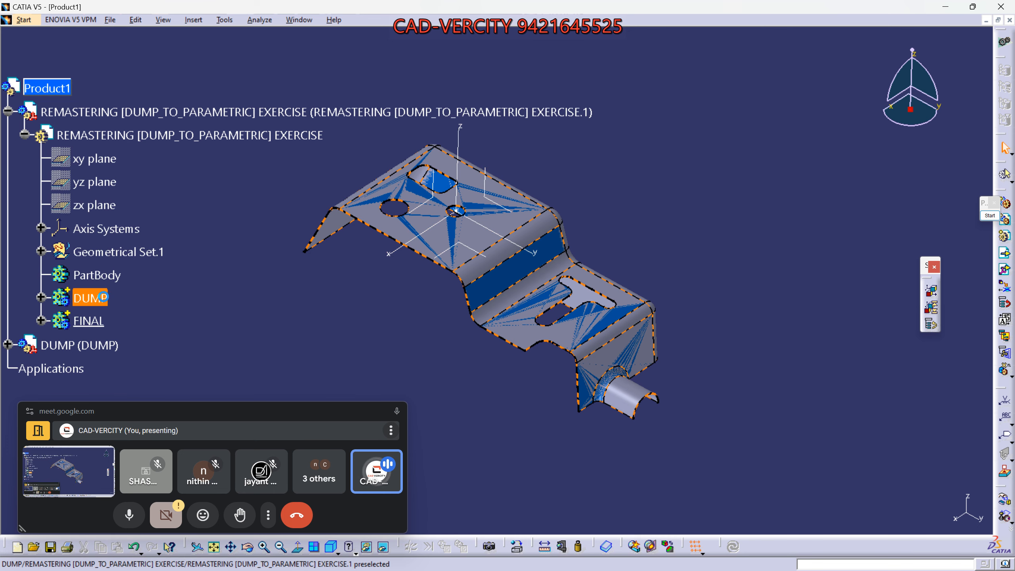
pyautogui.scroll(-1, 108, 297)
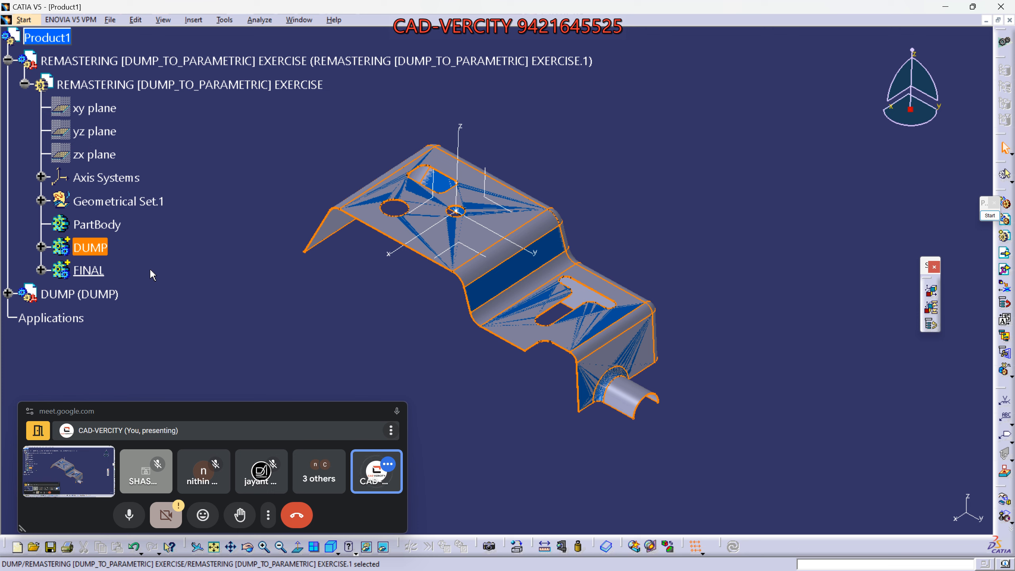
pyautogui.click(90, 273)
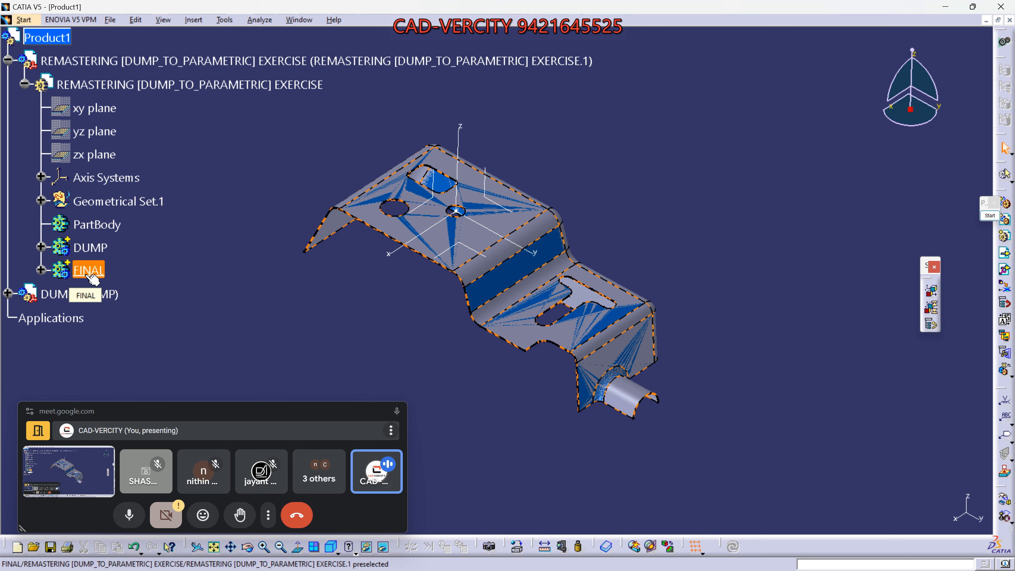
pyautogui.doubleClick(138, 90)
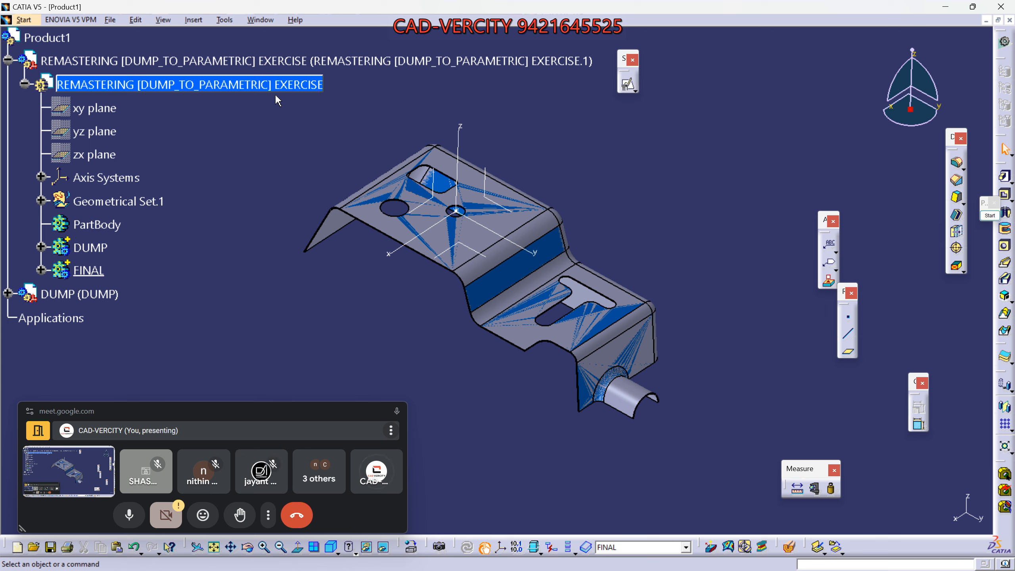
# Step: Copy the DUMP body of the REMASTERING [DUMP_TO_PARAMETRIC] EXERCISE part
pyautogui.click(101, 273)
pyautogui.press('space')
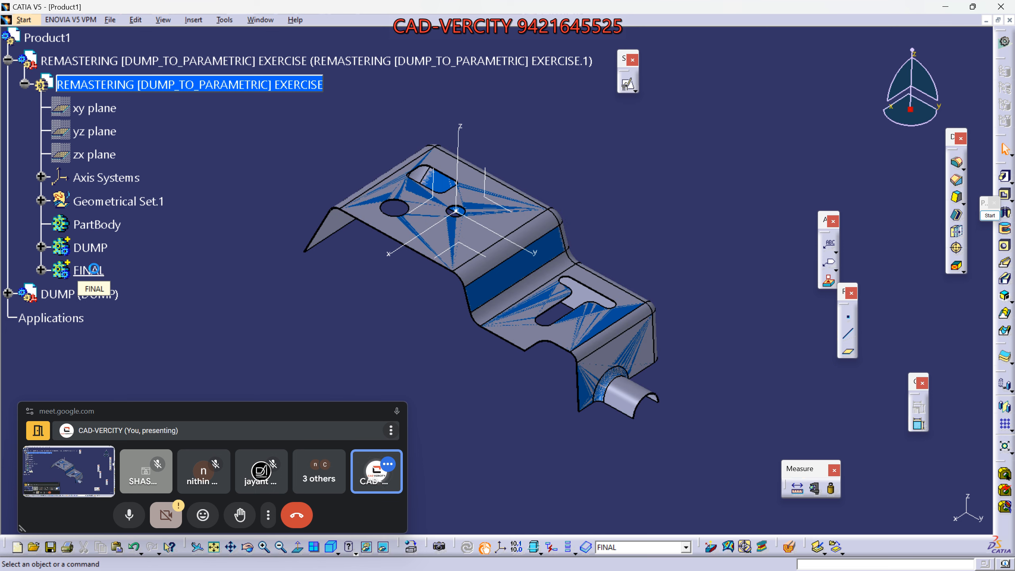
pyautogui.rightClick(102, 249)
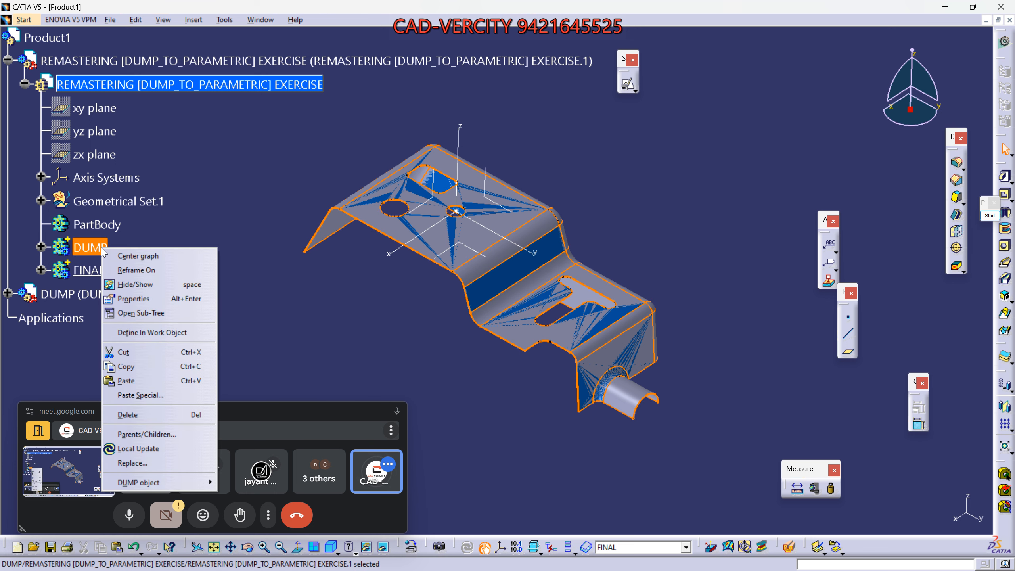
pyautogui.click(144, 367)
pyautogui.scroll(-1, 142, 360)
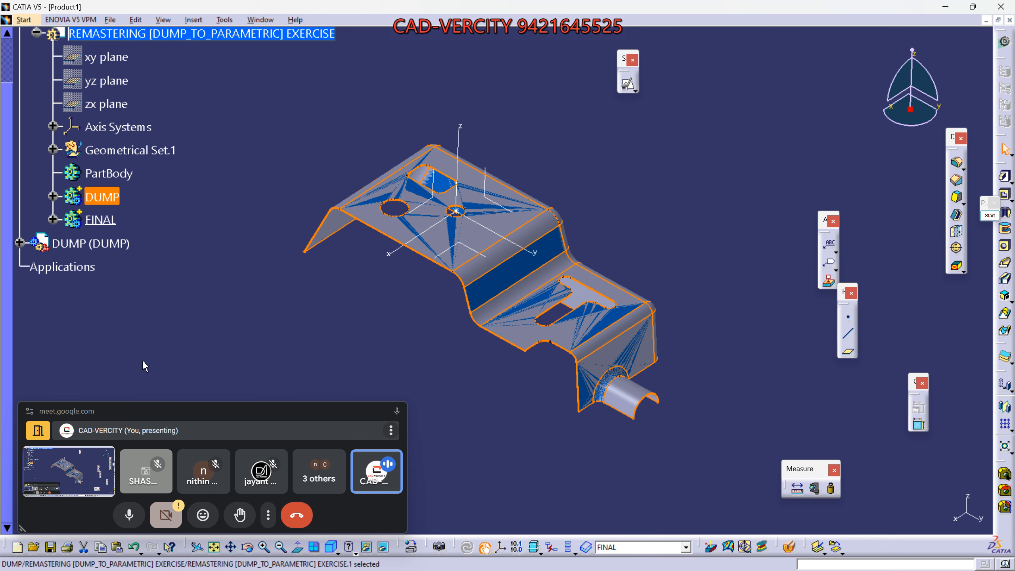
pyautogui.scroll(1, 143, 361)
pyautogui.rightClick(150, 89)
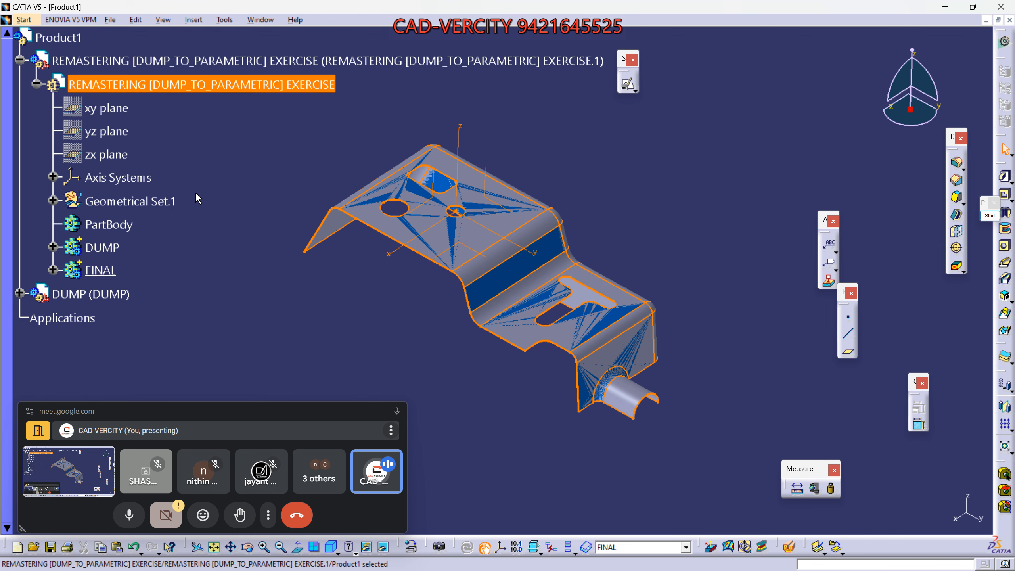
pyautogui.rightClick(107, 251)
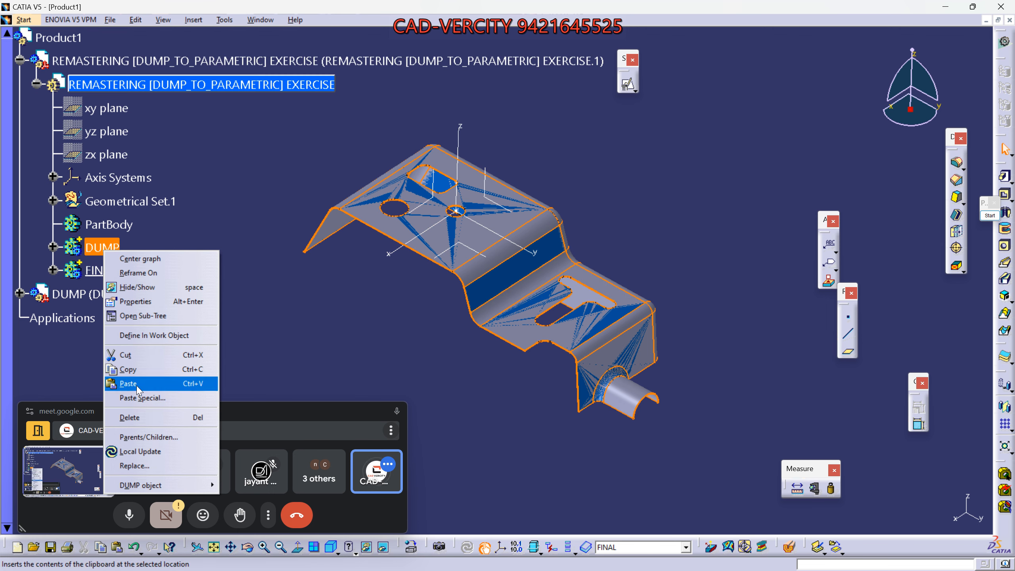
pyautogui.click(136, 369)
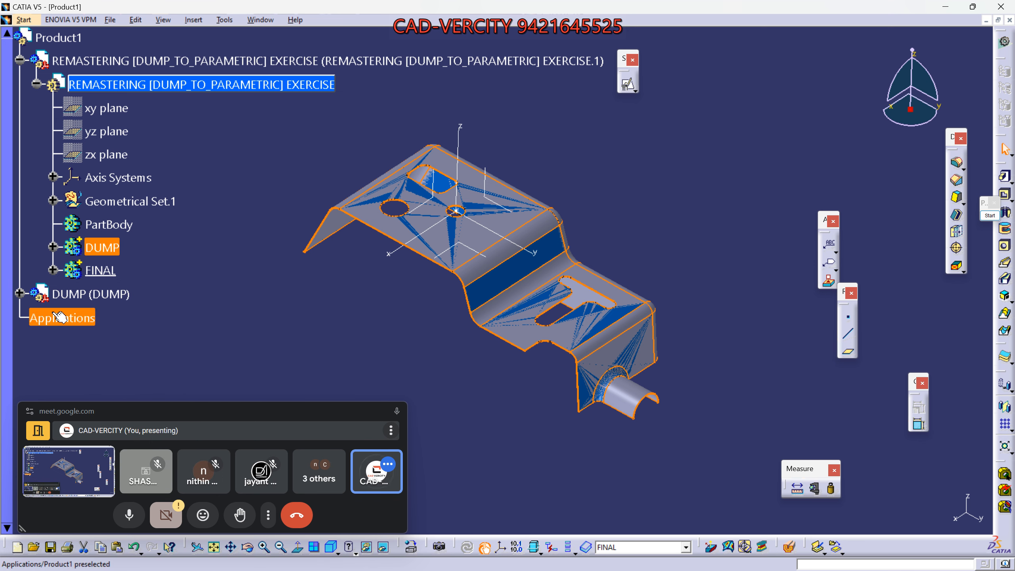
# Step: Activate the new DUMP part, paste the copied body into it with Paste Special As Result, and expand the pasted body
pyautogui.click(18, 294)
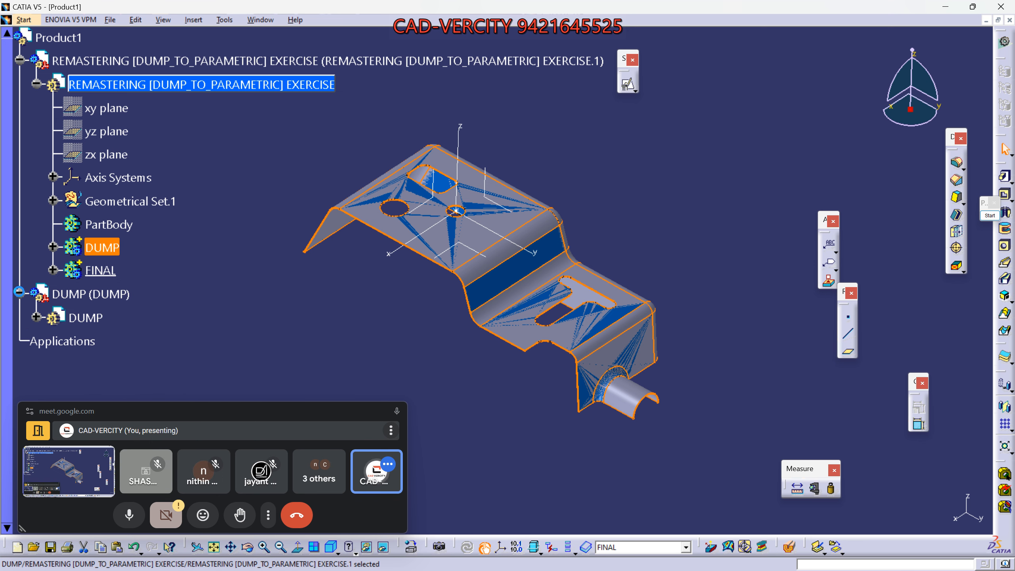
pyautogui.doubleClick(86, 319)
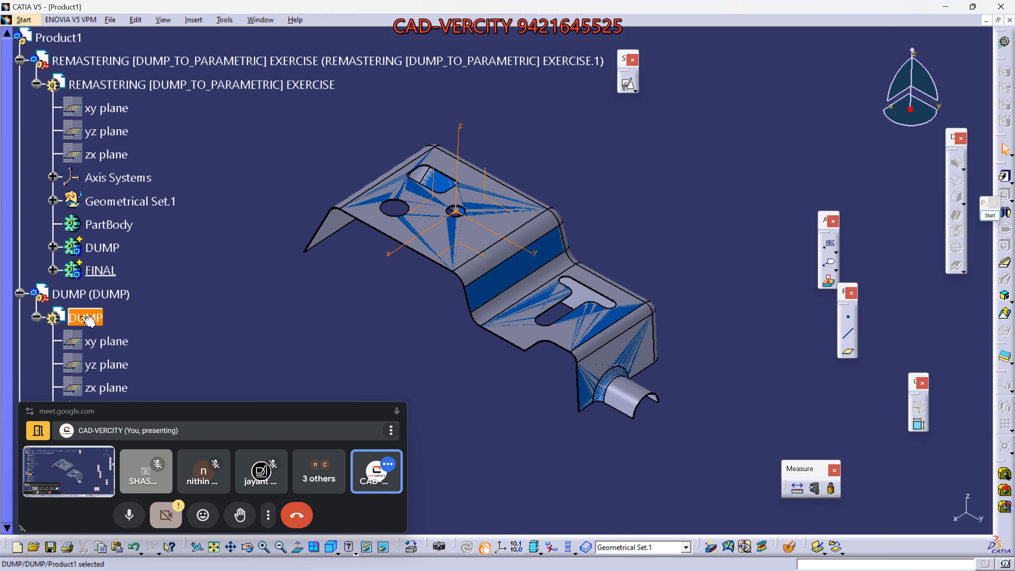
pyautogui.scroll(-4, 86, 316)
pyautogui.rightClick(94, 216)
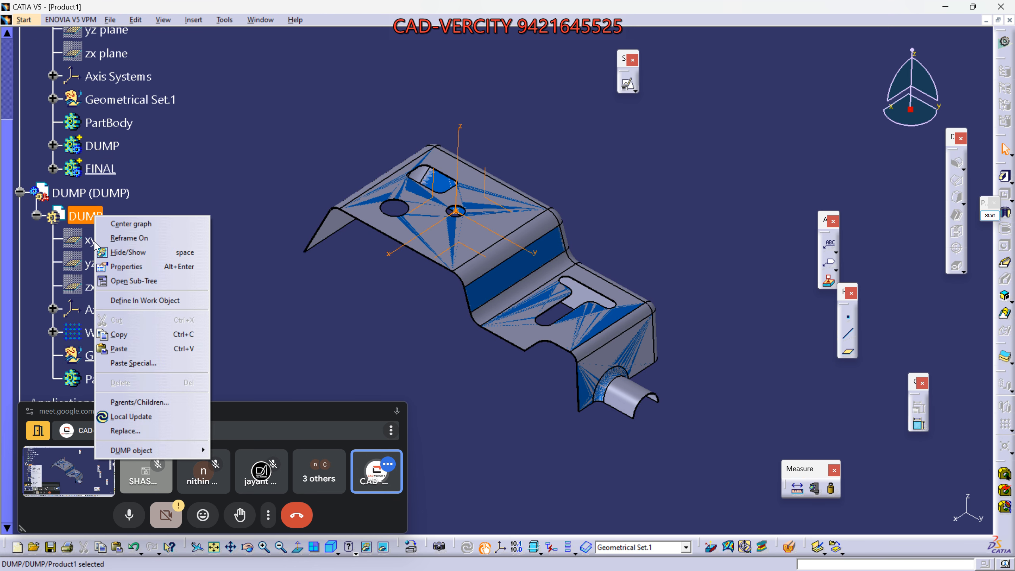
pyautogui.click(134, 362)
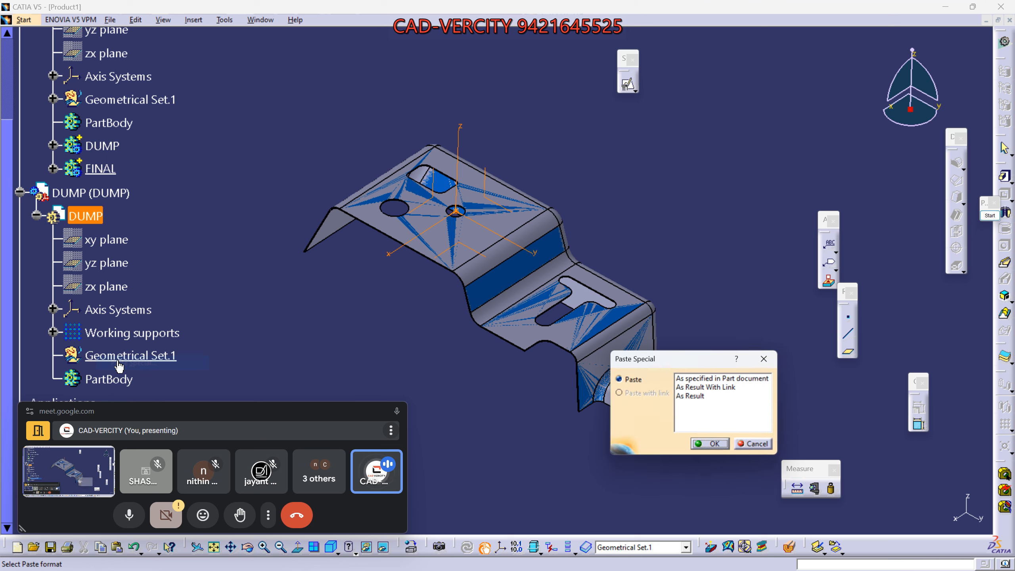
pyautogui.click(686, 397)
pyautogui.scroll(-2, 250, 334)
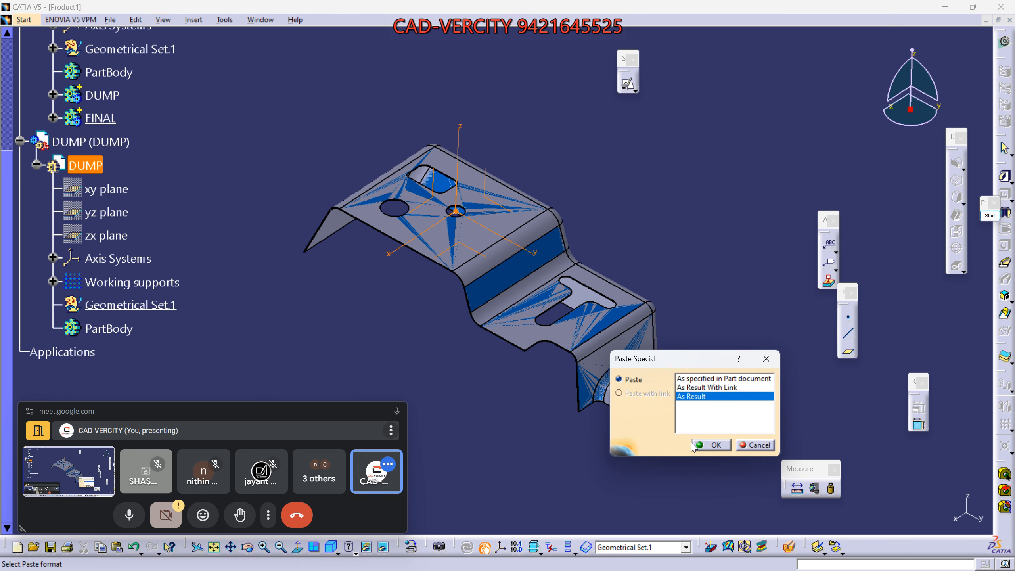
pyautogui.click(711, 445)
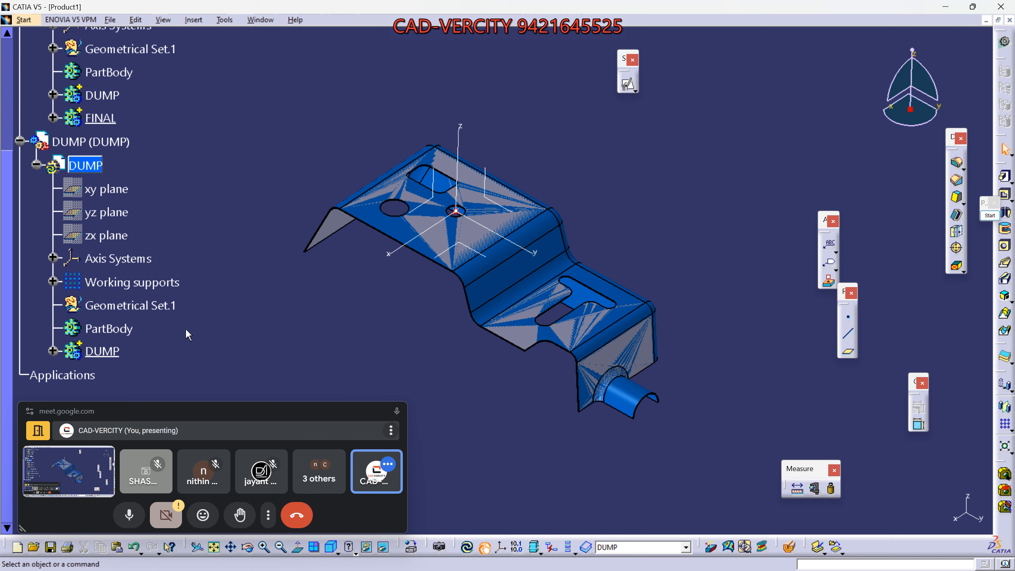
pyautogui.click(53, 351)
pyautogui.click(102, 350)
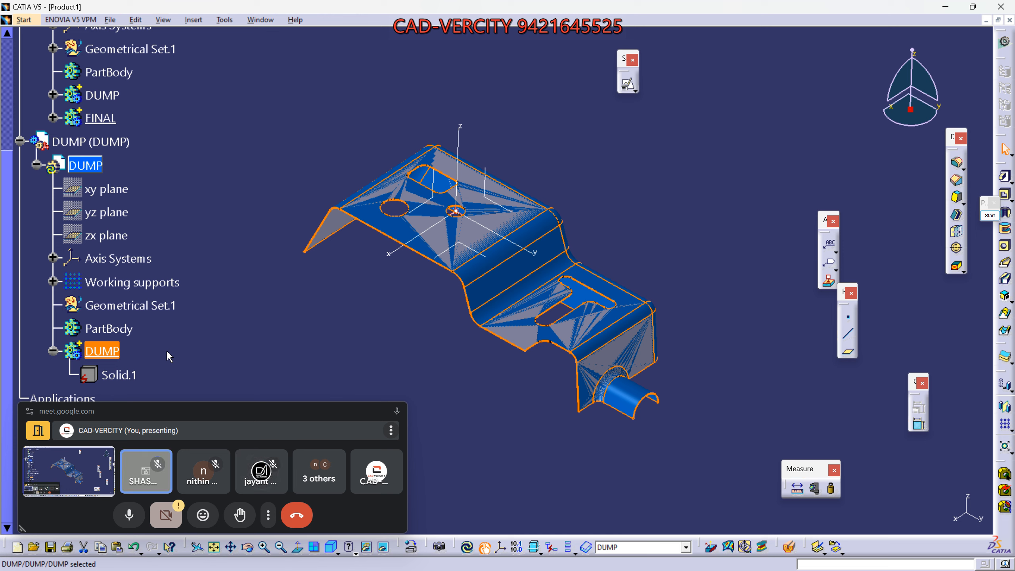
# Step: Activate the REMASTERING [DUMP_TO_PARAMETRIC] EXERCISE part and copy its DUMP body again
pyautogui.scroll(4, 166, 349)
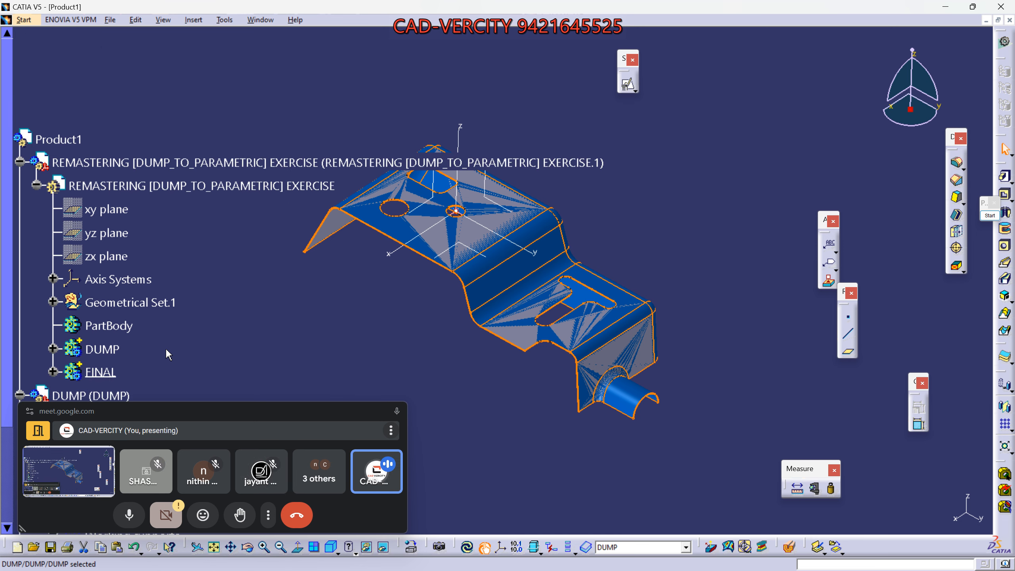
pyautogui.doubleClick(120, 193)
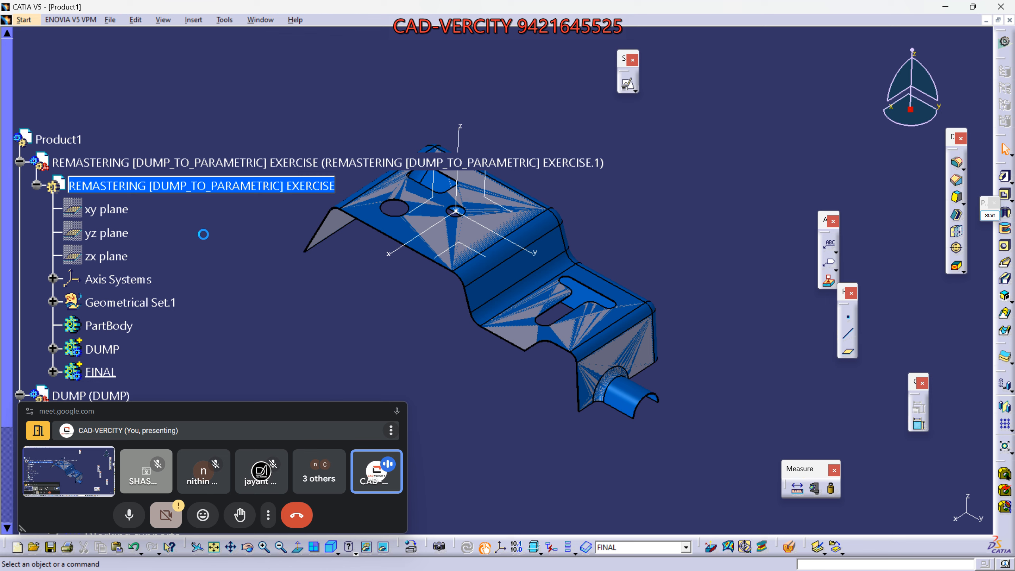
pyautogui.rightClick(125, 299)
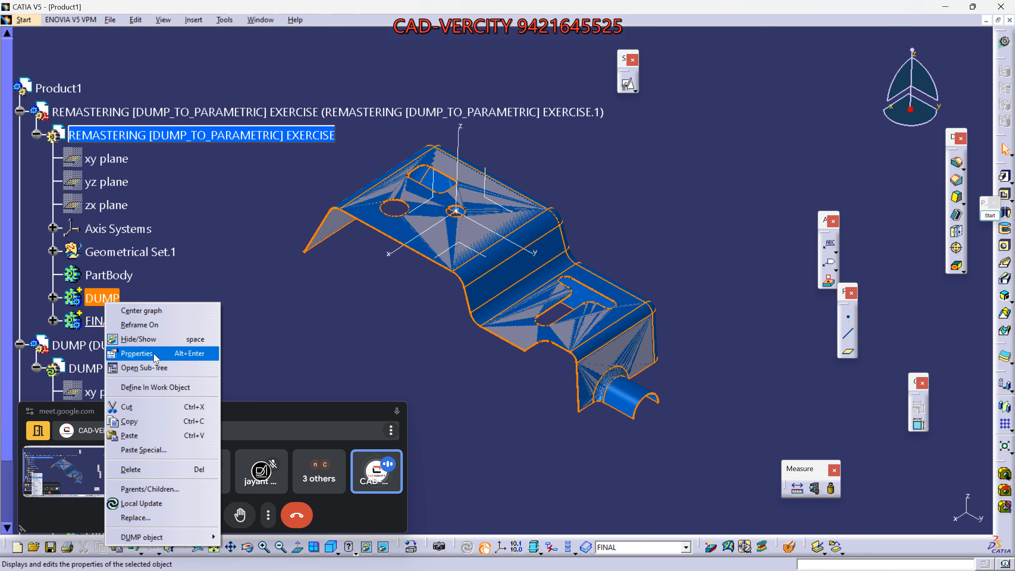
pyautogui.click(128, 426)
pyautogui.scroll(-3, 197, 308)
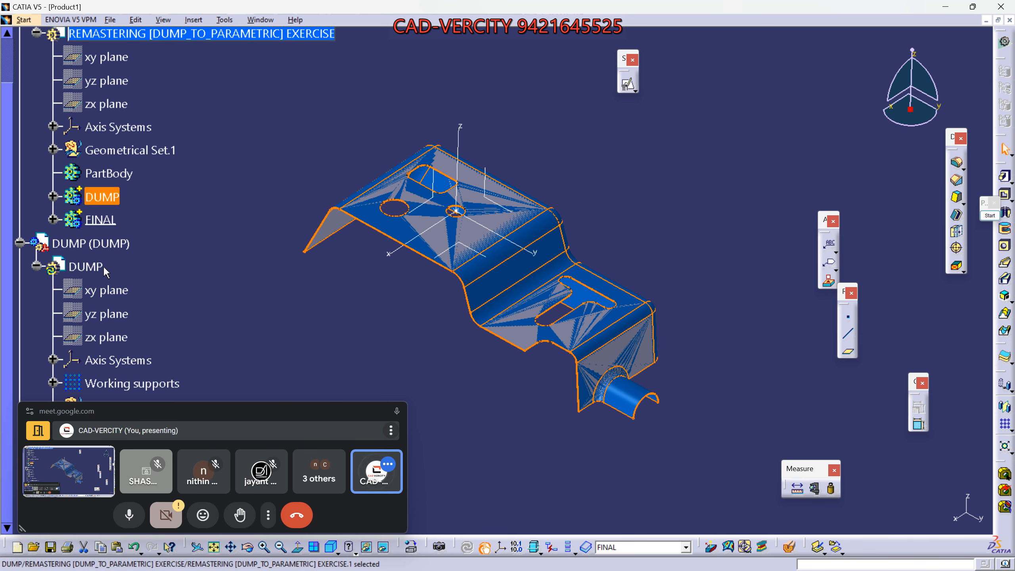
pyautogui.doubleClick(82, 265)
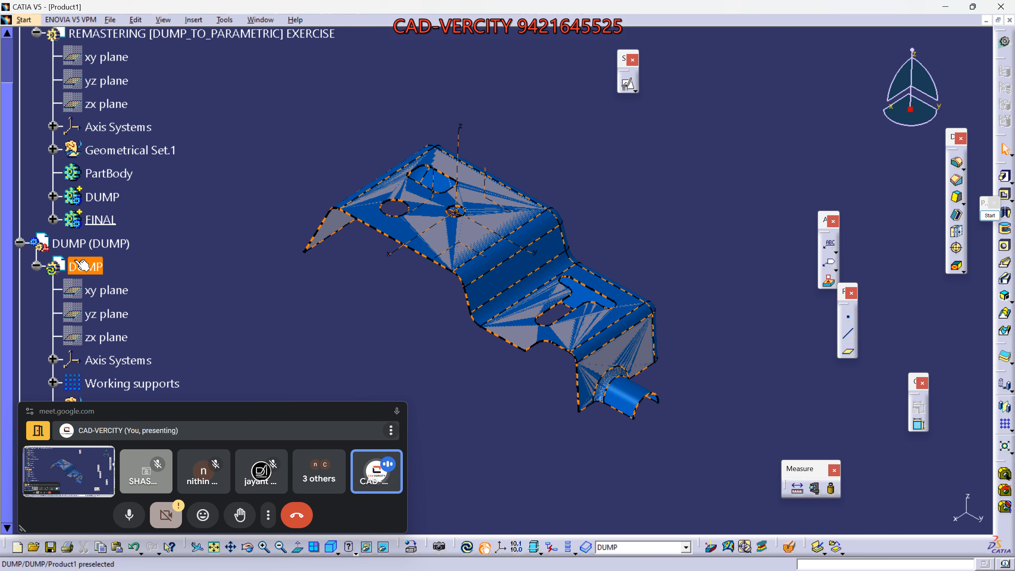
pyautogui.rightClick(87, 270)
pyautogui.click(160, 256)
pyautogui.click(192, 270)
pyautogui.click(90, 268)
pyautogui.scroll(2, 222, 95)
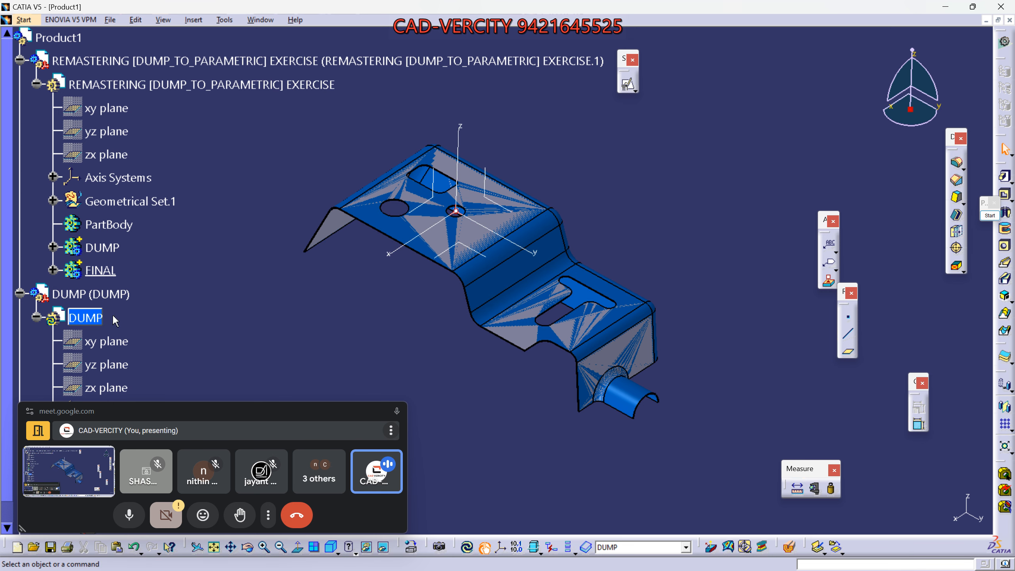
pyautogui.click(72, 318)
pyautogui.scroll(-2, 211, 361)
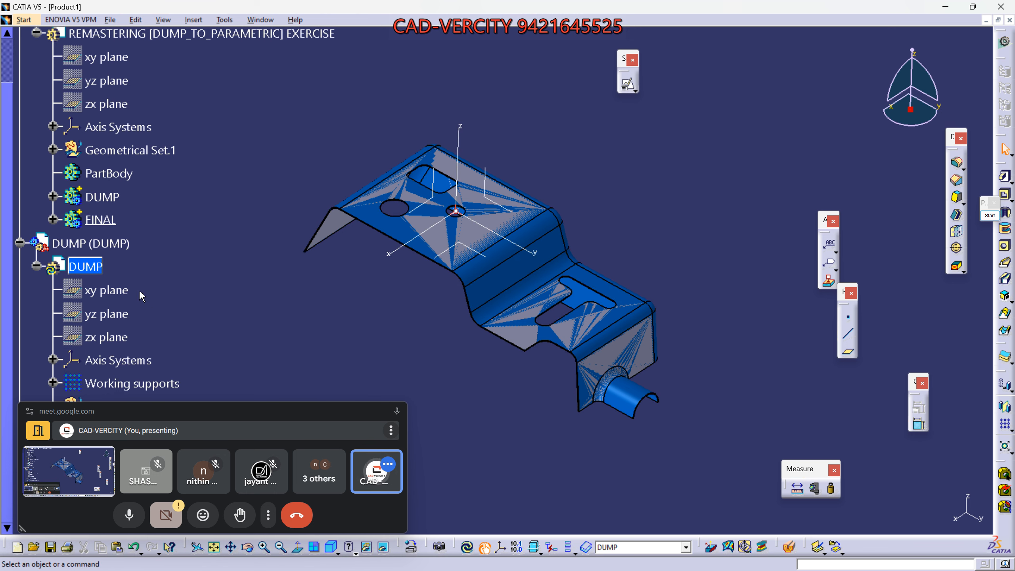
pyautogui.rightClick(94, 274)
pyautogui.click(151, 418)
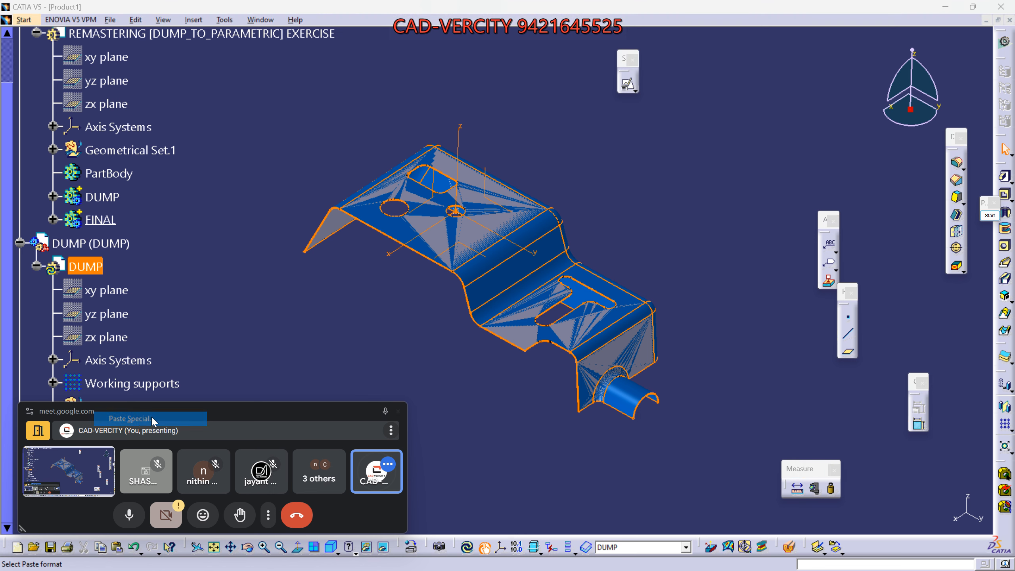
pyautogui.scroll(-6, 528, 430)
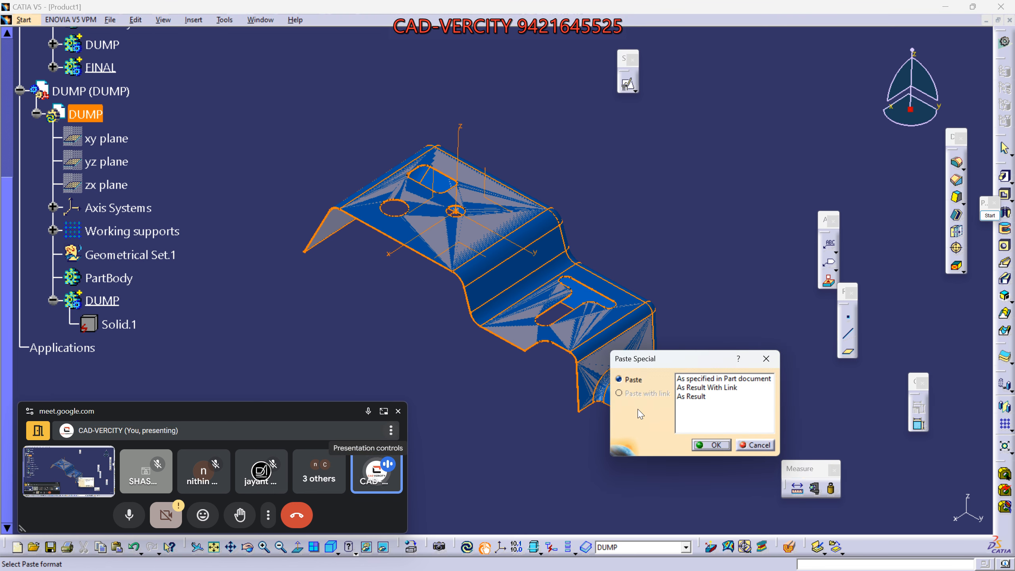
pyautogui.click(708, 398)
pyautogui.click(755, 445)
pyautogui.click(118, 324)
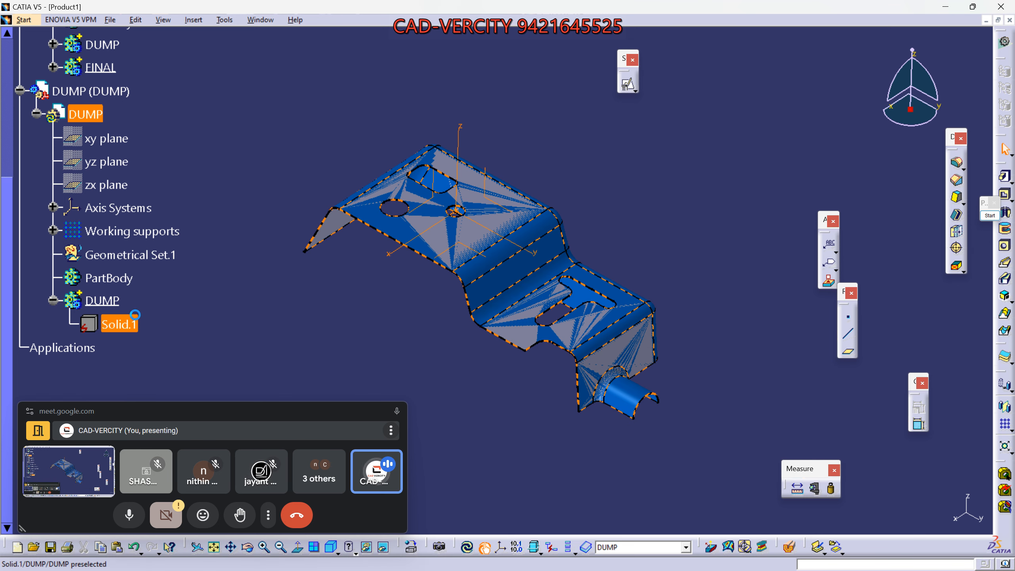
pyautogui.click(111, 305)
pyautogui.hotkey('ctrl', 'c')
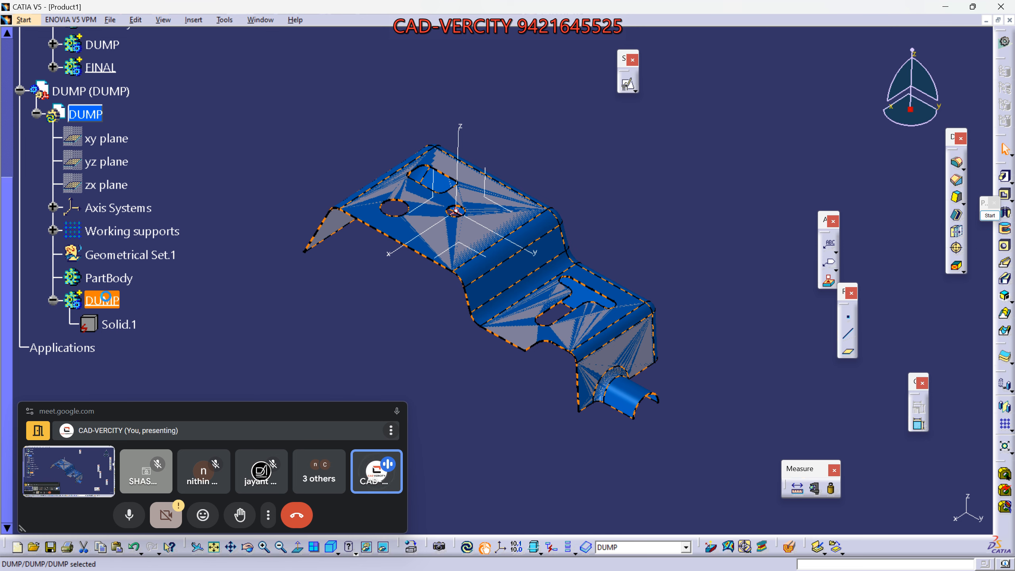
pyautogui.click(120, 322)
pyautogui.click(107, 300)
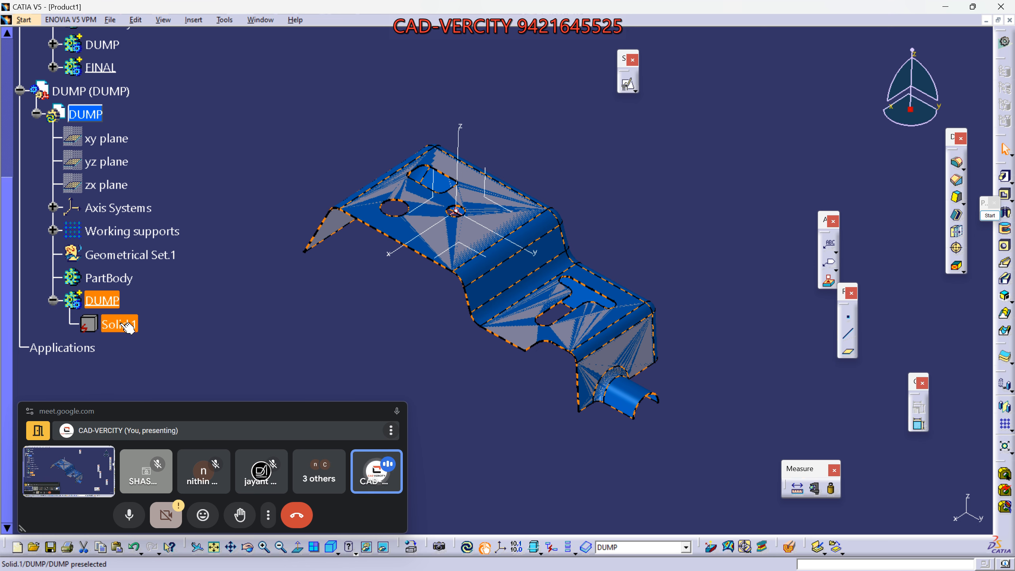
# Step: Activate the REMASTERING [DUMP_TO_PARAMETRIC] EXERCISE part and hide its DUMP body
pyautogui.scroll(3, 128, 326)
pyautogui.scroll(1, 128, 328)
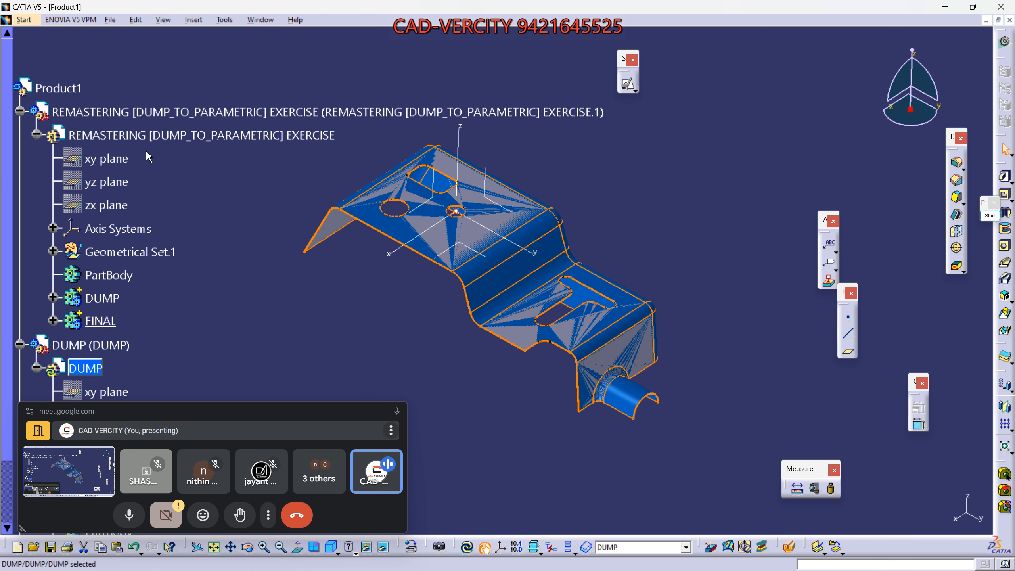
pyautogui.doubleClick(157, 137)
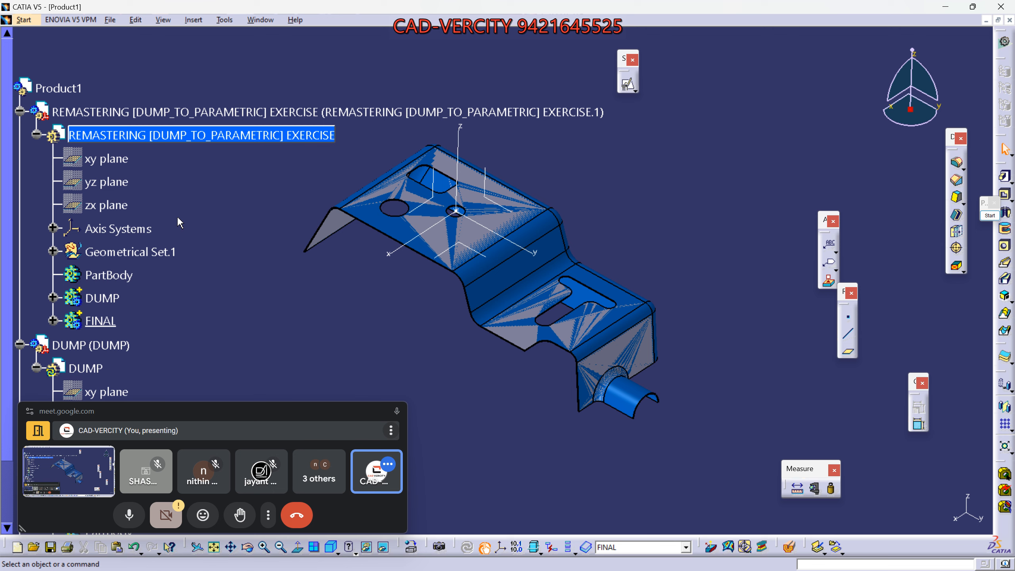
pyautogui.rightClick(113, 303)
pyautogui.click(133, 332)
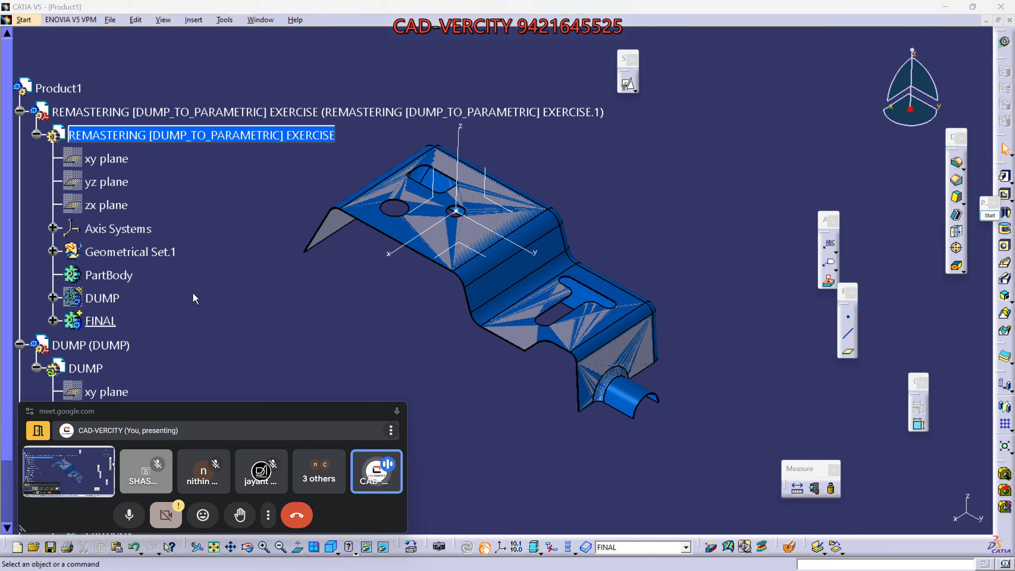
# Step: Activate Product1 and collapse both the REMASTERING [DUMP_TO_PARAMETRIC] EXERCISE and DUMP components in the tree
pyautogui.scroll(-2, 193, 293)
pyautogui.scroll(2, 193, 298)
pyautogui.doubleClick(73, 90)
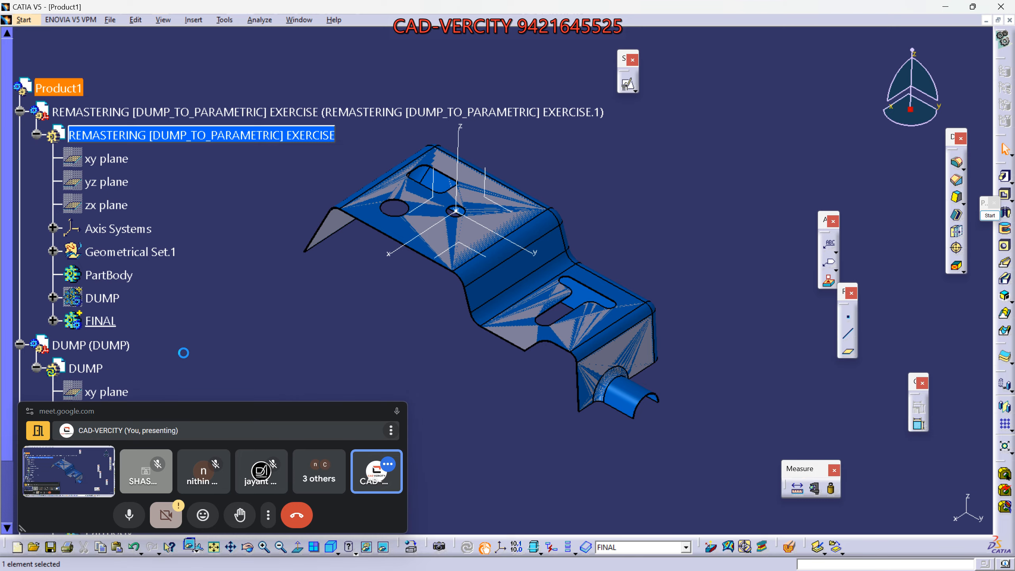
pyautogui.scroll(-2, 190, 360)
pyautogui.moveTo(256, 298); pyautogui.dragTo(368, 265, button='middle')
pyautogui.scroll(2, 368, 266)
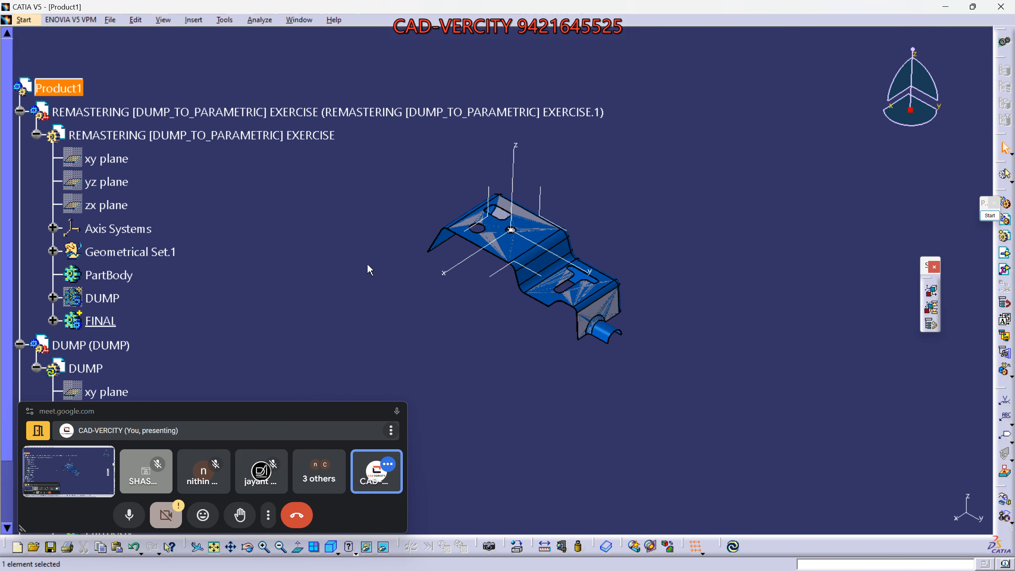
pyautogui.moveTo(367, 262); pyautogui.dragTo(310, 261, button='middle')
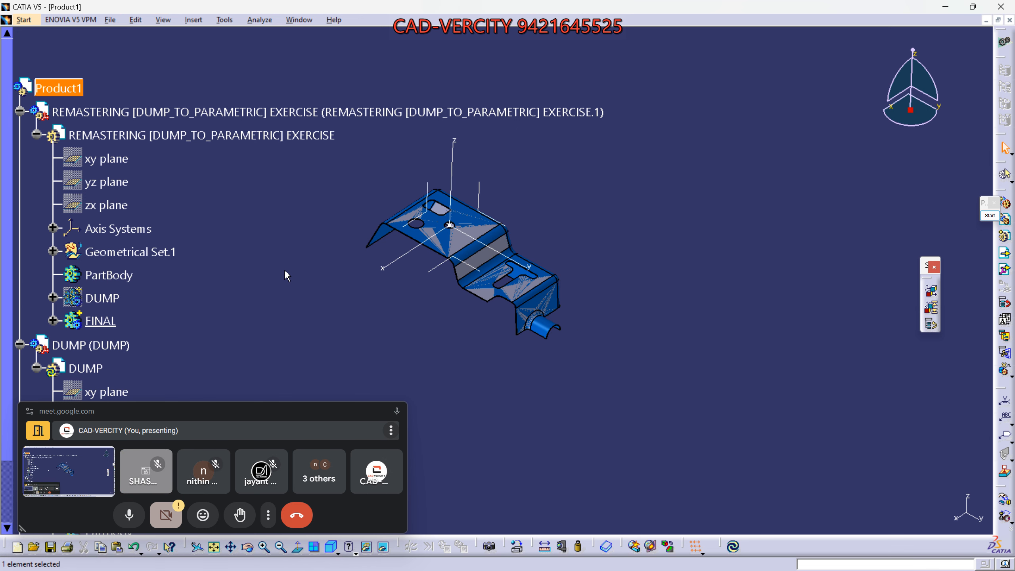
pyautogui.moveTo(408, 501); pyautogui.dragTo(383, 499)
pyautogui.click(265, 318)
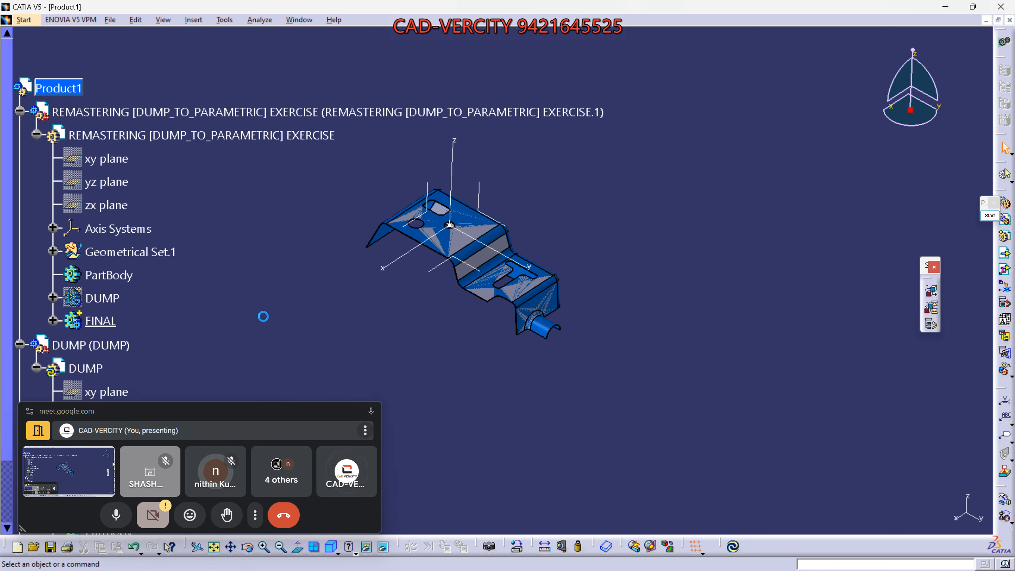
pyautogui.click(8, 111)
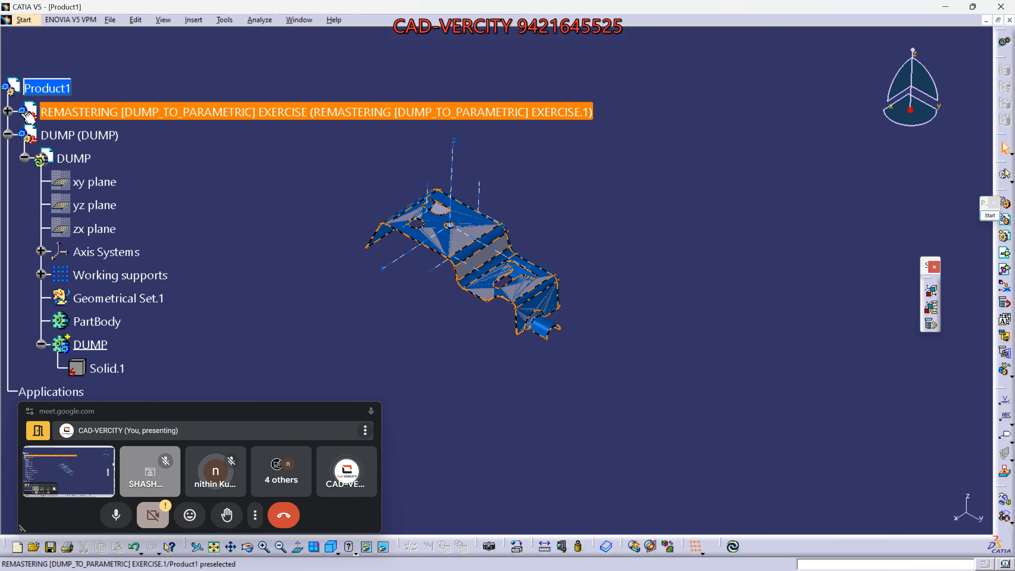
pyautogui.click(8, 134)
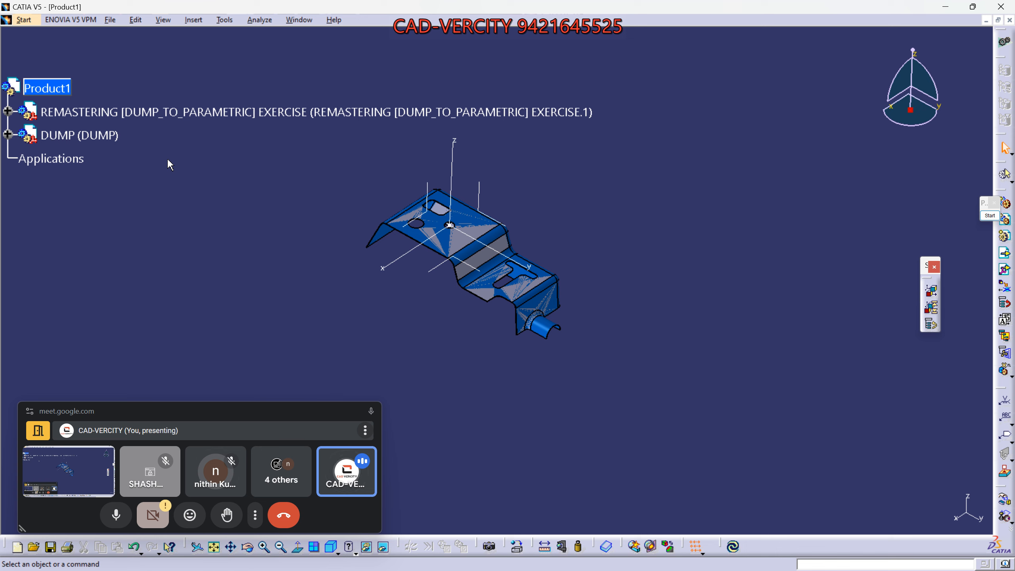
# Step: Switch Product1 to the DMU Space Analysis workbench
pyautogui.click(60, 87)
pyautogui.click(28, 20)
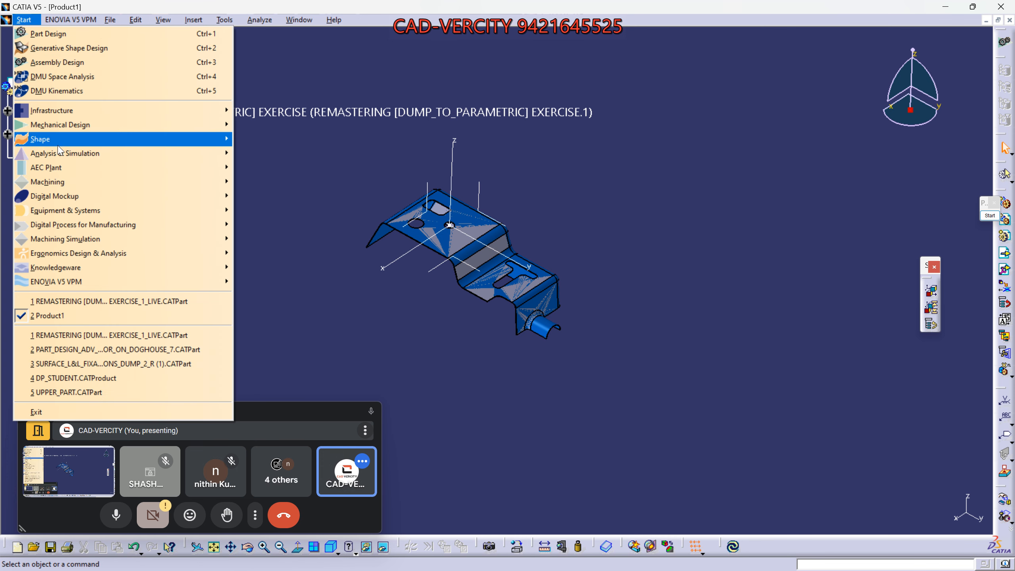
pyautogui.moveTo(99, 195)
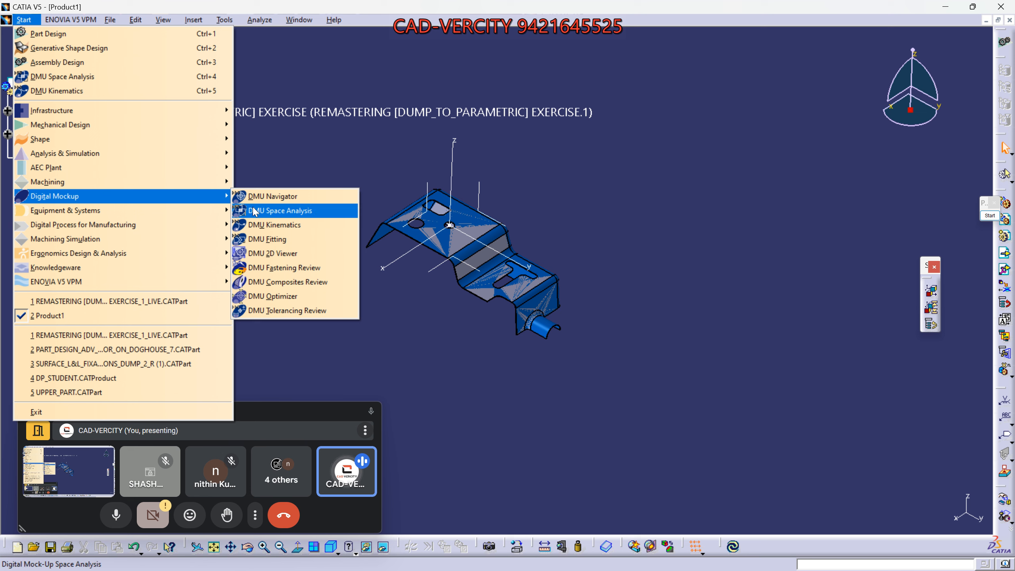
pyautogui.click(287, 219)
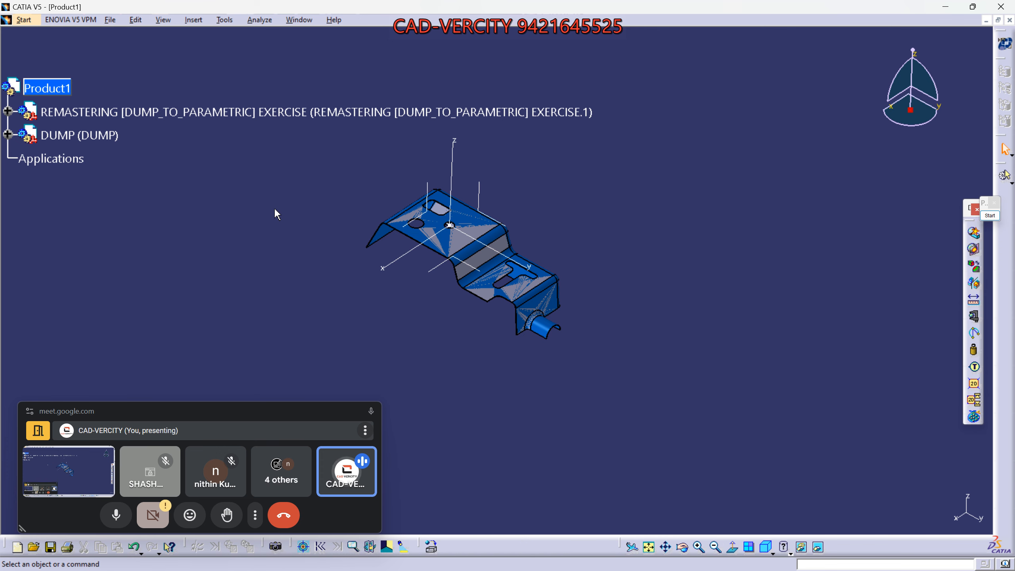
pyautogui.click(29, 23)
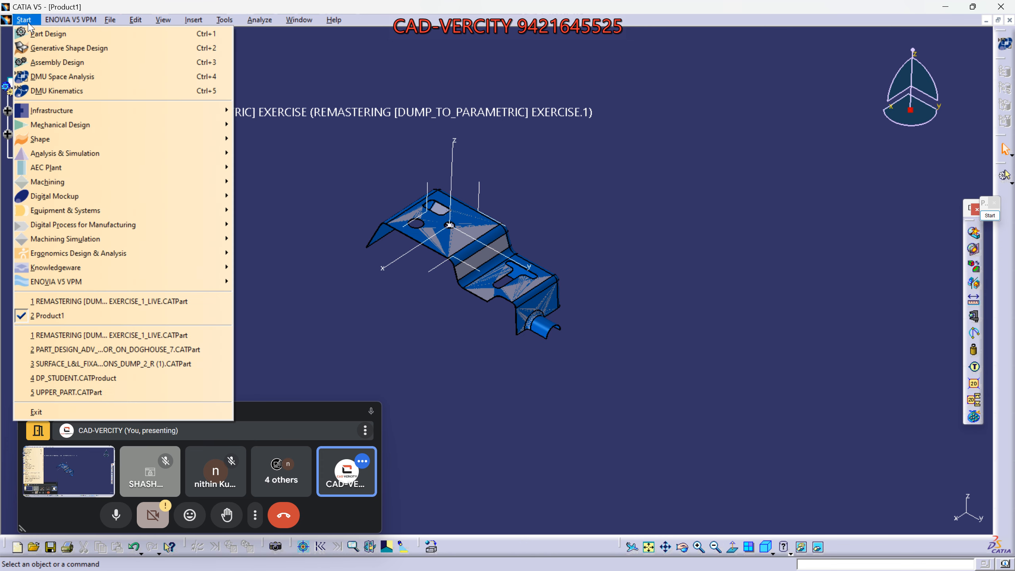
pyautogui.moveTo(148, 197)
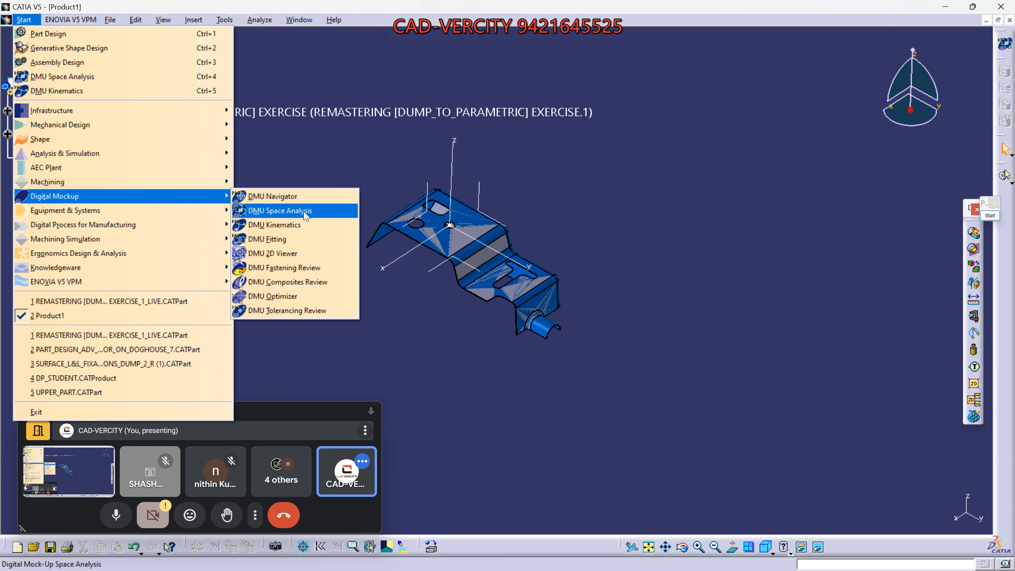
pyautogui.click(700, 226)
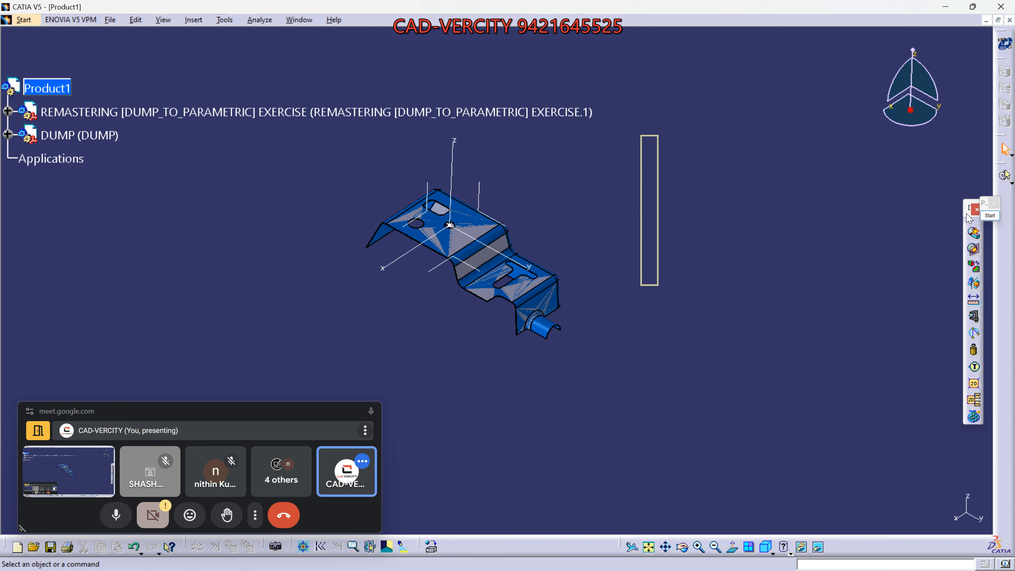
# Step: Start Compare Products with DUMP as the old version and REMASTERING [DUMP_TO_PARAMETRIC] EXERCISE as the new version
pyautogui.moveTo(884, 195); pyautogui.dragTo(885, 196)
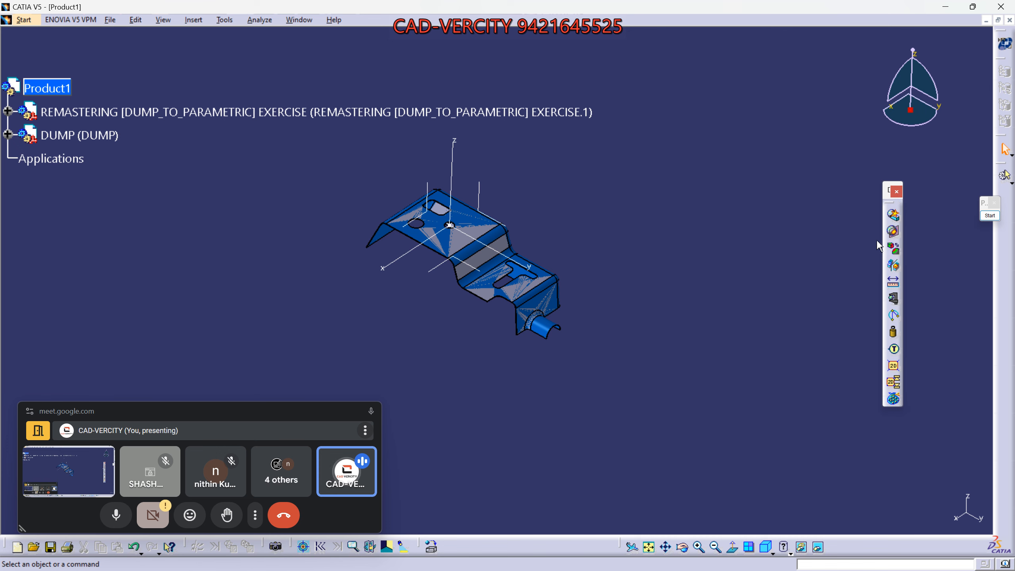
pyautogui.click(894, 270)
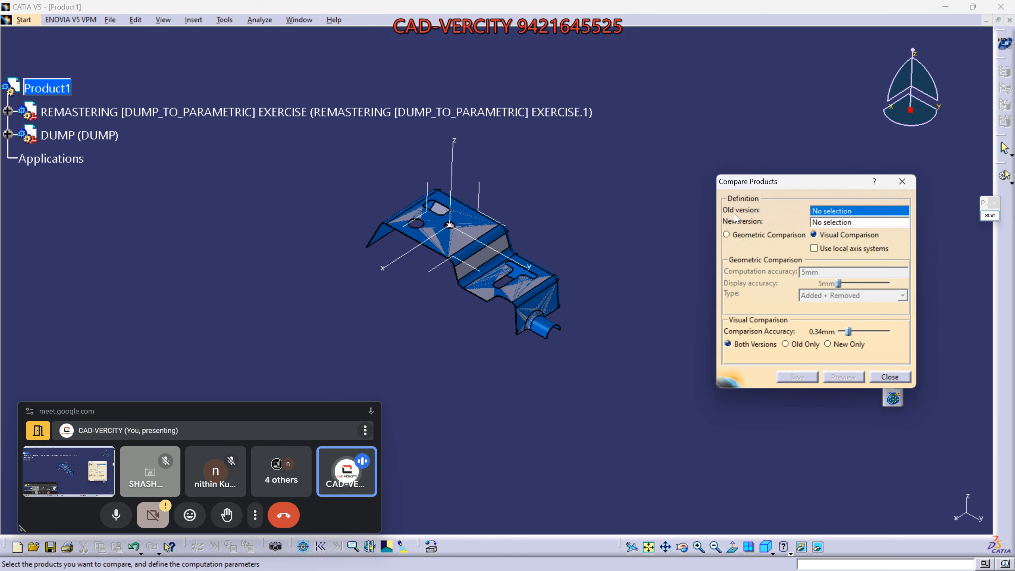
pyautogui.click(823, 211)
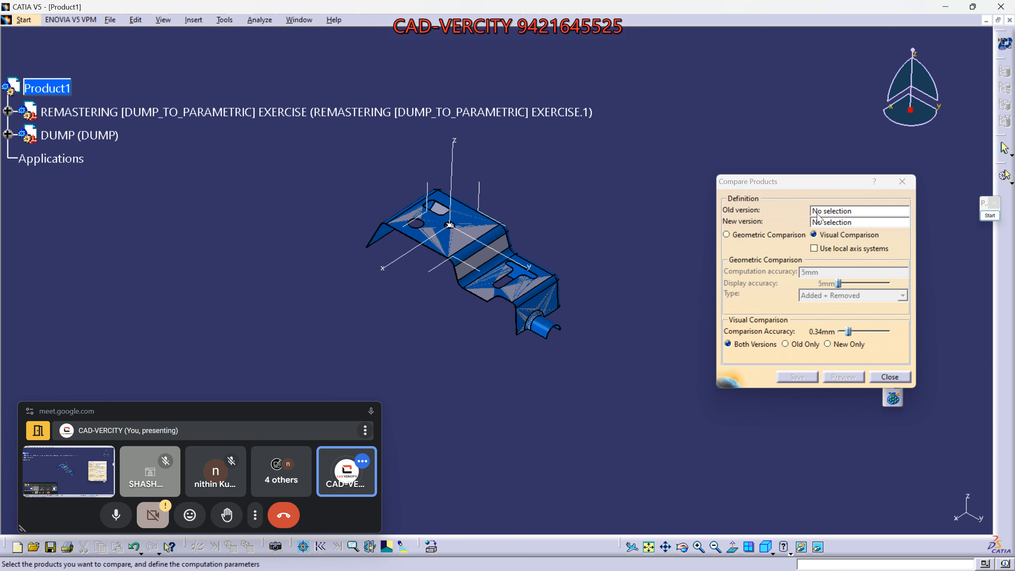
pyautogui.click(845, 214)
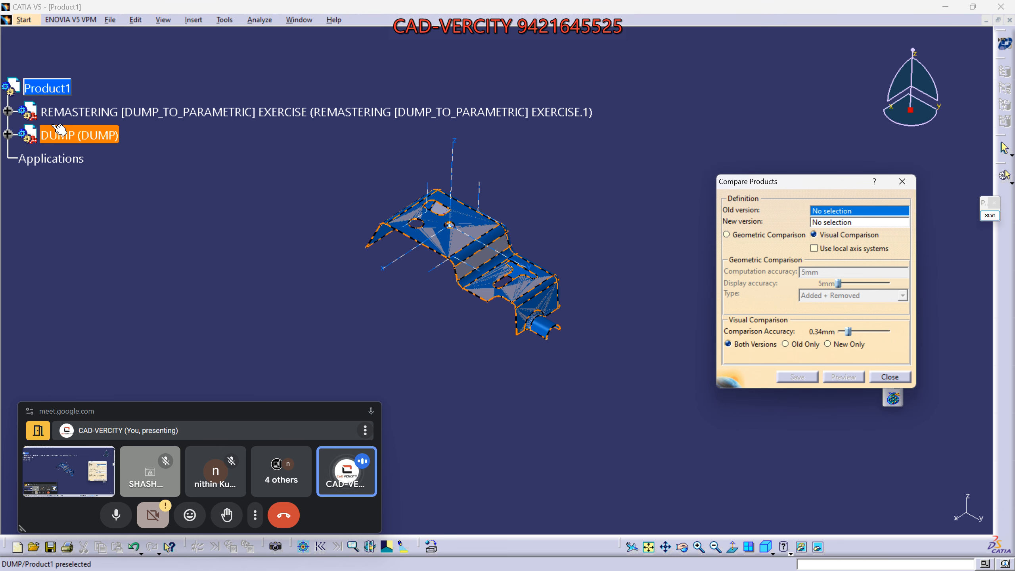
pyautogui.click(81, 135)
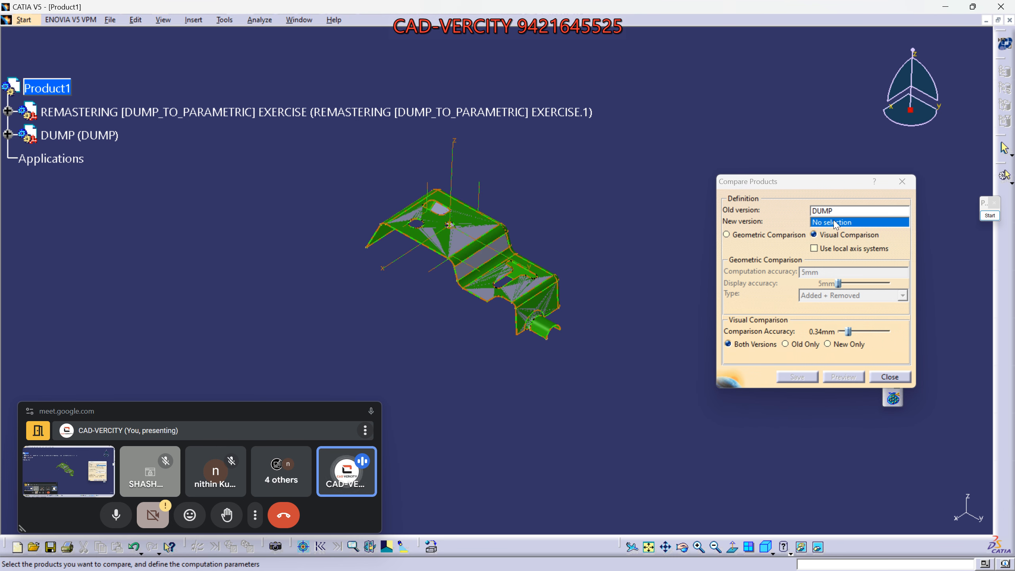
pyautogui.click(132, 113)
# Step: Set the visual comparison accuracy to 0.051 mm and preview the comparison of both versions
pyautogui.moveTo(600, 389); pyautogui.dragTo(687, 376, button='middle')
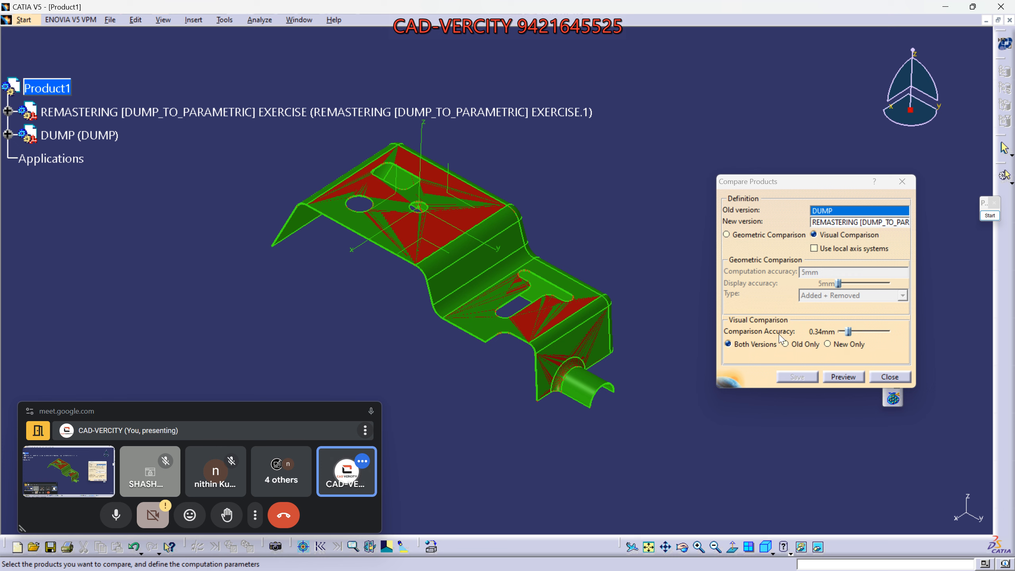
pyautogui.moveTo(848, 332); pyautogui.dragTo(839, 333)
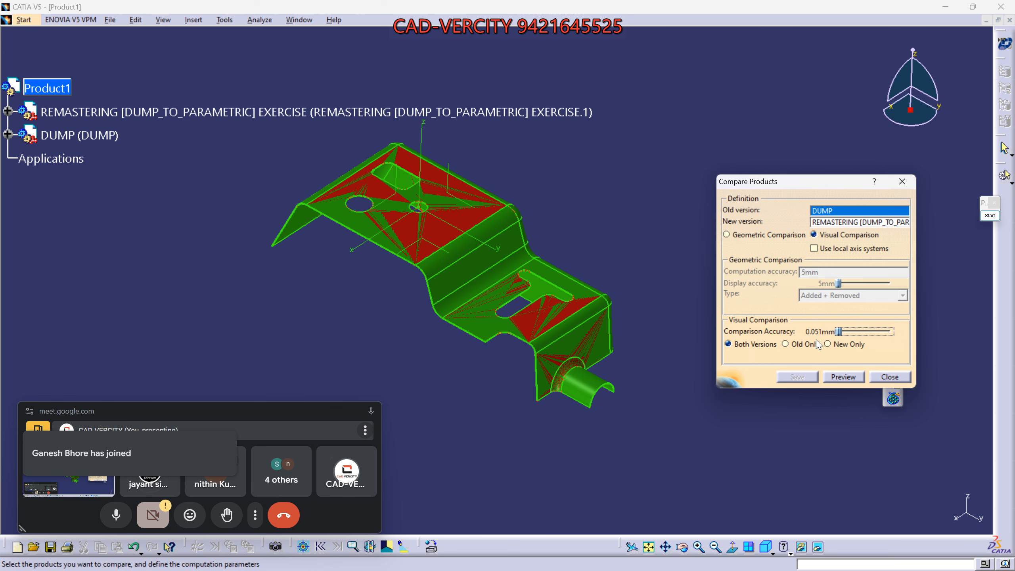
pyautogui.click(844, 377)
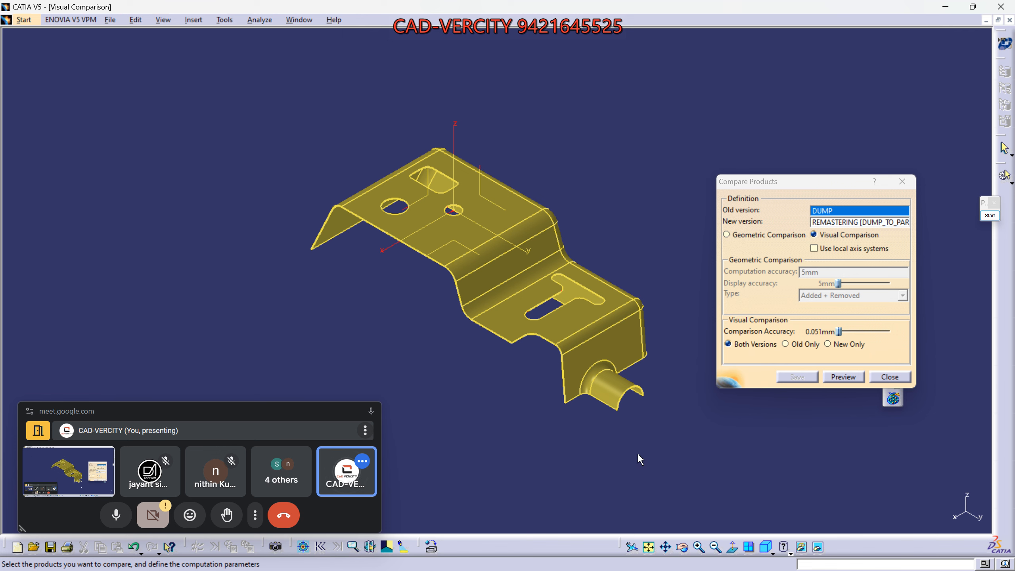
# Step: Compare the side flange's cutout corners using the Old Only, New Only and Both Versions displays
pyautogui.moveTo(638, 453); pyautogui.dragTo(633, 399, button='middle')
pyautogui.moveTo(653, 365)
pyautogui.mouseDown(button='middle')
pyautogui.moveTo(492, 442)
pyautogui.moveTo(584, 357)
pyautogui.moveTo(728, 434)
pyautogui.mouseUp(button='middle')
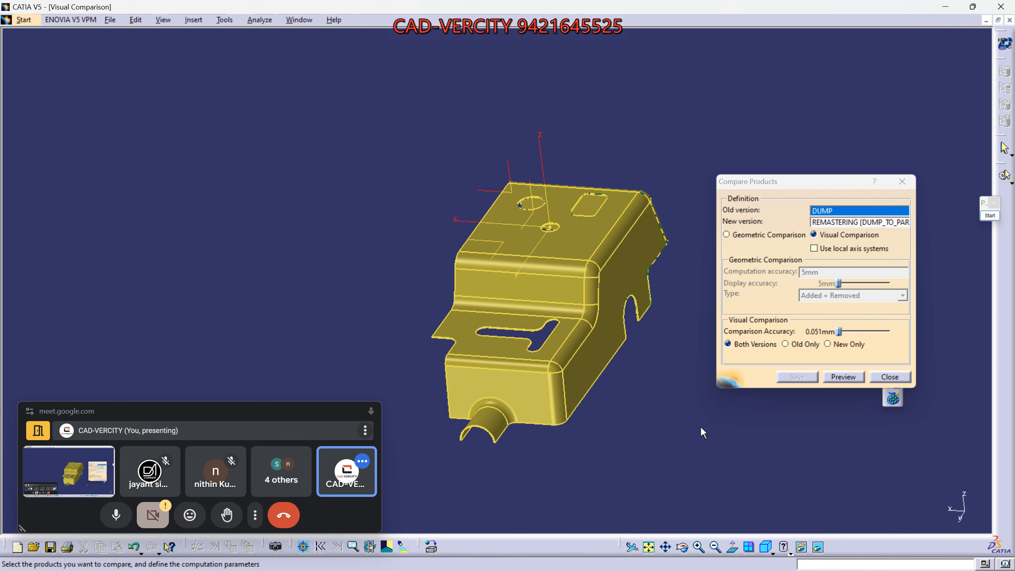
pyautogui.moveTo(643, 390); pyautogui.dragTo(629, 414, button='middle')
pyautogui.moveTo(576, 385); pyautogui.dragTo(572, 427, button='middle')
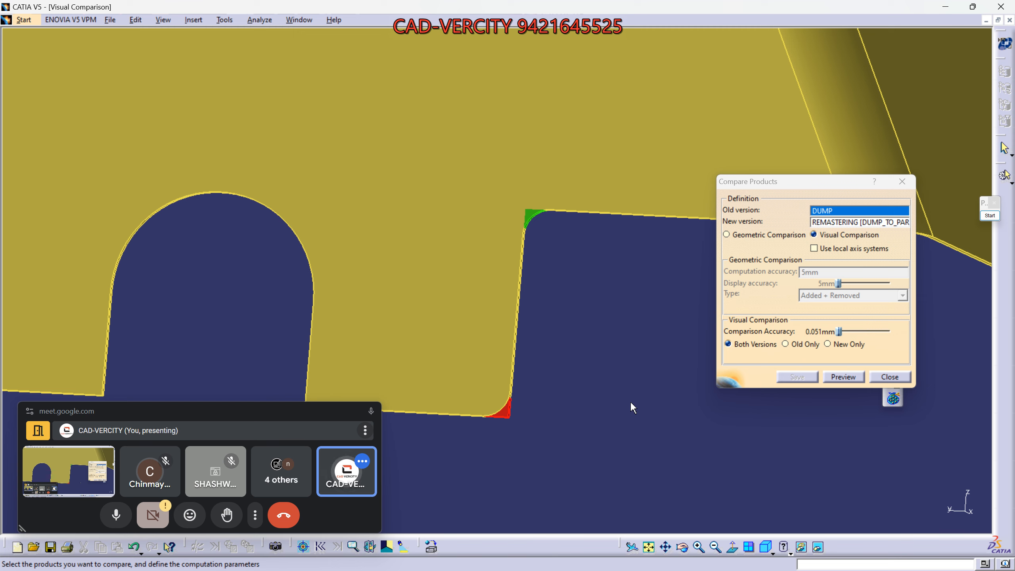
pyautogui.moveTo(614, 349); pyautogui.dragTo(578, 291, button='middle')
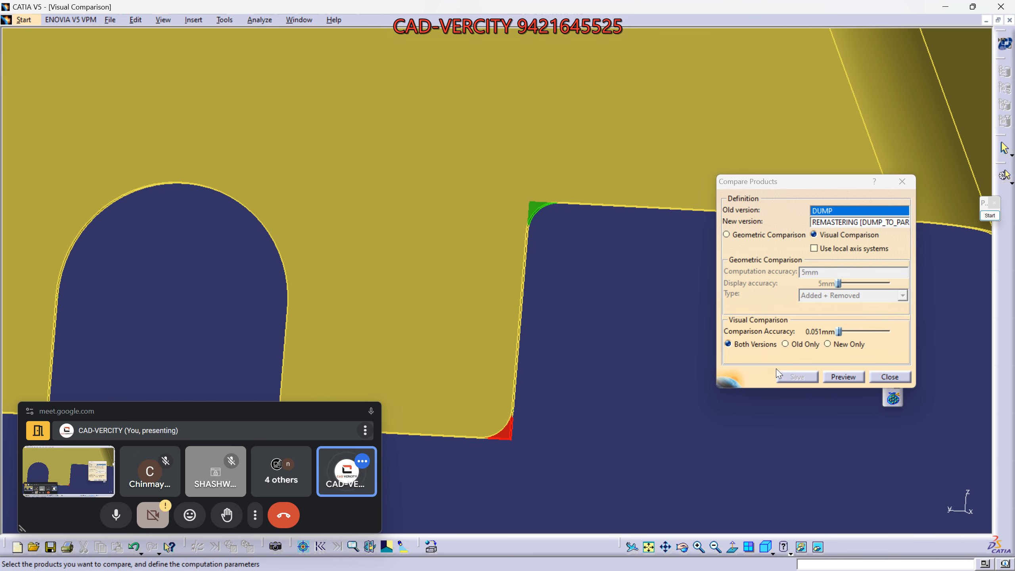
pyautogui.click(805, 346)
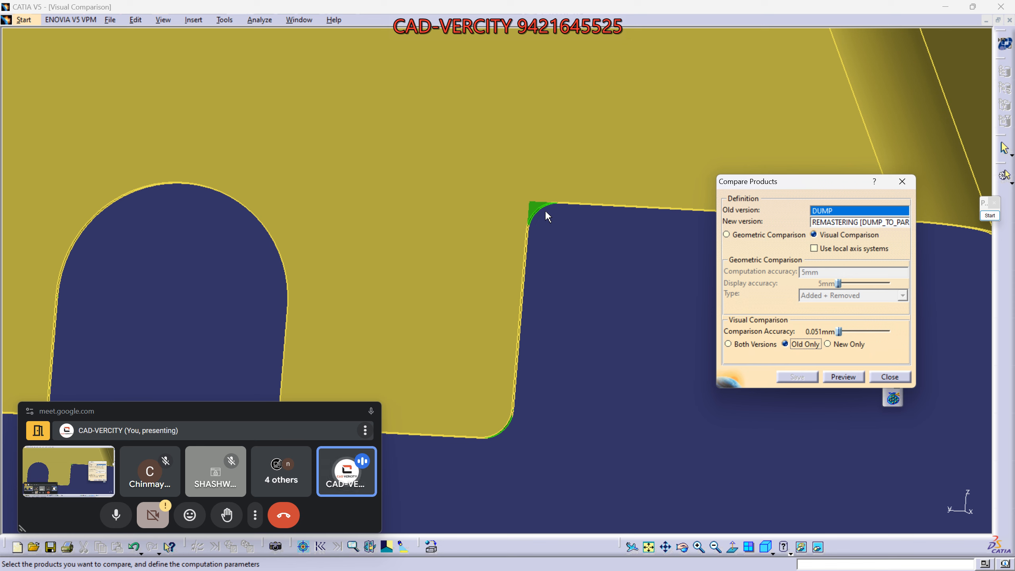
pyautogui.click(844, 345)
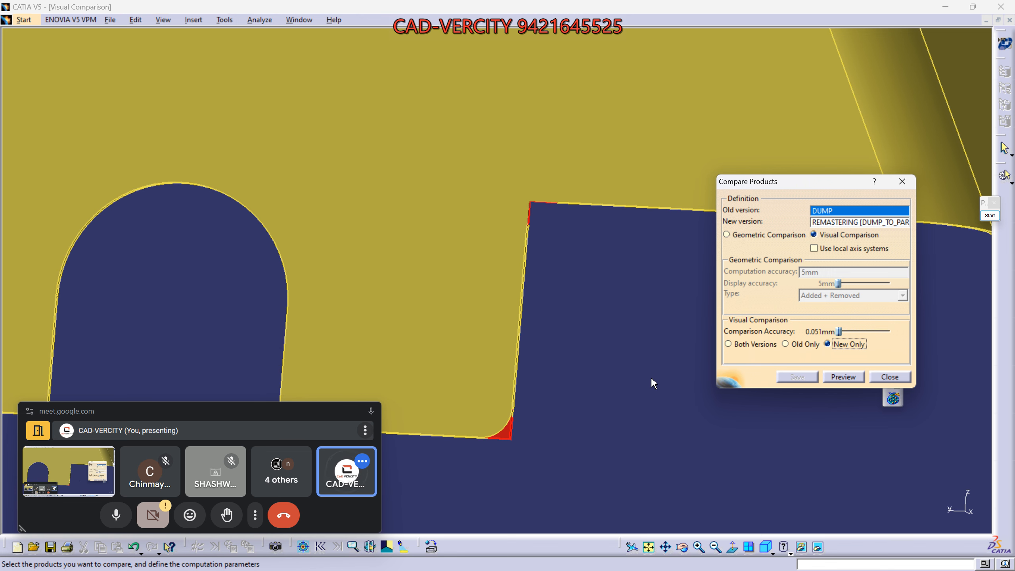
pyautogui.click(786, 343)
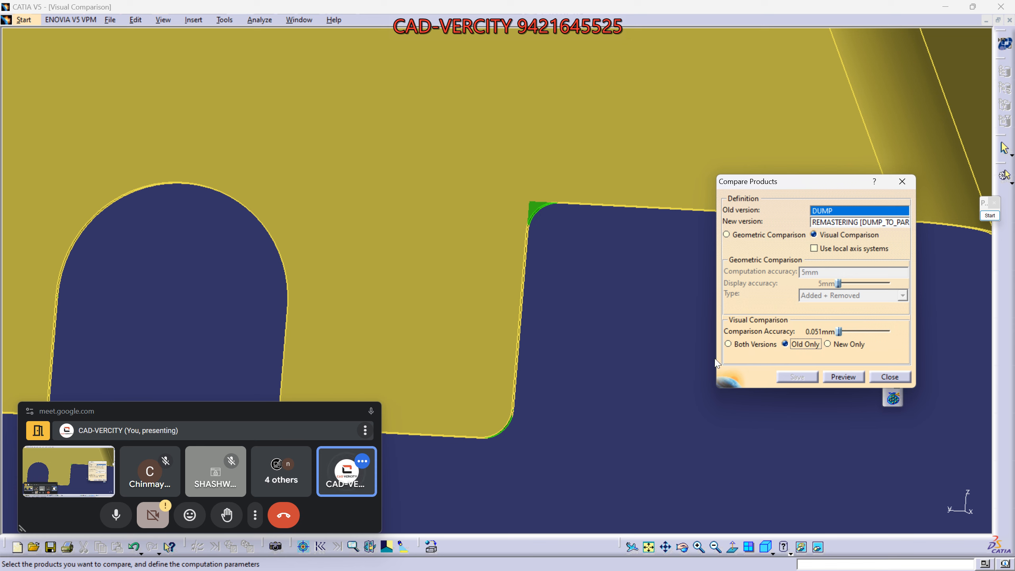
pyautogui.click(748, 347)
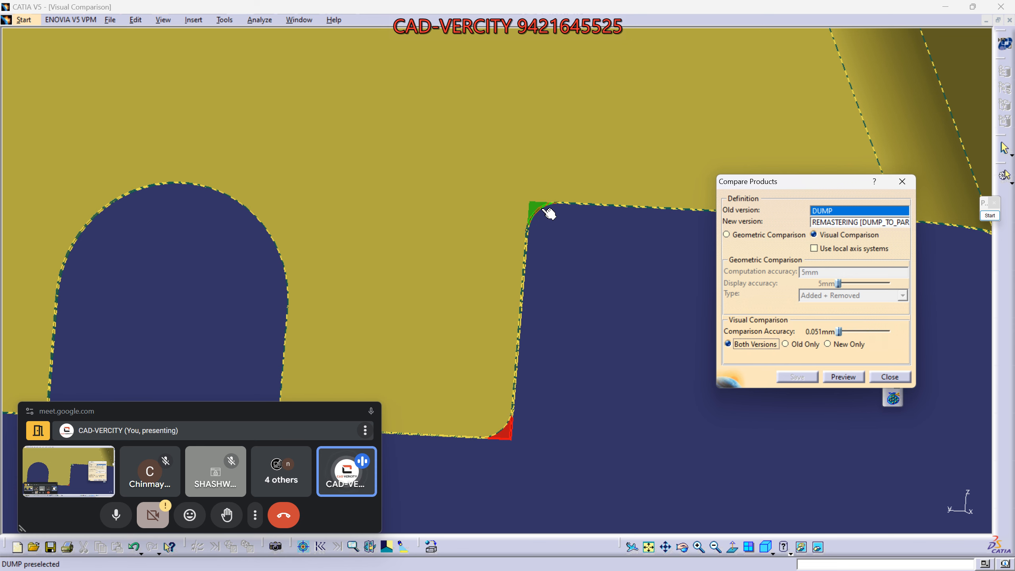
# Step: Capture a screenshot of the whole compared part with the Compare Products settings, and close the comparison
pyautogui.moveTo(571, 335); pyautogui.dragTo(589, 406, button='middle')
pyautogui.moveTo(571, 255); pyautogui.dragTo(379, 312, button='middle')
pyautogui.moveTo(504, 349); pyautogui.dragTo(602, 404, button='middle')
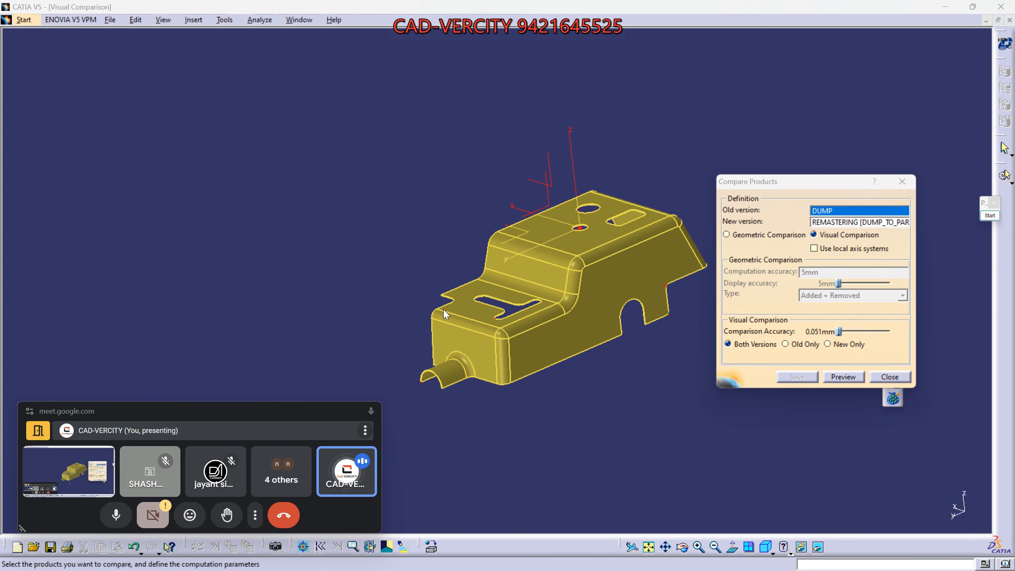
pyautogui.press('super+shift+s')
pyautogui.moveTo(400, 112); pyautogui.dragTo(925, 433)
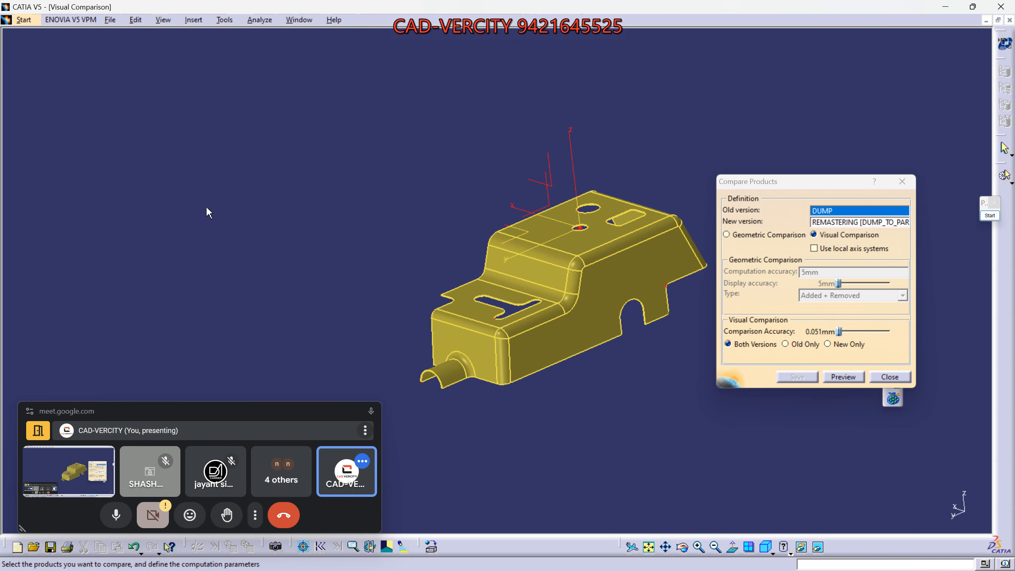
pyautogui.click(889, 377)
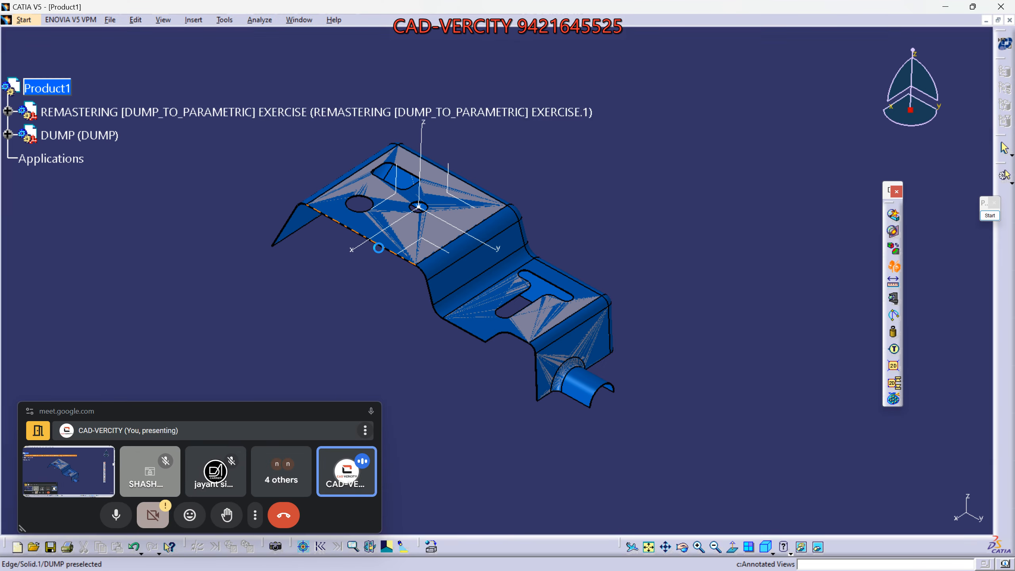
# Step: Switch to WhatsApp Web and send the comparison screenshot to the CAD-VERCITY ADVANCED group
pyautogui.moveTo(742, 563)
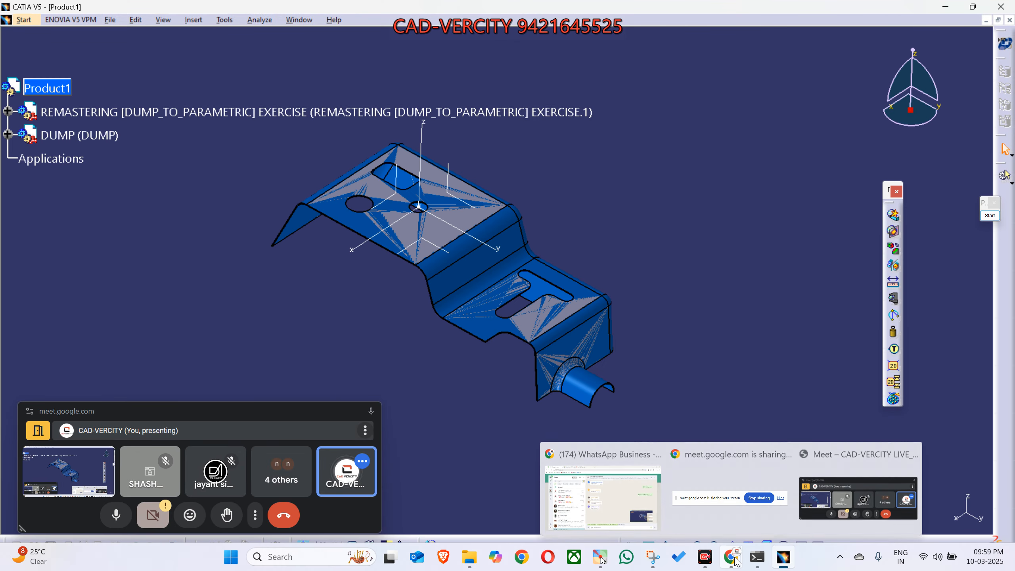
pyautogui.click(656, 520)
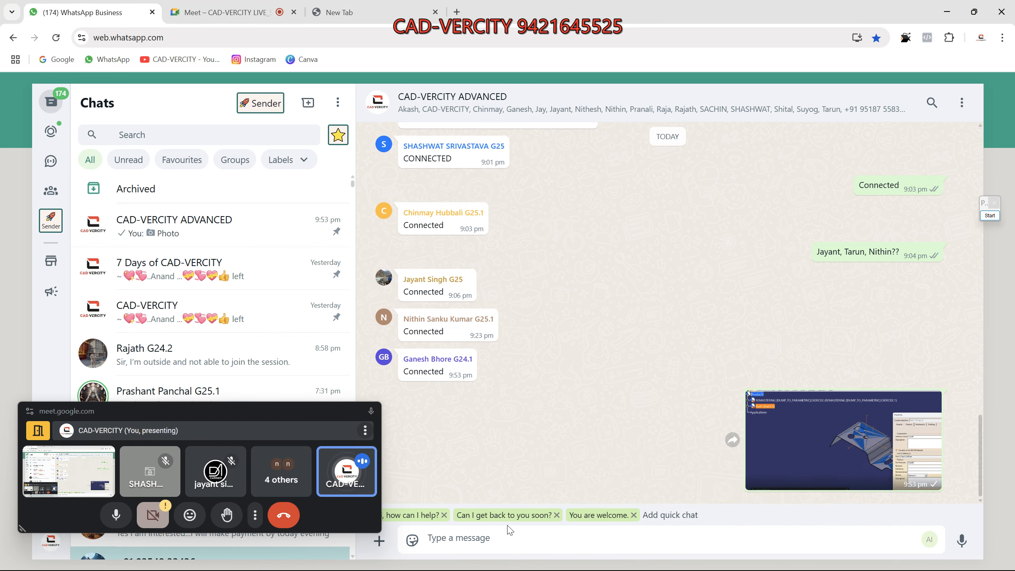
pyautogui.click(503, 532)
pyautogui.hotkey('ctrl', 'v')
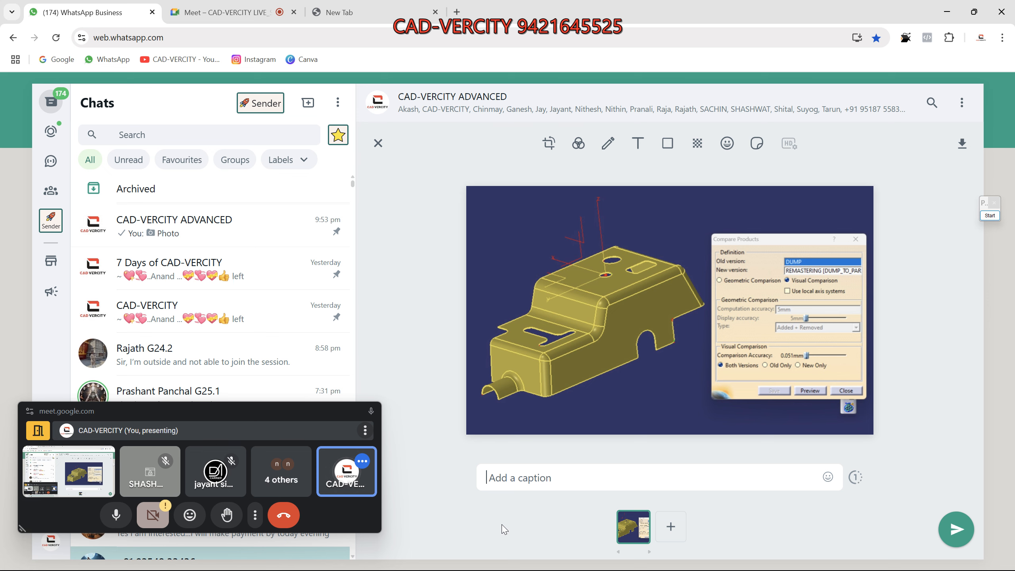
pyautogui.press('Return')
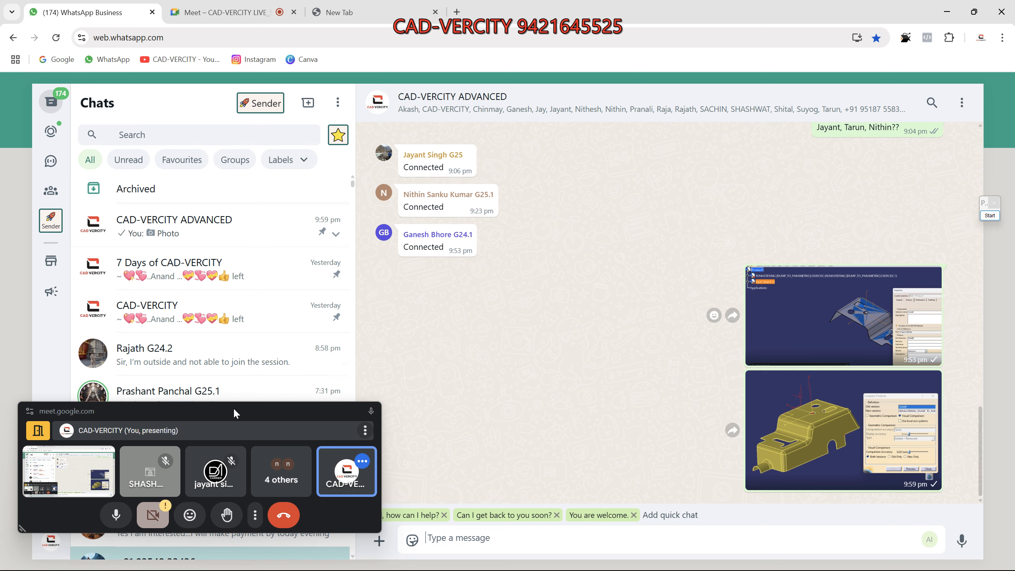
pyautogui.moveTo(222, 414); pyautogui.dragTo(218, 392)
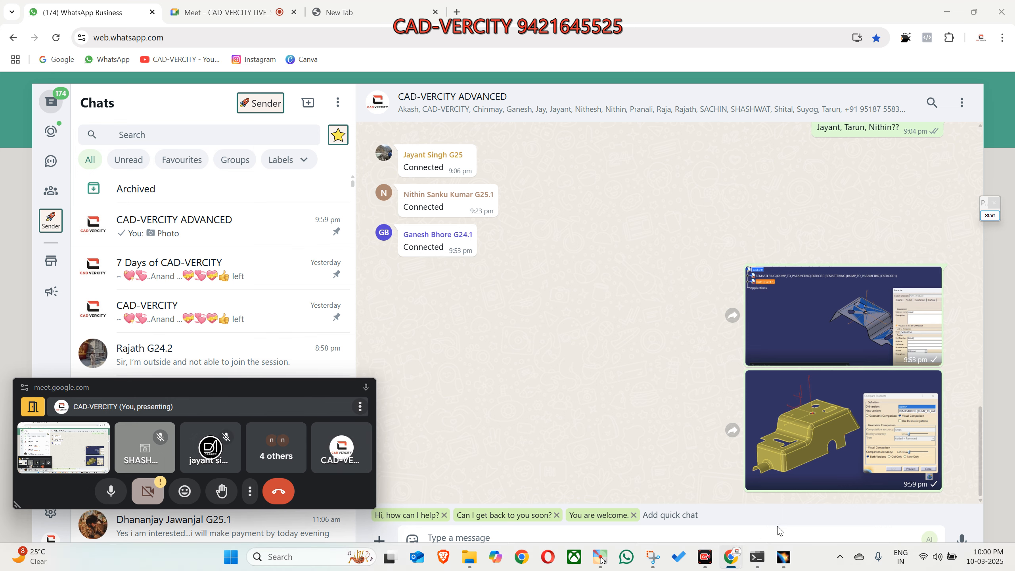
# Step: Switch back to CATIA and examine the DUMP body of REMASTERING [DUMP_TO_PARAMETRIC] EXERCISE_2 from several sides
pyautogui.click(783, 557)
pyautogui.moveTo(636, 374); pyautogui.dragTo(575, 263, button='middle')
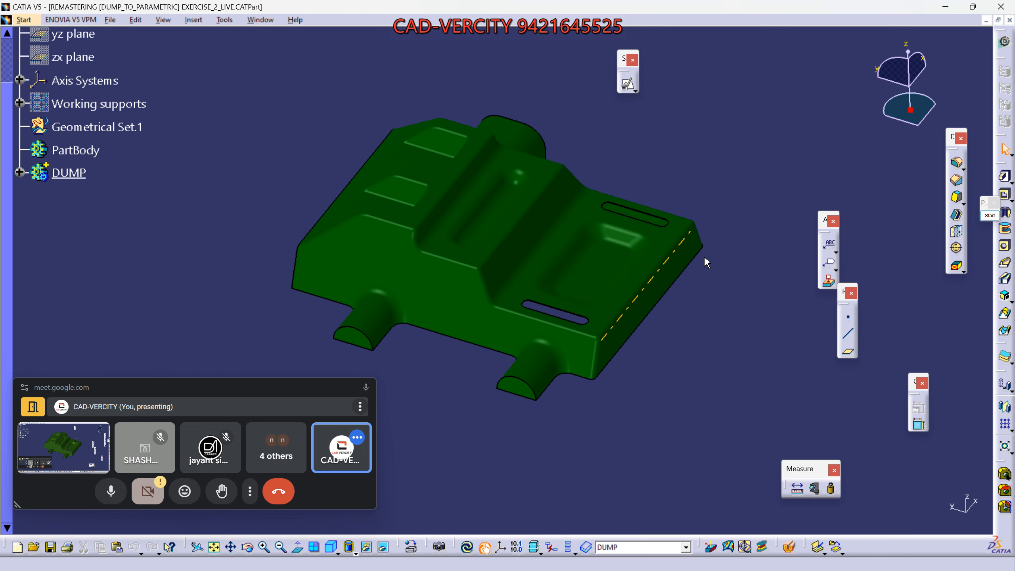
pyautogui.moveTo(705, 261); pyautogui.dragTo(500, 461, button='middle')
pyautogui.moveTo(626, 267); pyautogui.dragTo(539, 427, button='middle')
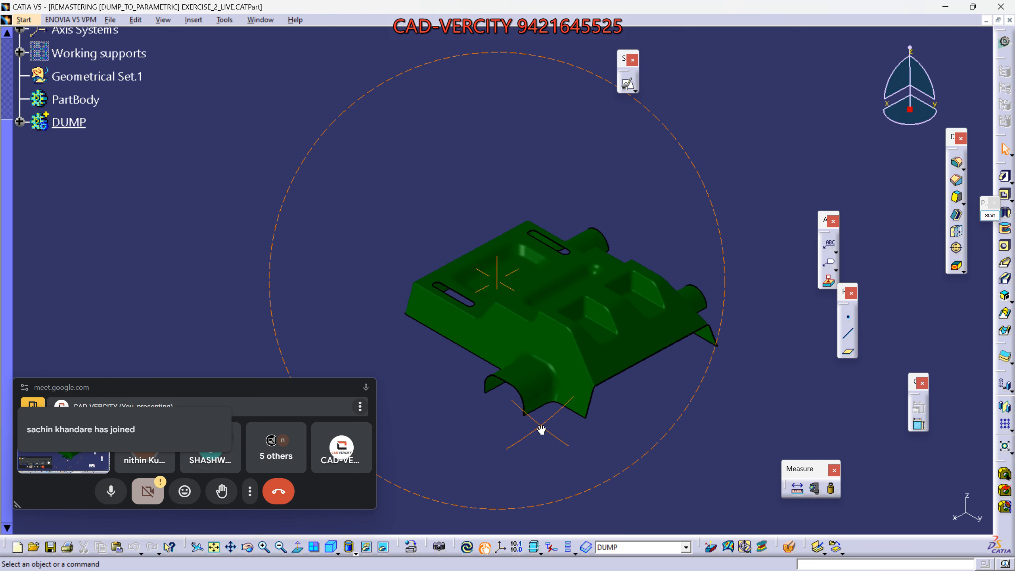
pyautogui.scroll(4, 333, 312)
pyautogui.moveTo(340, 310); pyautogui.dragTo(628, 428, button='middle')
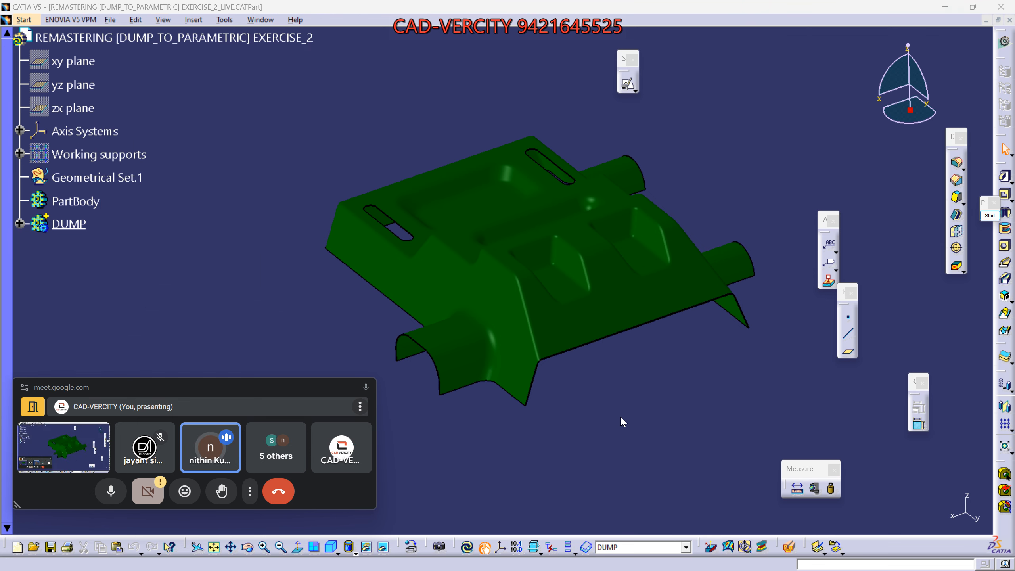
# Step: Send the REMASTERING [DUMP_TO_PARAMETRIC] EXERCISE_2_LIVE part file from CATIA's Save As dialog to the CAD-VERCITY ADVANCED WhatsApp group, and cancel the save
pyautogui.hotkey('ctrl', 's')
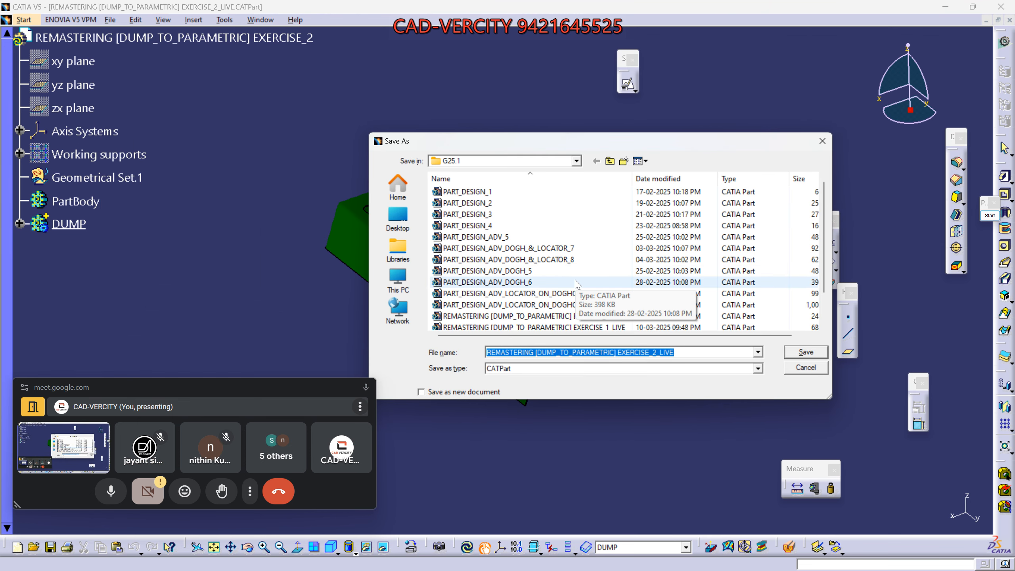
pyautogui.scroll(-1, 576, 285)
pyautogui.click(558, 317)
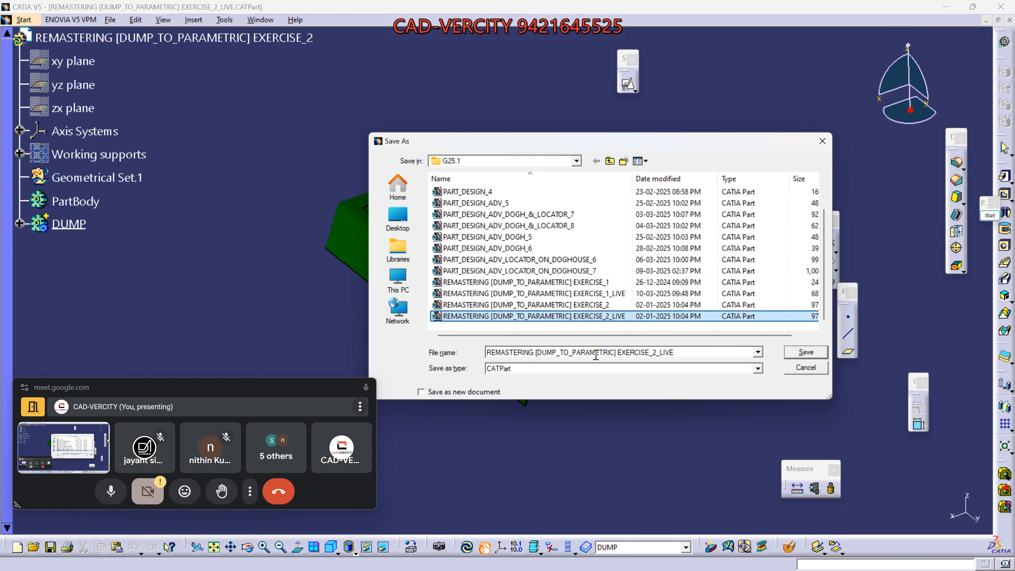
pyautogui.moveTo(602, 562)
pyautogui.moveTo(734, 557)
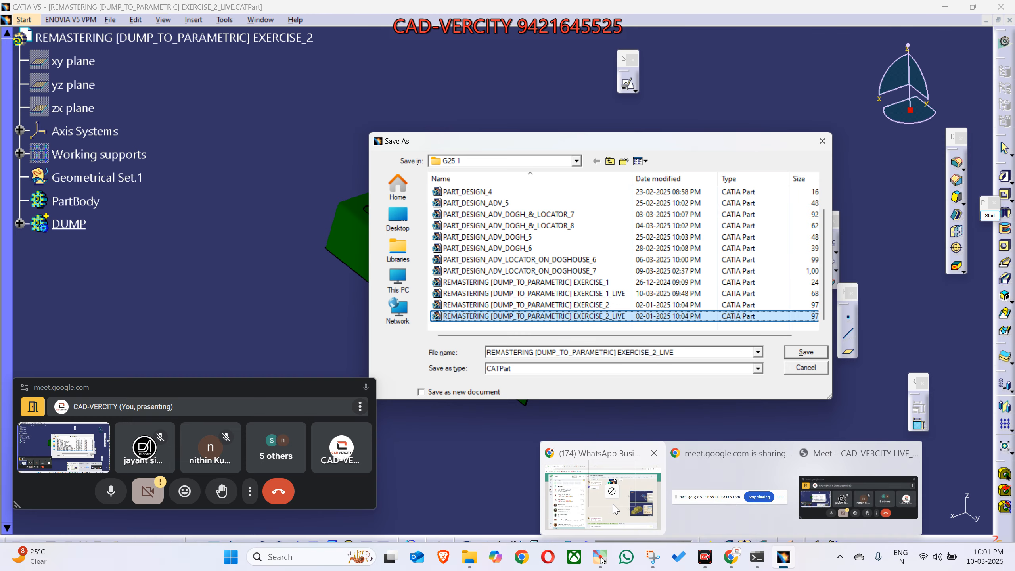
pyautogui.moveTo(616, 509); pyautogui.dragTo(615, 425)
pyautogui.click(958, 527)
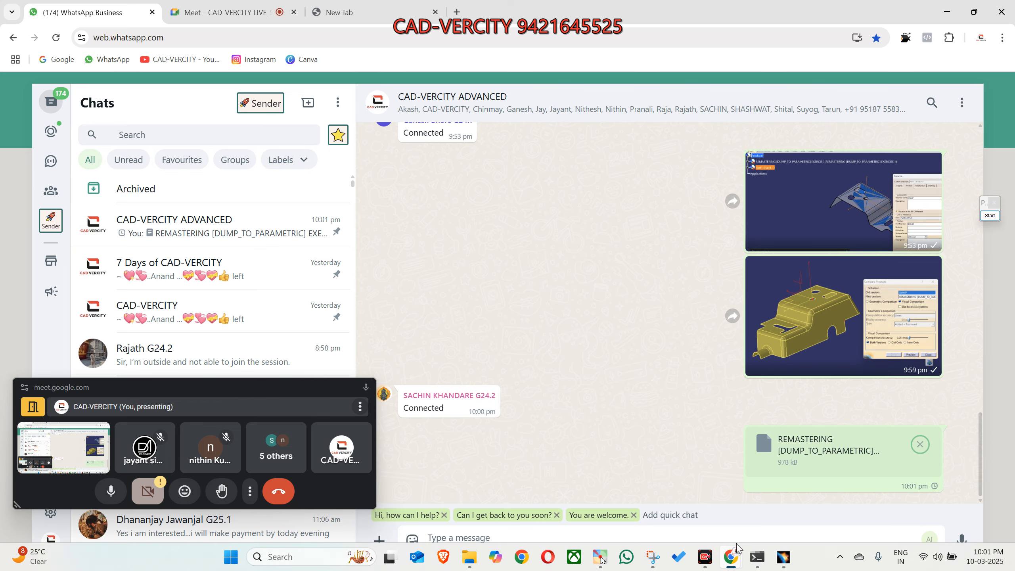
pyautogui.click(782, 557)
pyautogui.click(801, 371)
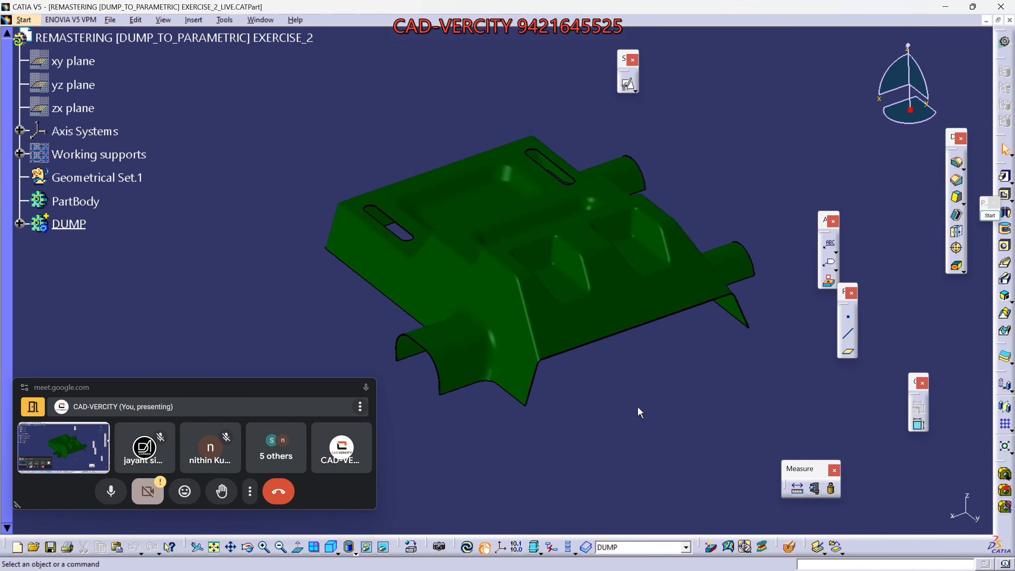
pyautogui.moveTo(594, 363); pyautogui.dragTo(580, 196, button='middle')
pyautogui.moveTo(616, 282); pyautogui.dragTo(648, 359, button='middle')
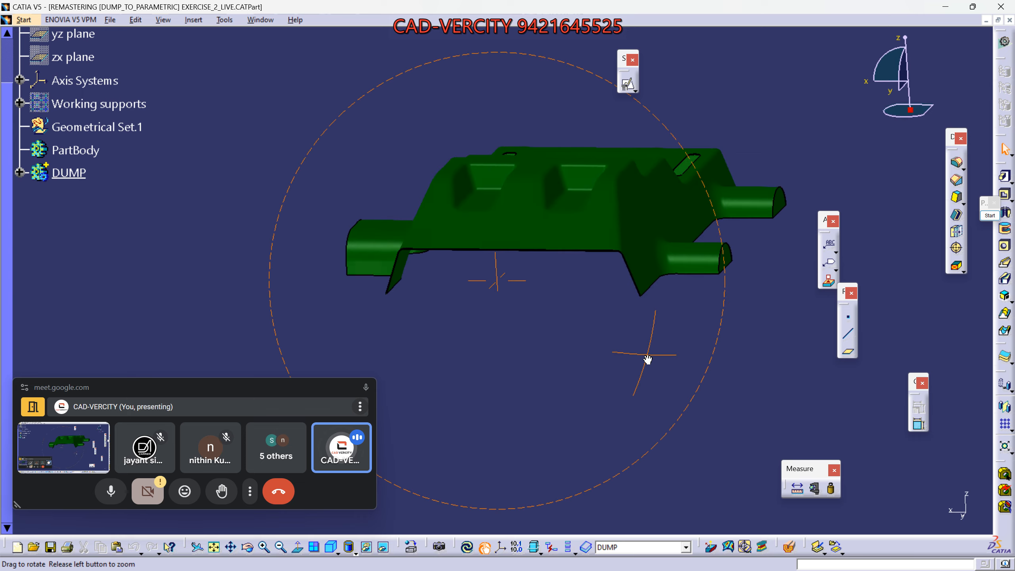
pyautogui.moveTo(661, 294); pyautogui.dragTo(464, 373, button='middle')
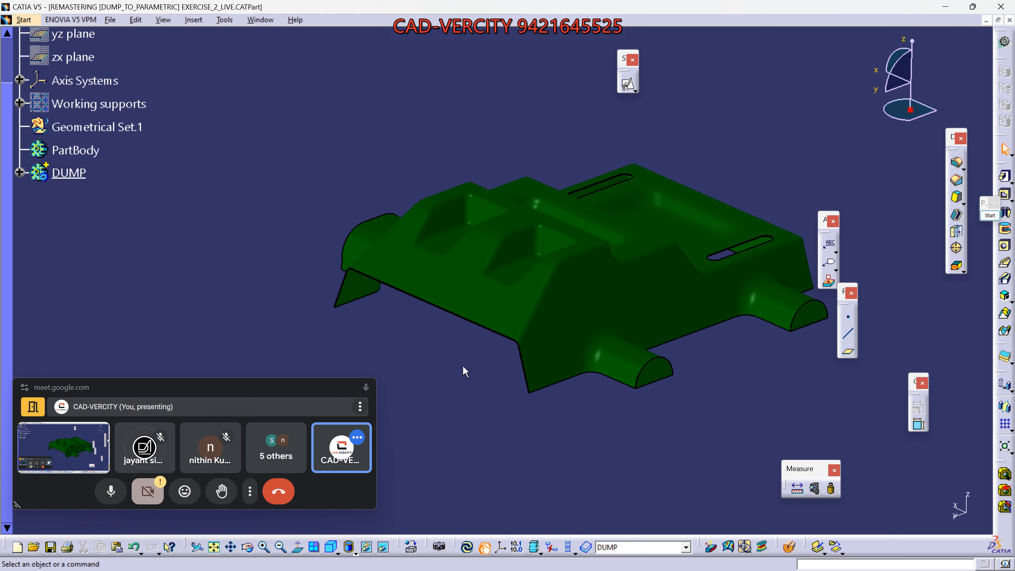